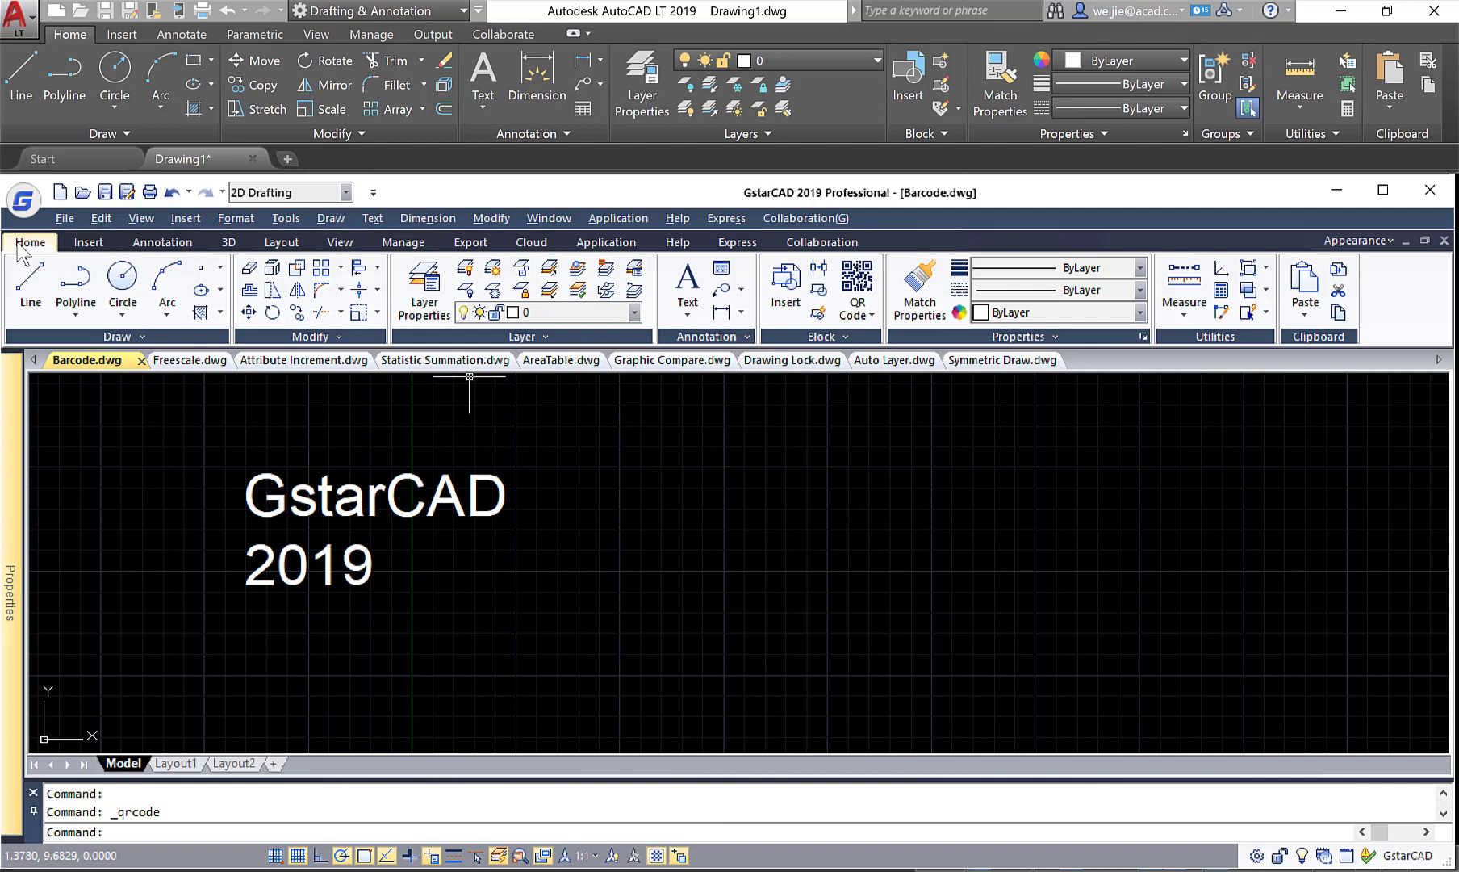
Start a new QR code, clear its existing data and fill it from the "GstarCAD 2019" text in the drawing.
{"action": "left_click", "coordinate": [857, 313]}
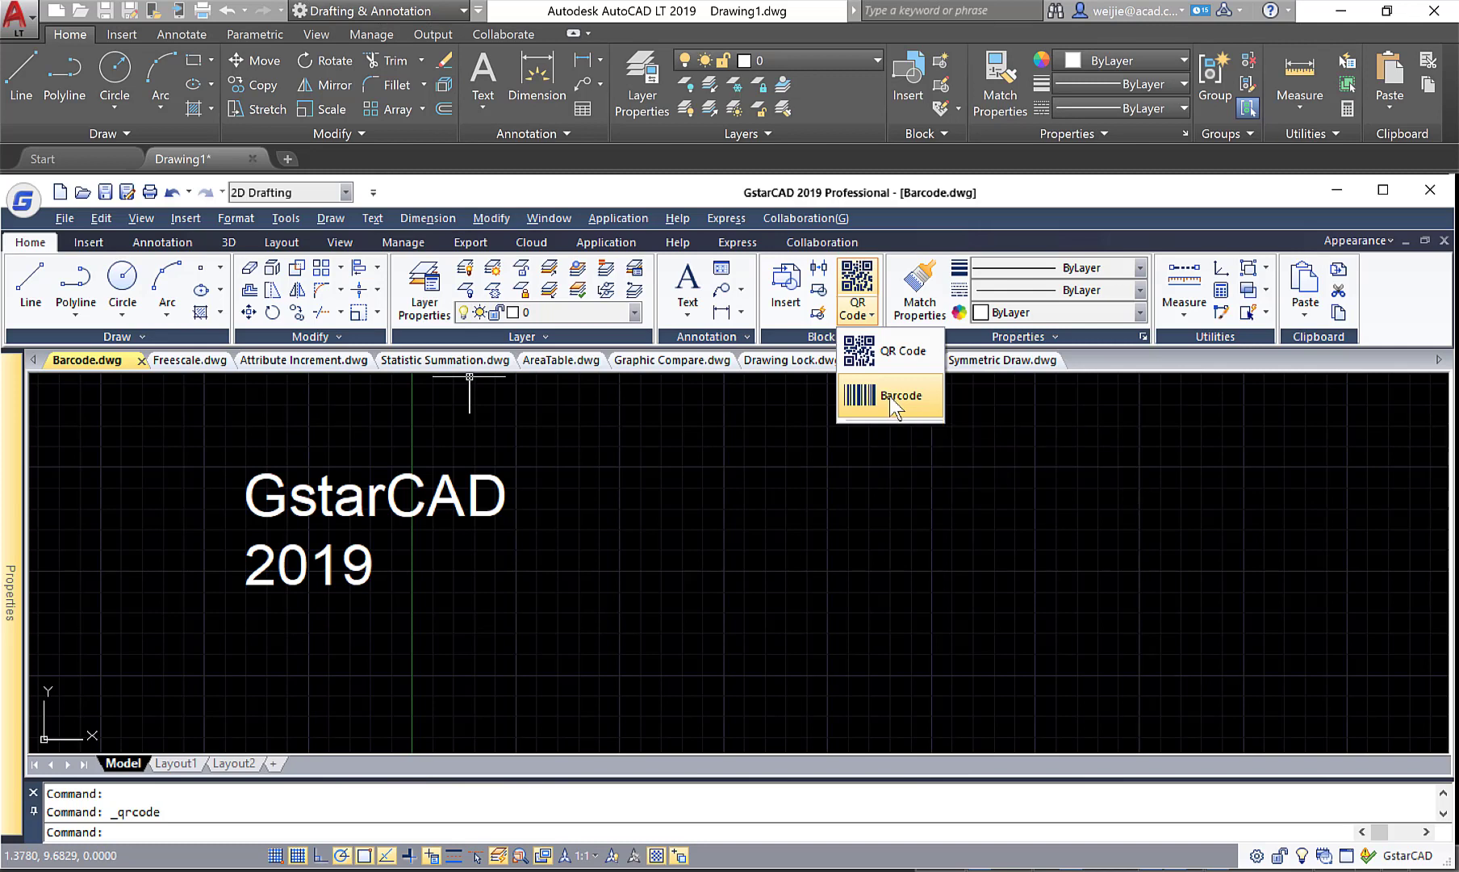
{"action": "left_click", "coordinate": [900, 353]}
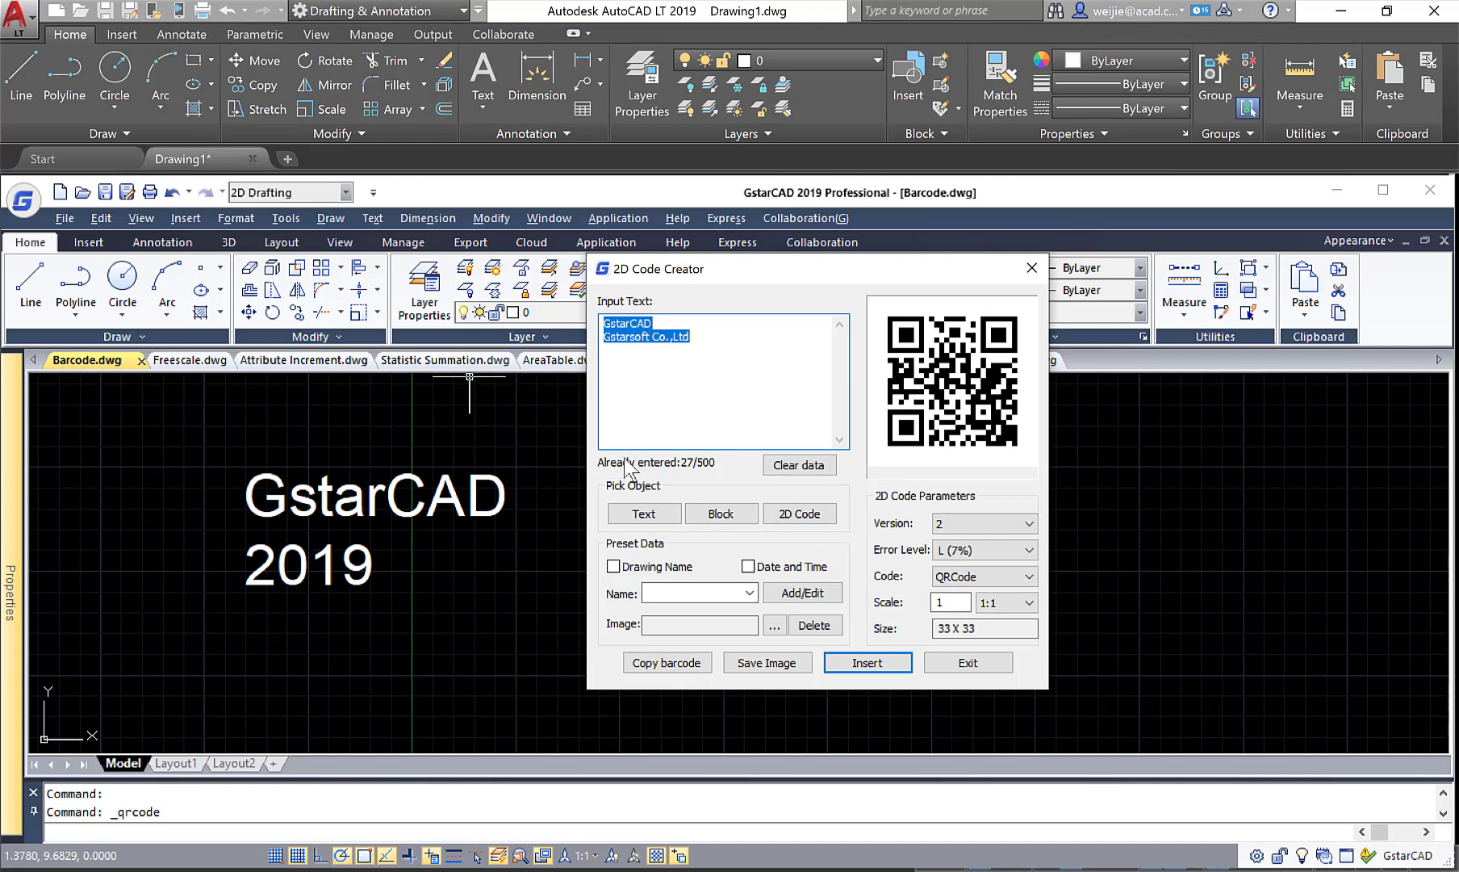
{"action": "left_click", "coordinate": [817, 470]}
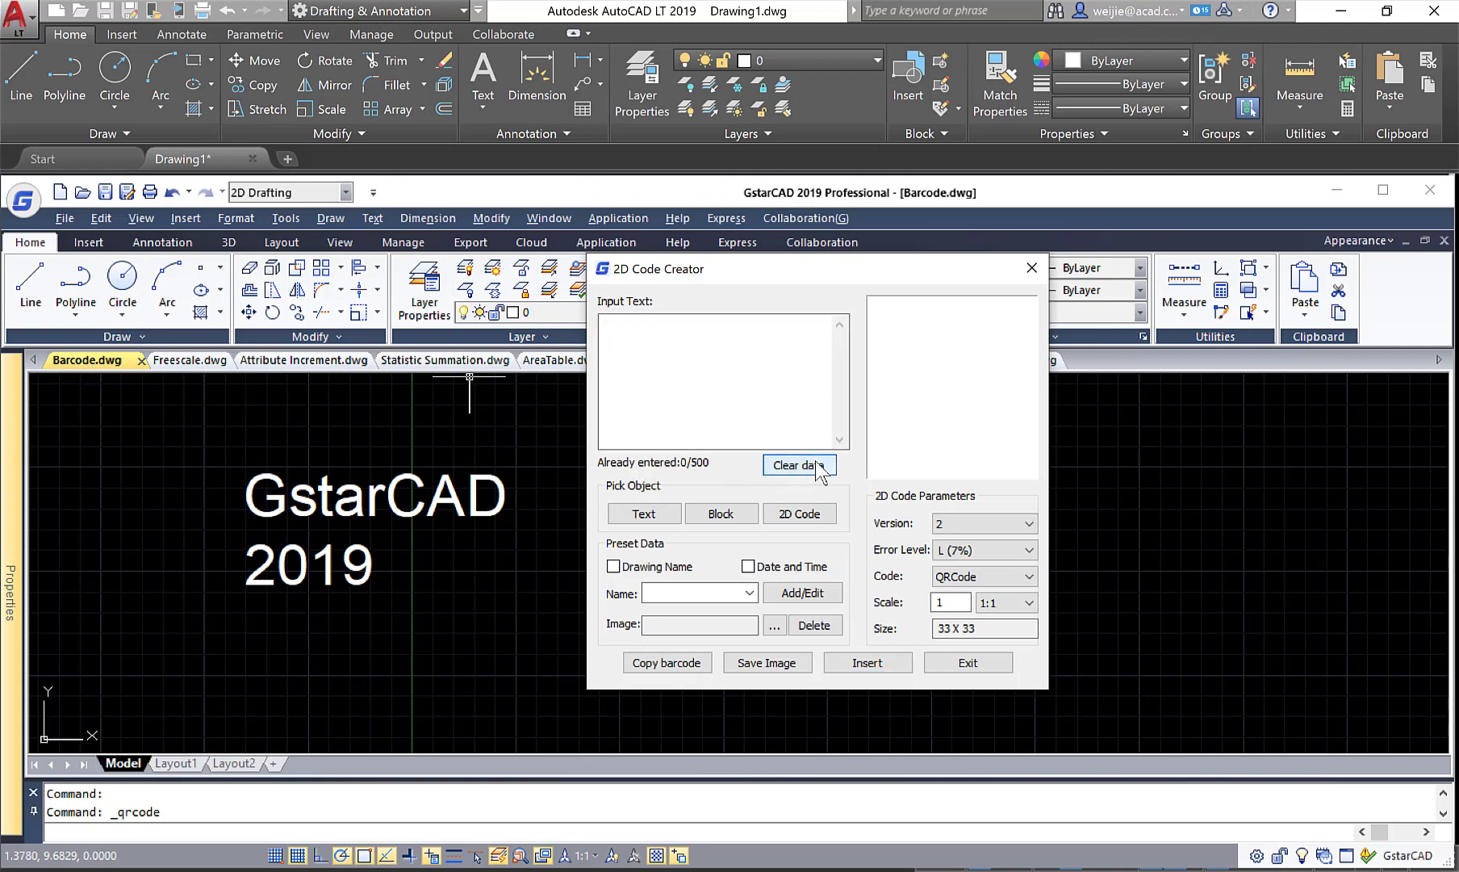
{"action": "left_click", "coordinate": [644, 514]}
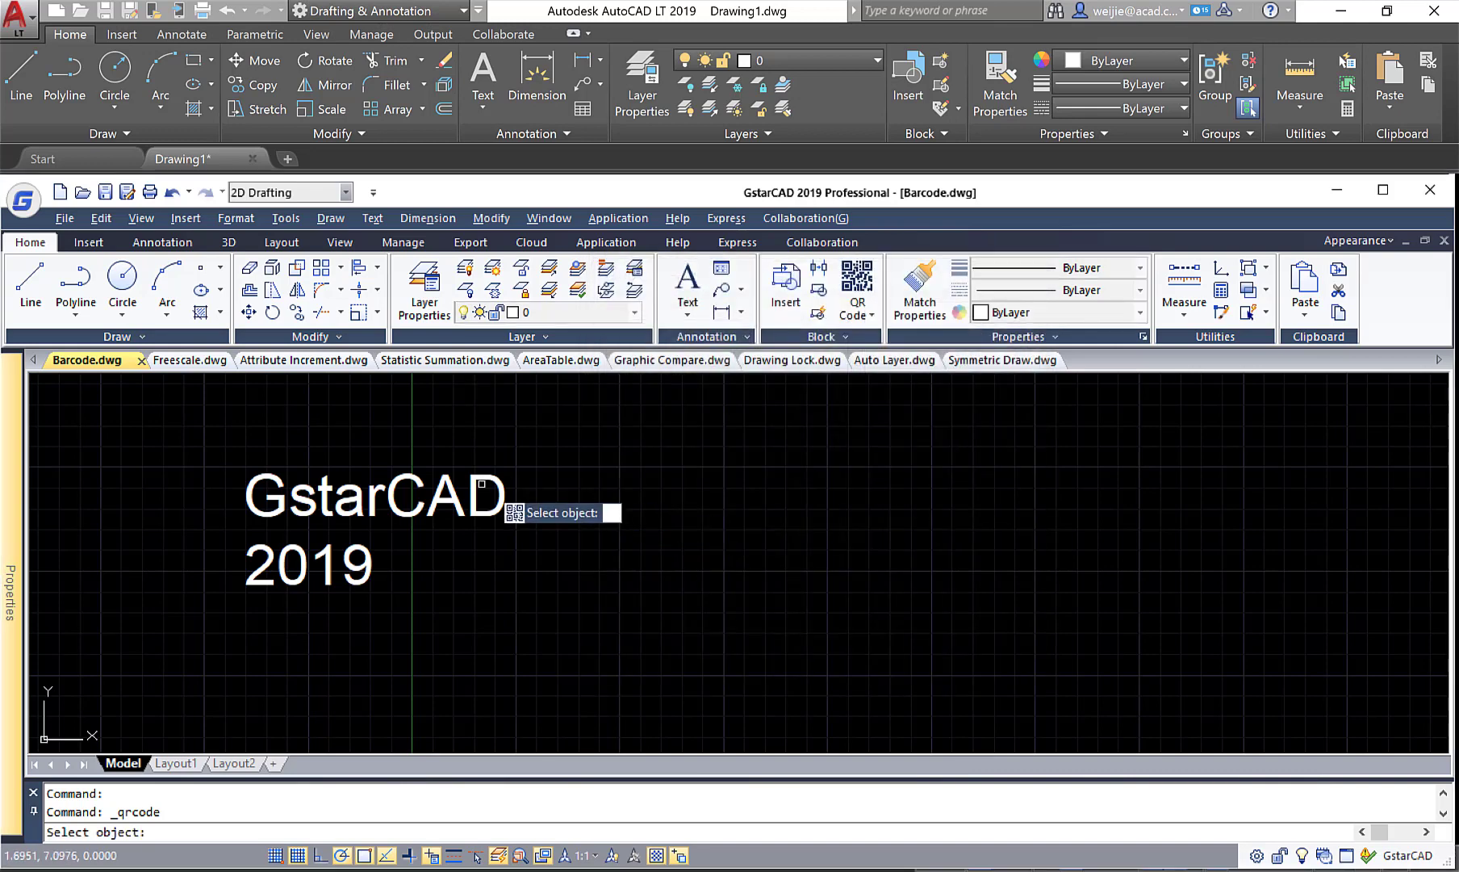
{"action": "left_click", "coordinate": [476, 499]}
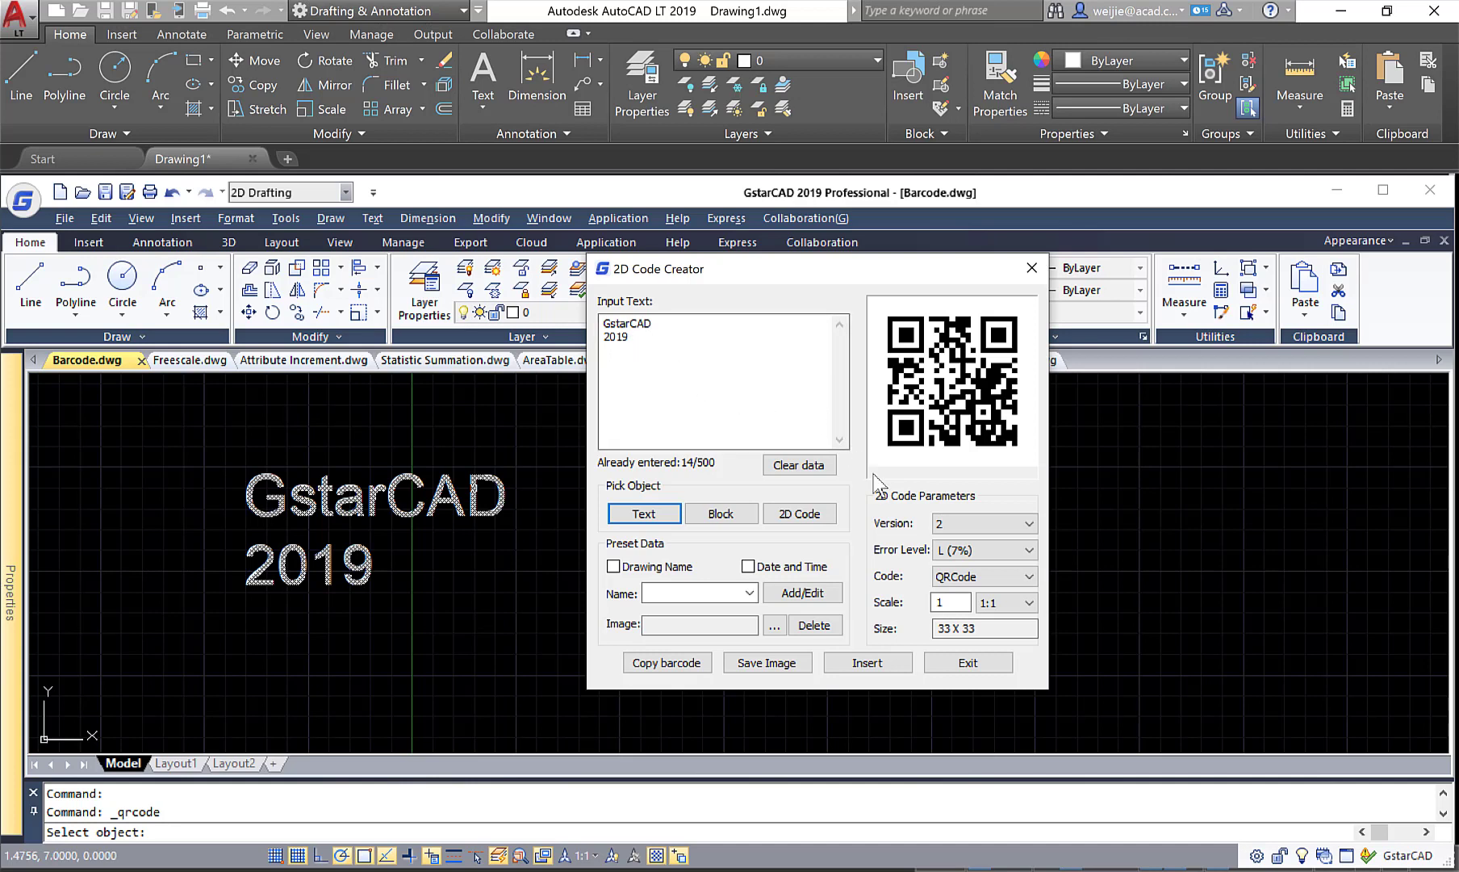
Insert the QR code with error level L (7%) to the right of the GstarCAD 2019 text.
{"action": "left_click", "coordinate": [1000, 551]}
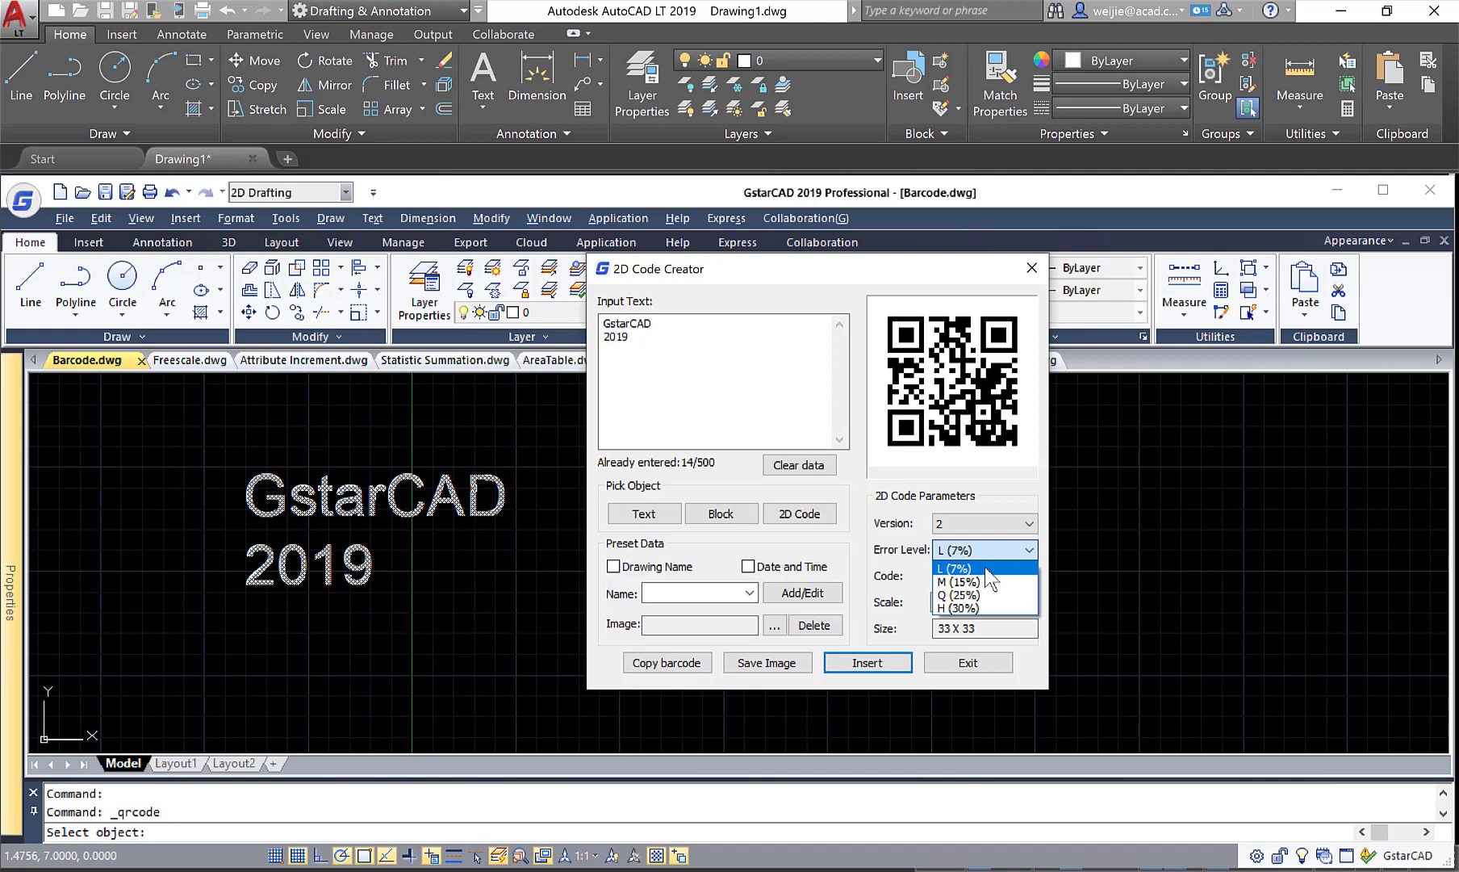
{"action": "left_click", "coordinate": [986, 569]}
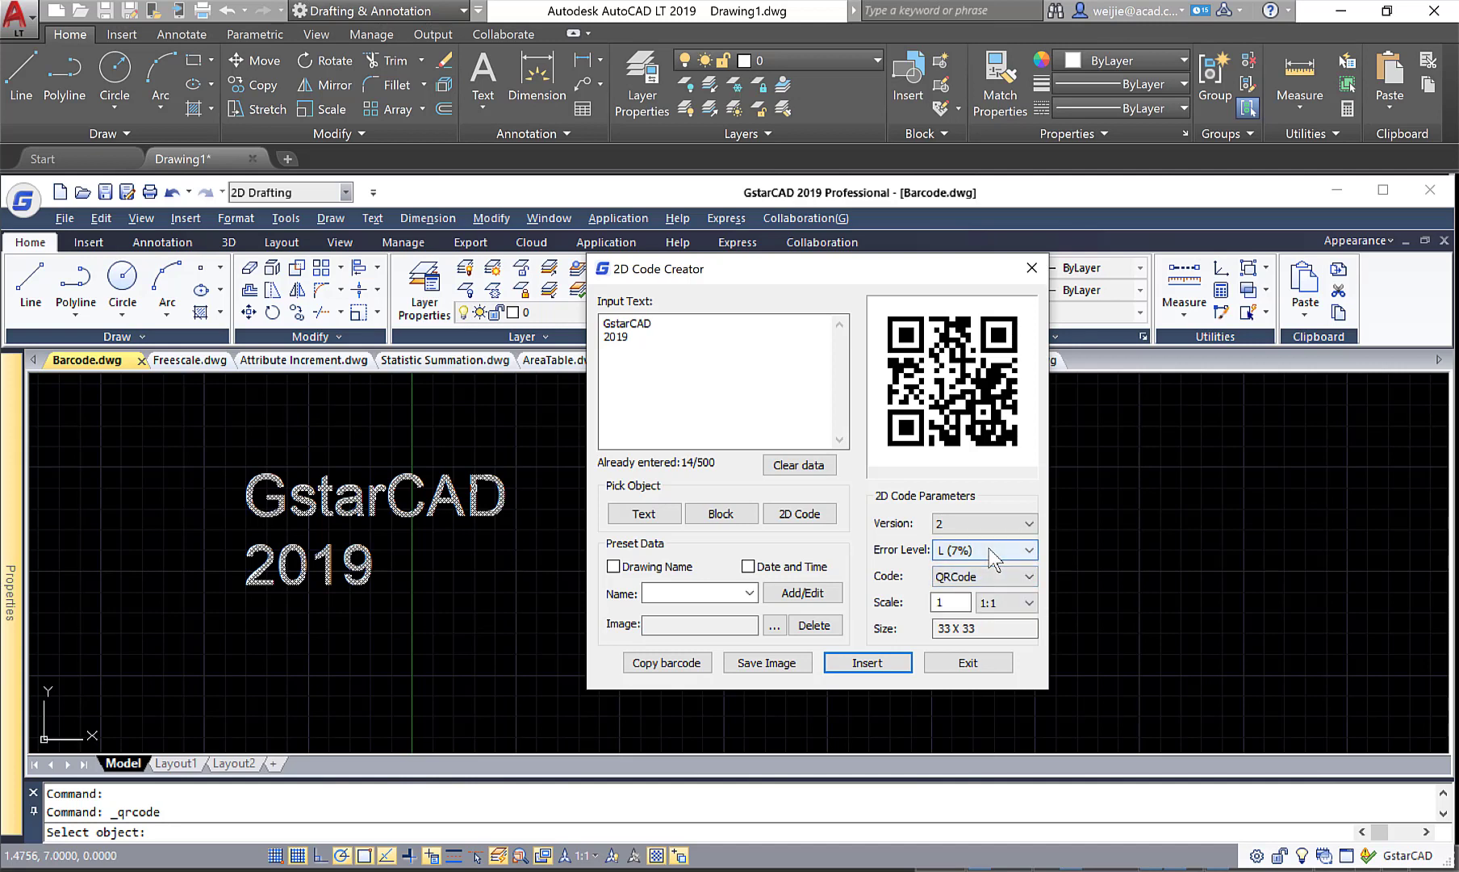
{"action": "left_click", "coordinate": [870, 662]}
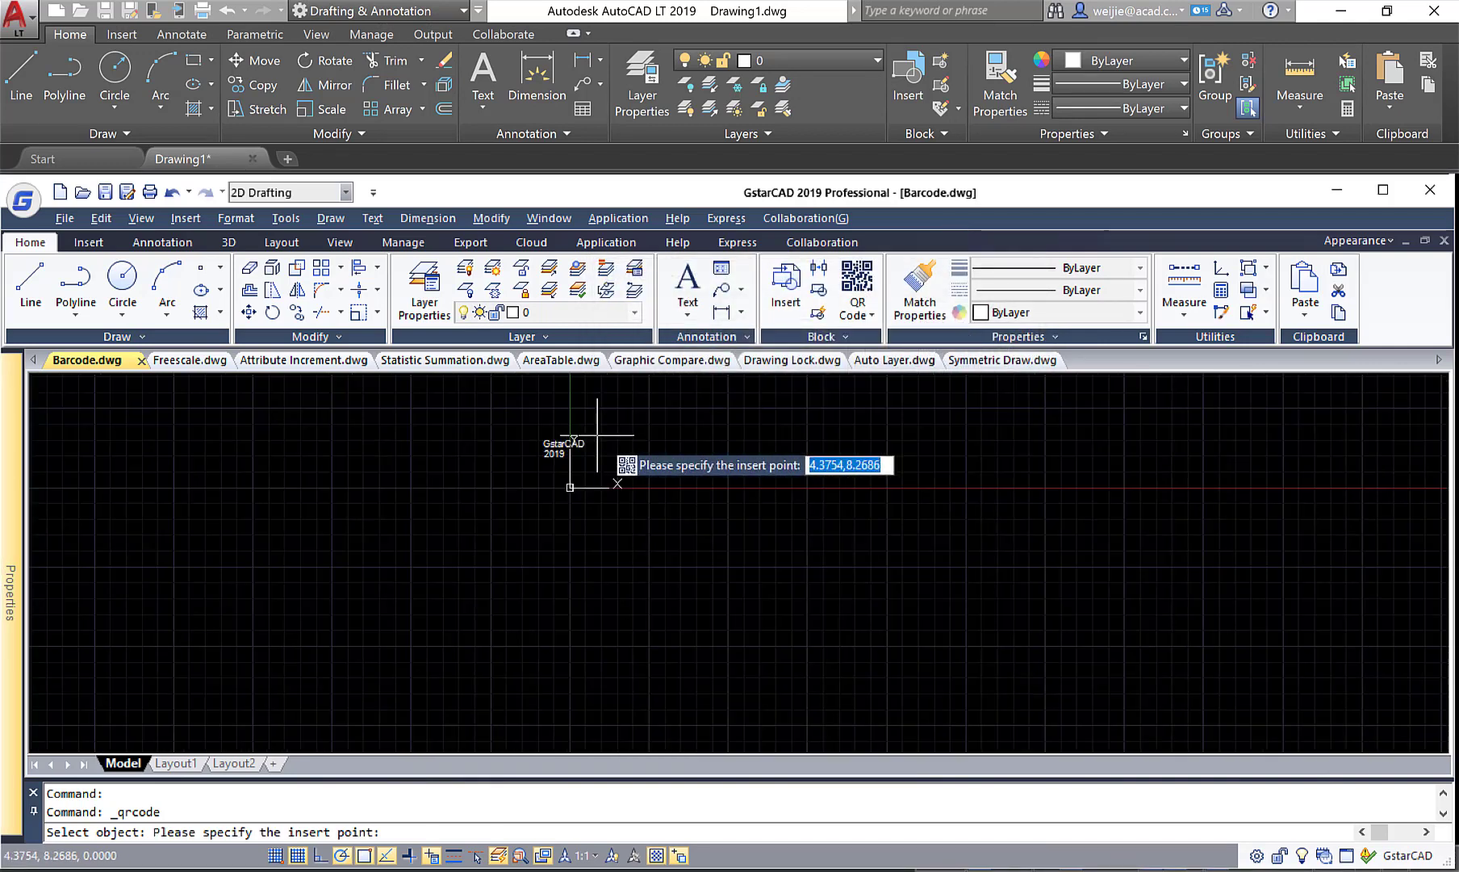
{"action": "scroll", "coordinate": [629, 420], "scroll_direction": "up", "scroll_amount": 2}
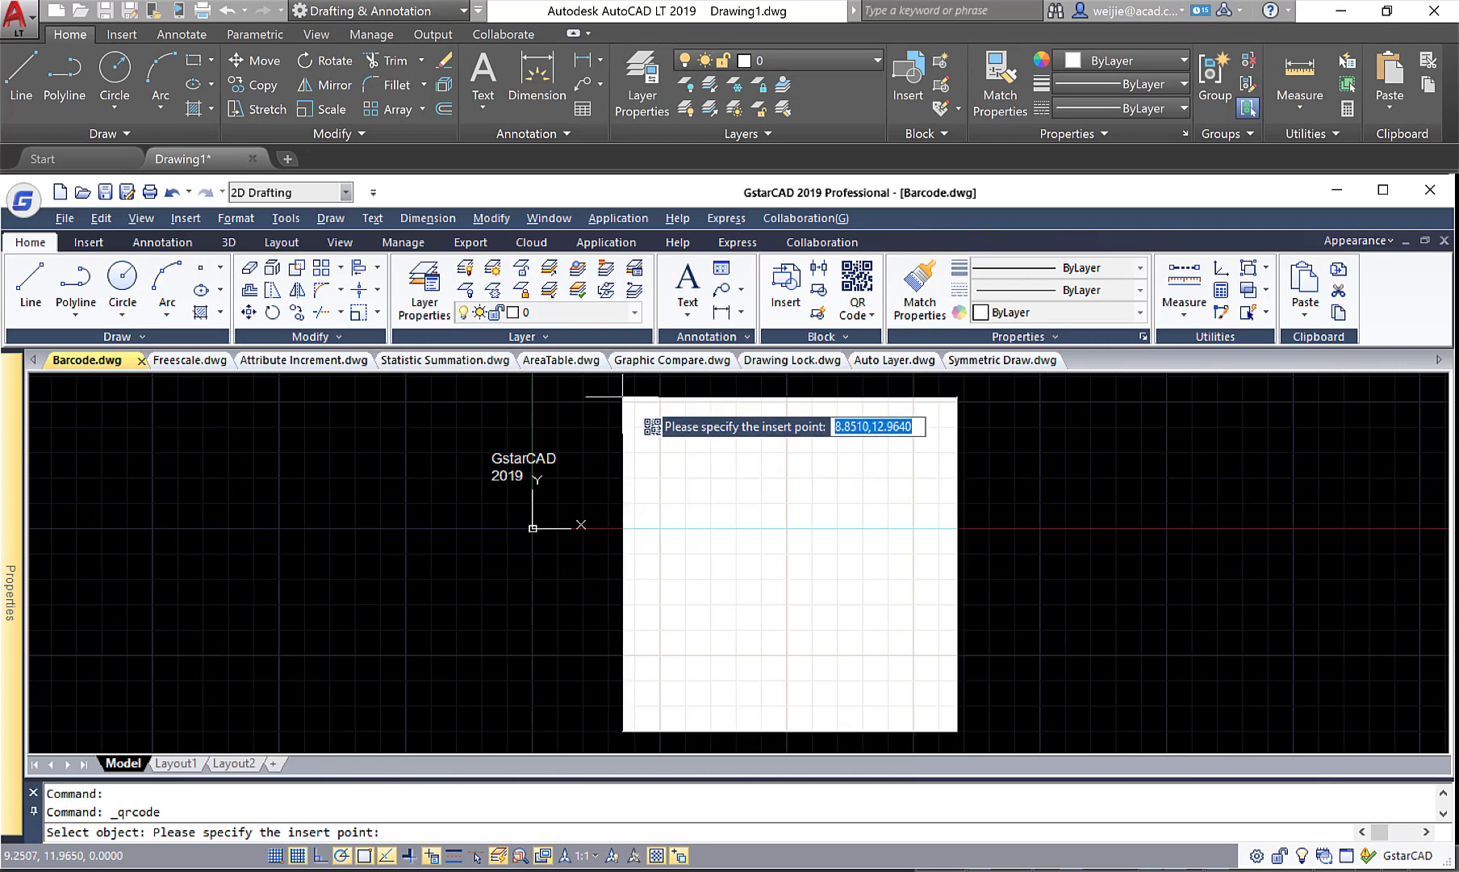
{"action": "left_click", "coordinate": [624, 398]}
{"action": "middle_click_drag", "start_coordinate": [1065, 563], "coordinate": [832, 553]}
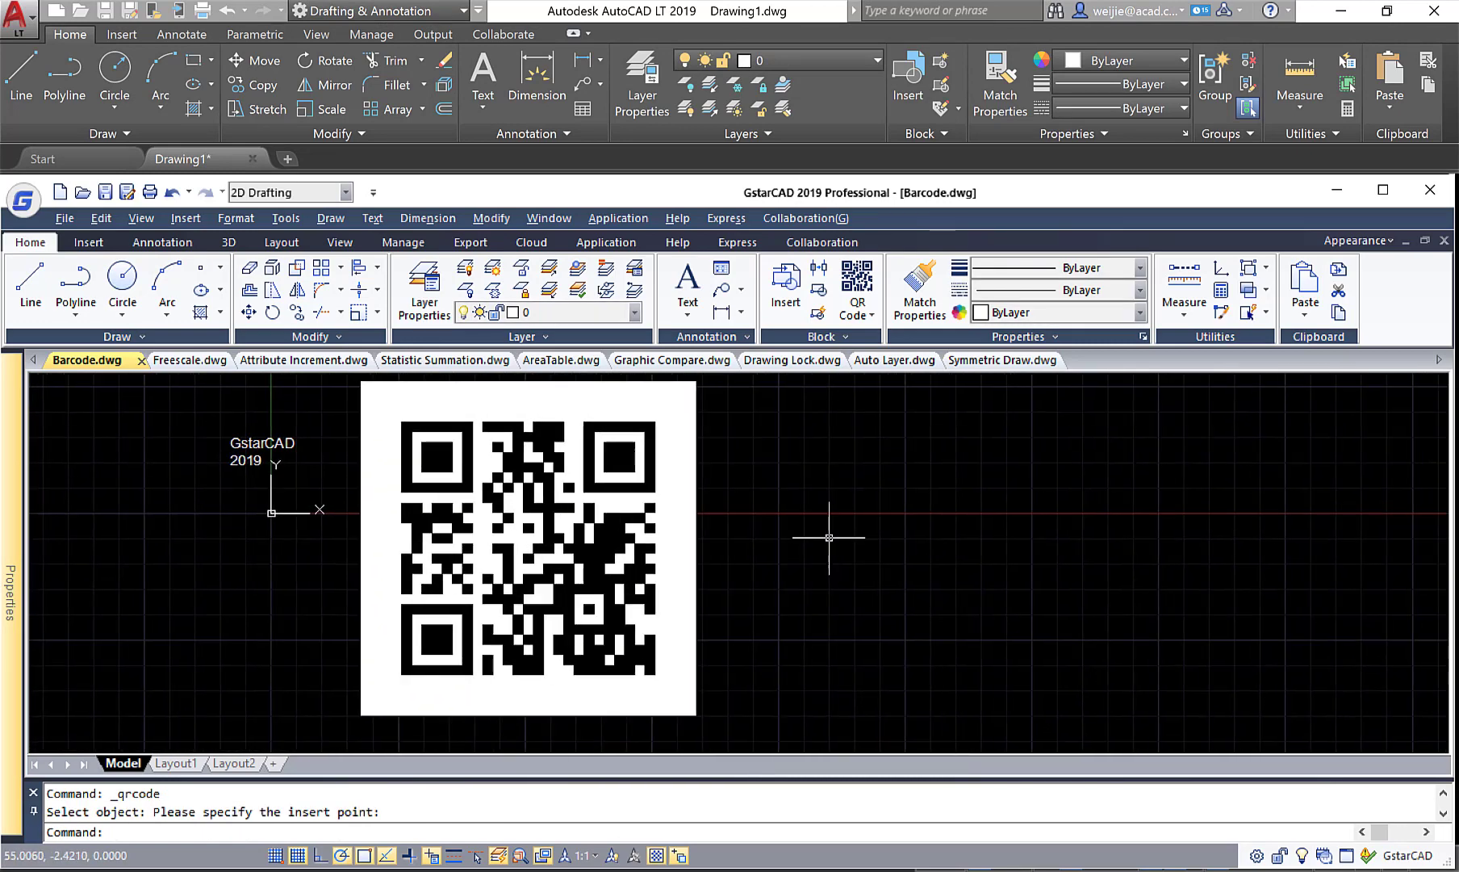
Create a Code93 barcode with the data "GstarCAD 2019" and insert it to the right of the QR code.
{"action": "left_click", "coordinate": [869, 314]}
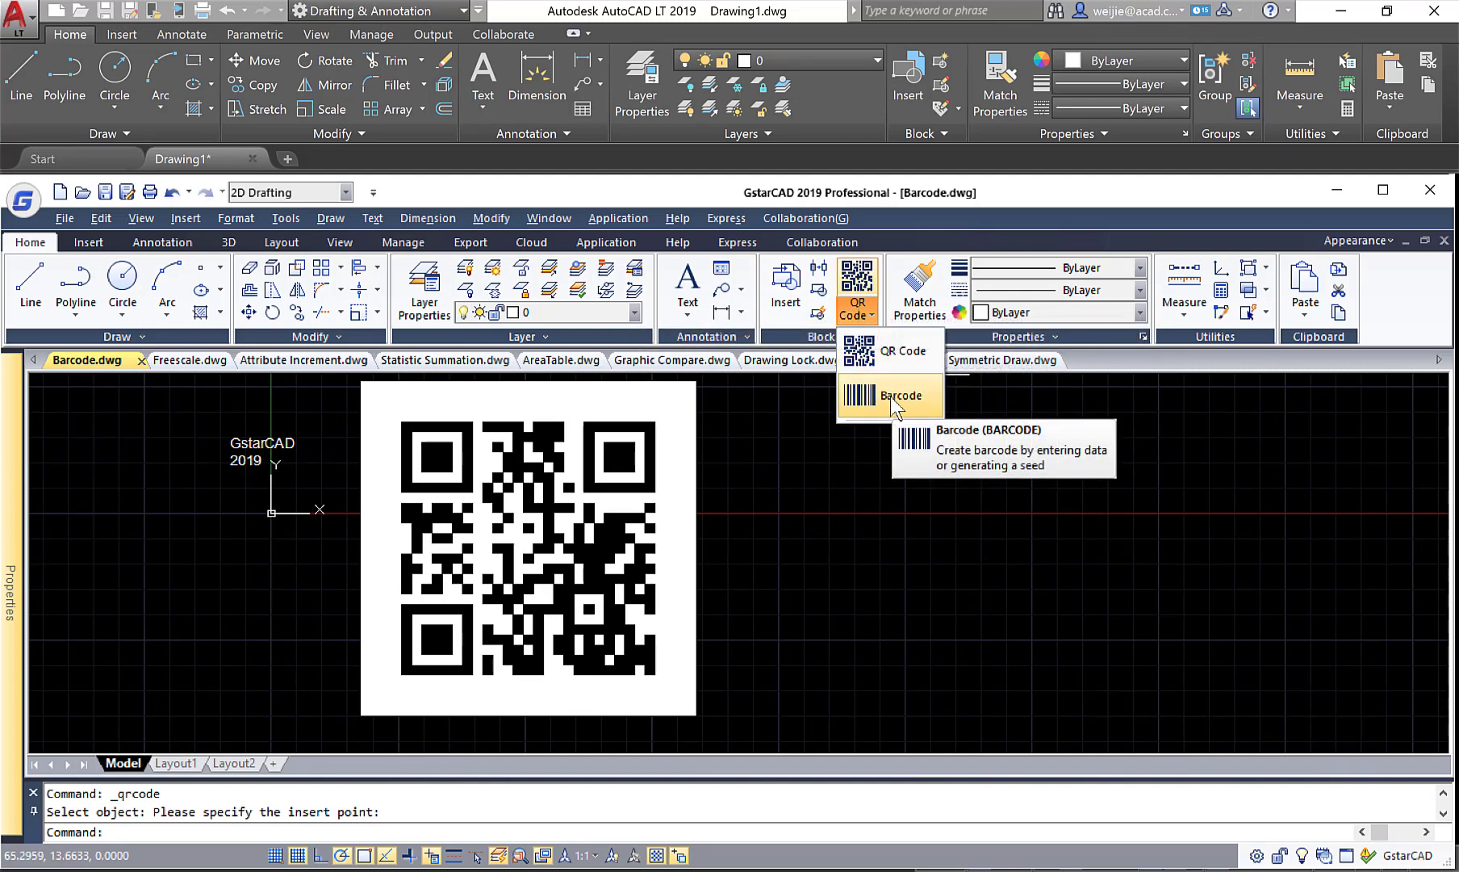
{"action": "left_click", "coordinate": [890, 397]}
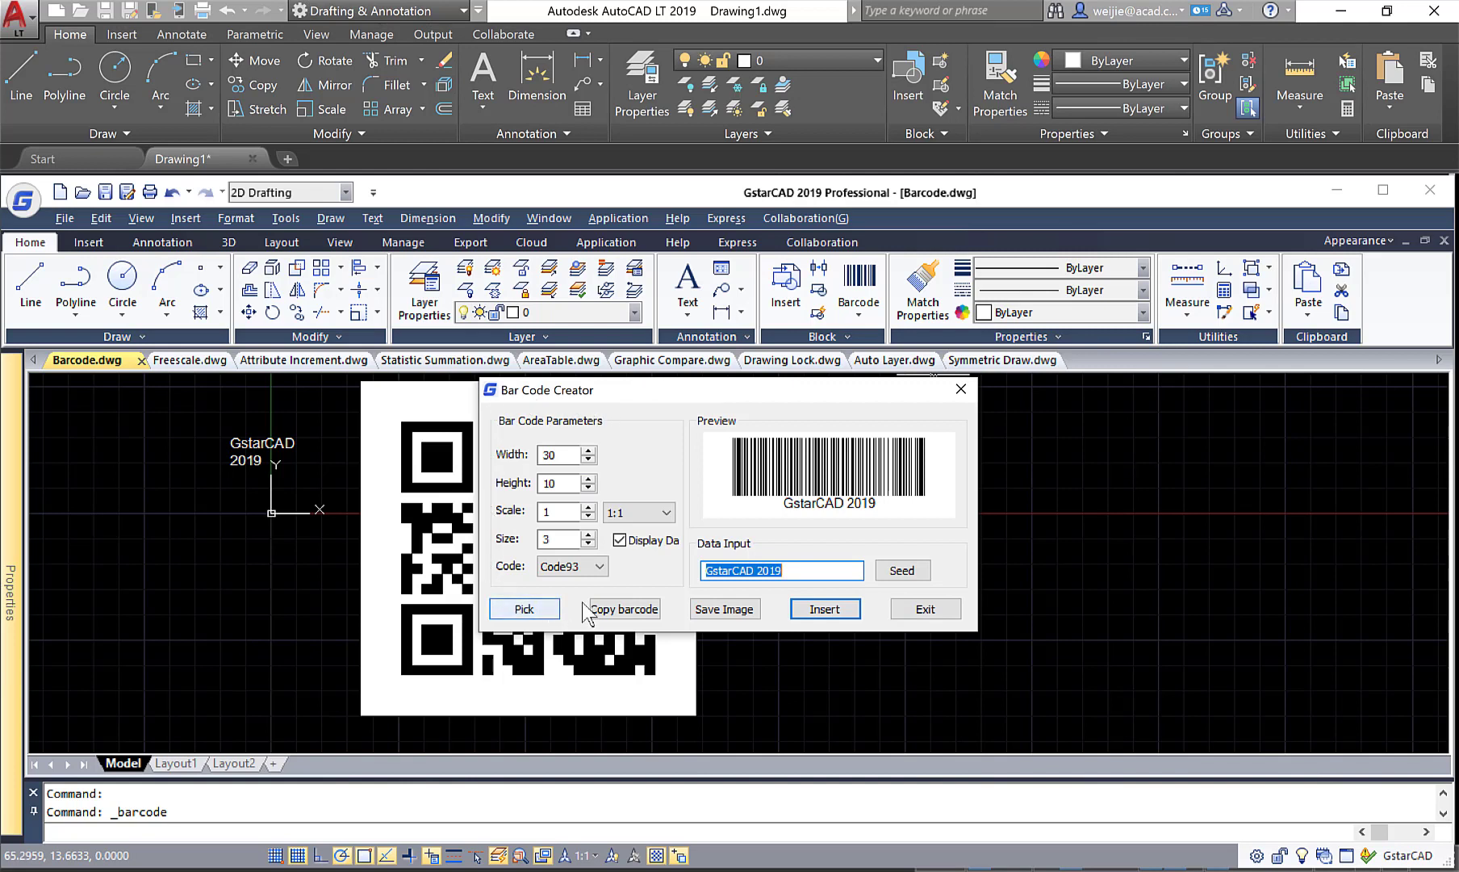
{"action": "left_click_drag", "start_coordinate": [797, 571], "coordinate": [700, 571]}
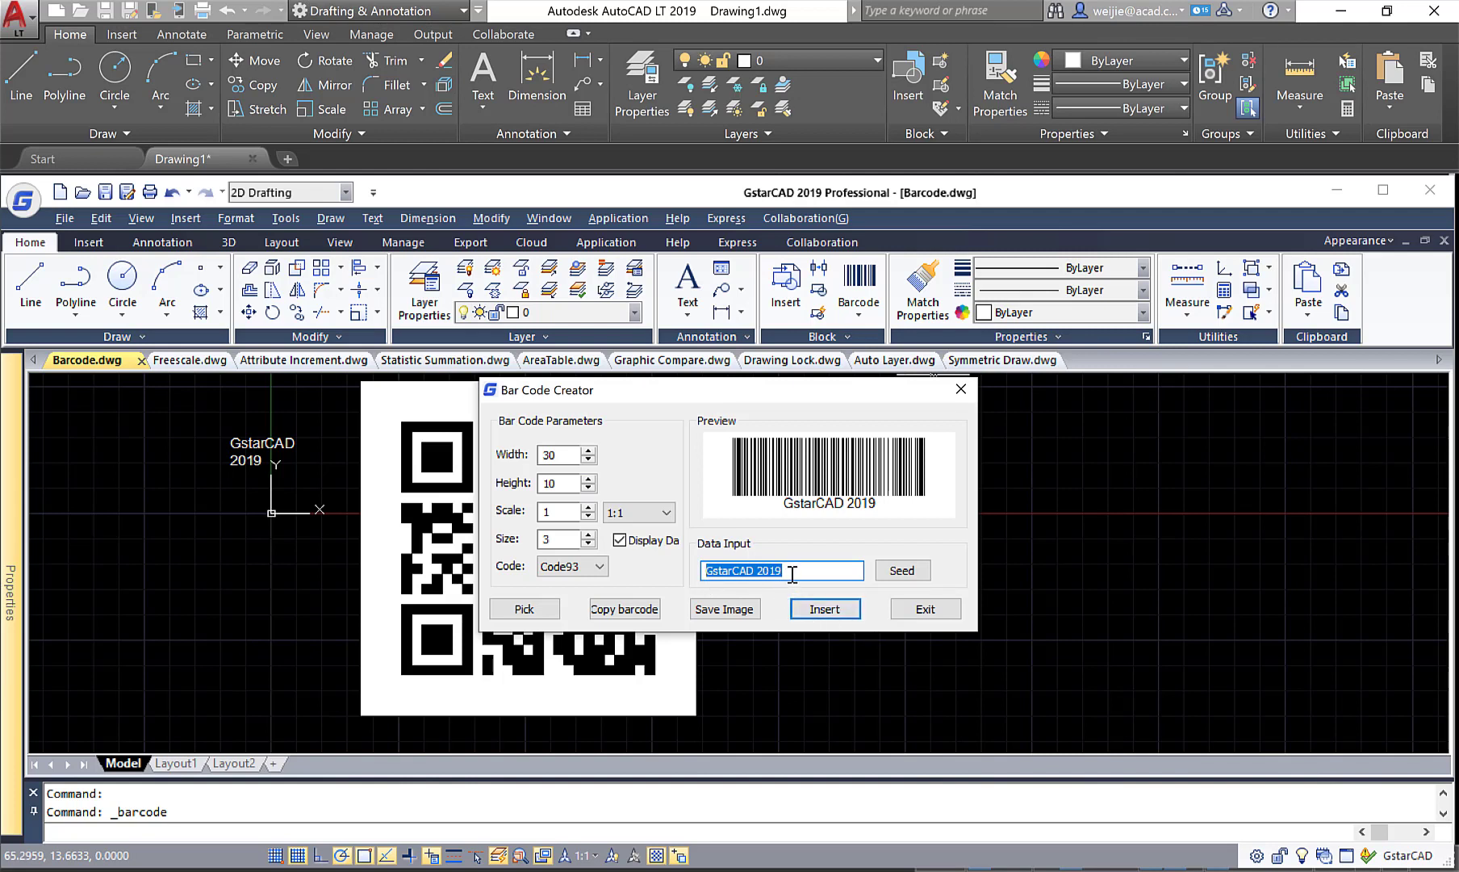
{"action": "left_click", "coordinate": [833, 611]}
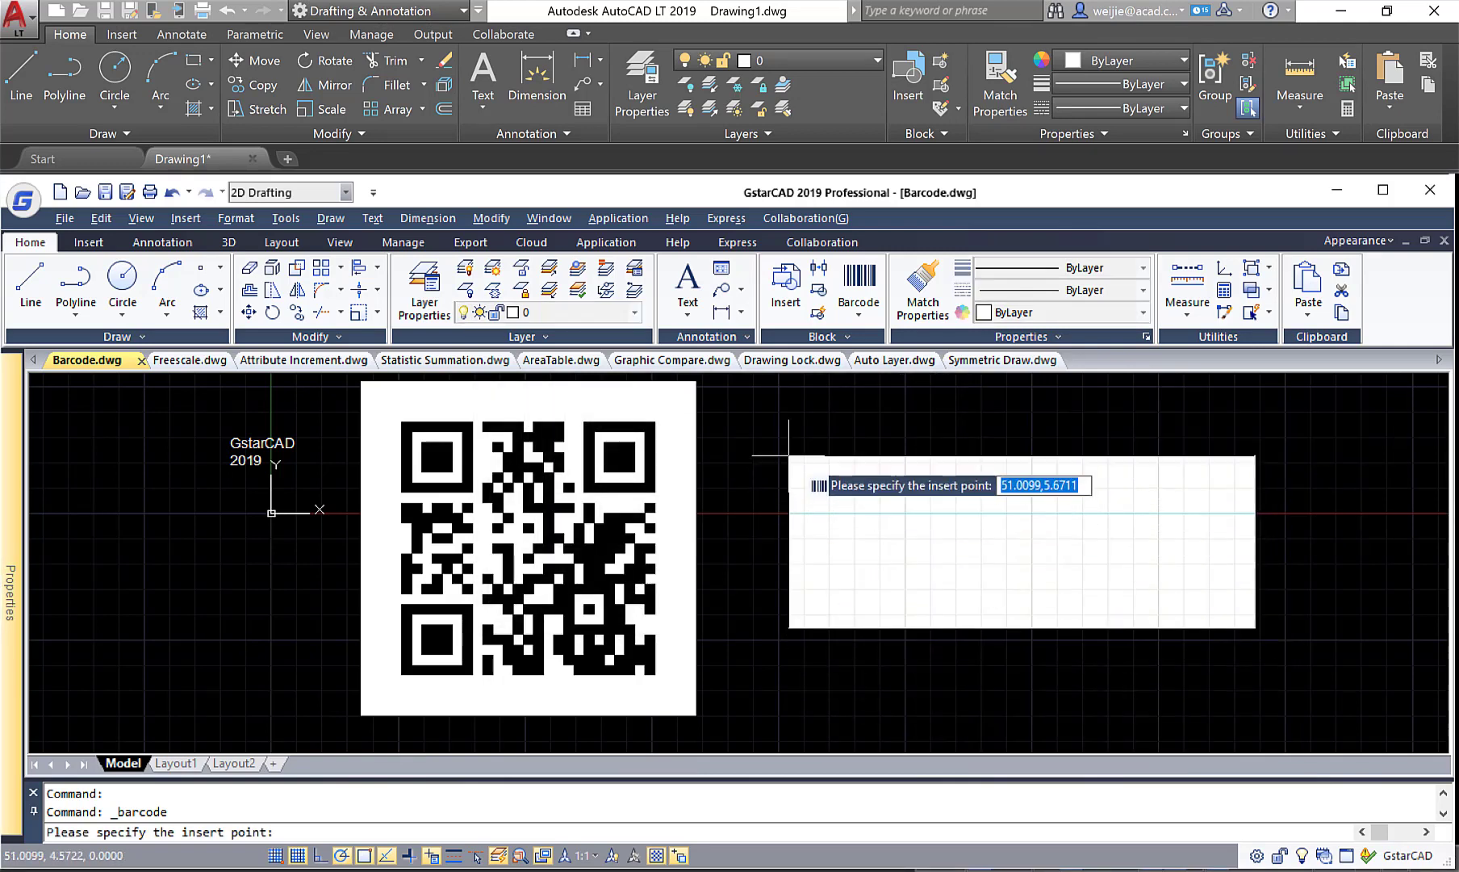
{"action": "left_click", "coordinate": [788, 455]}
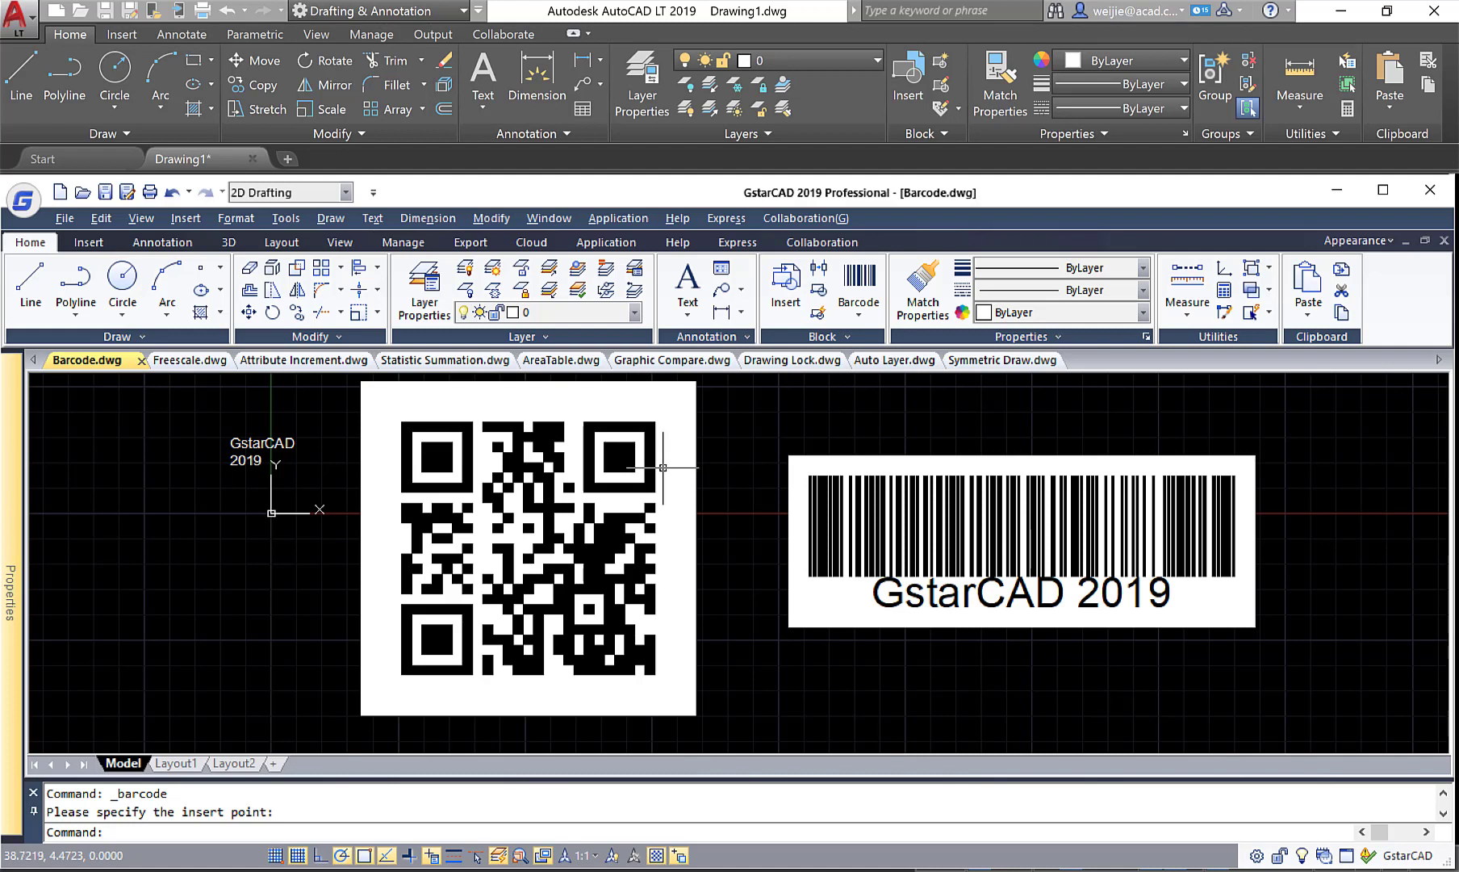
Switch to the Freescale.dwg drawing and maximize the program window.
{"action": "left_click", "coordinate": [377, 312]}
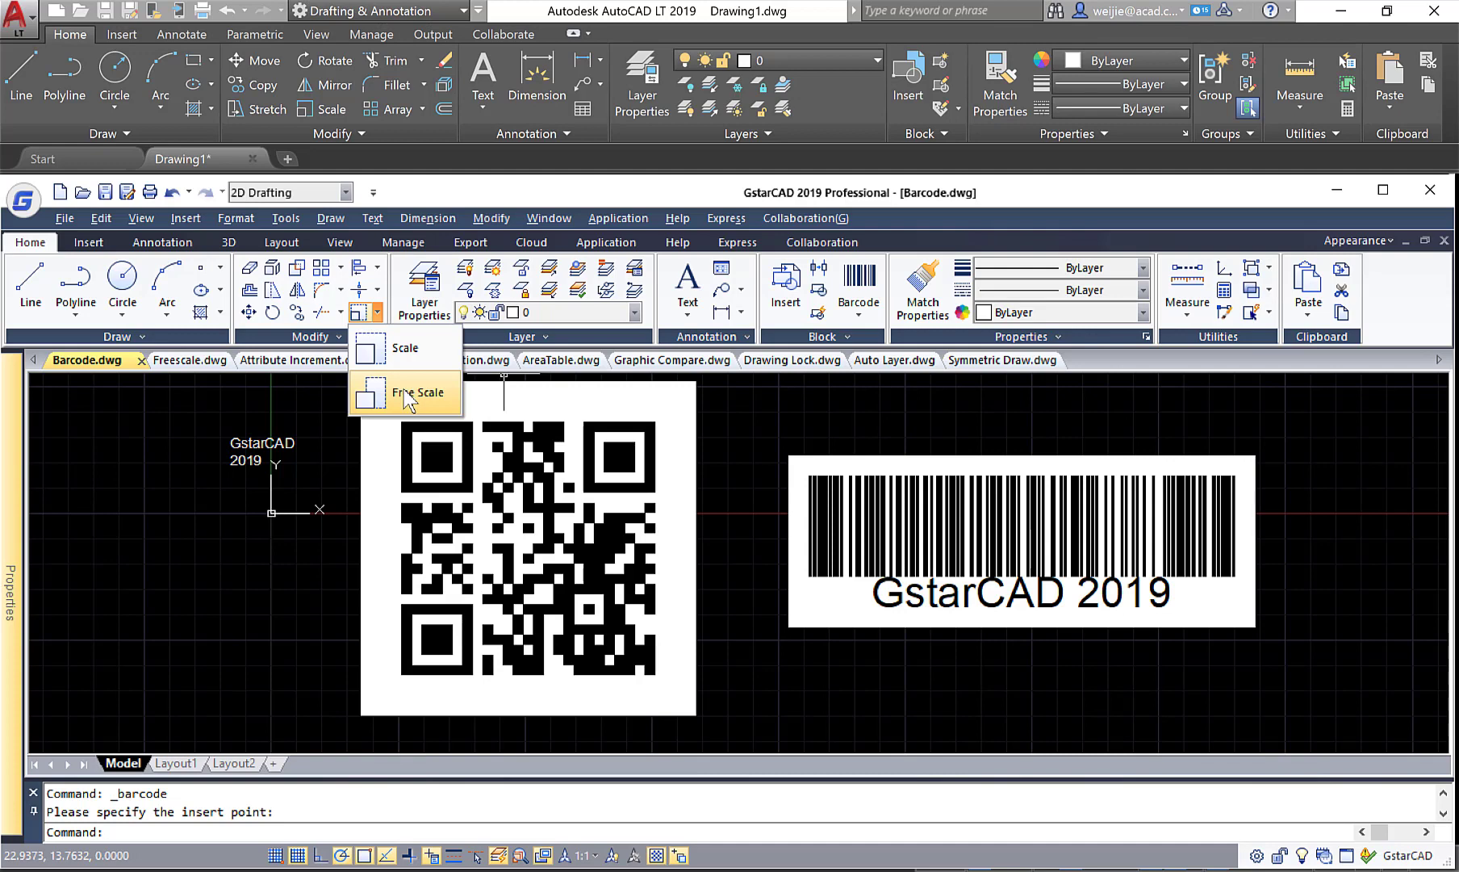
{"action": "left_click", "coordinate": [178, 360]}
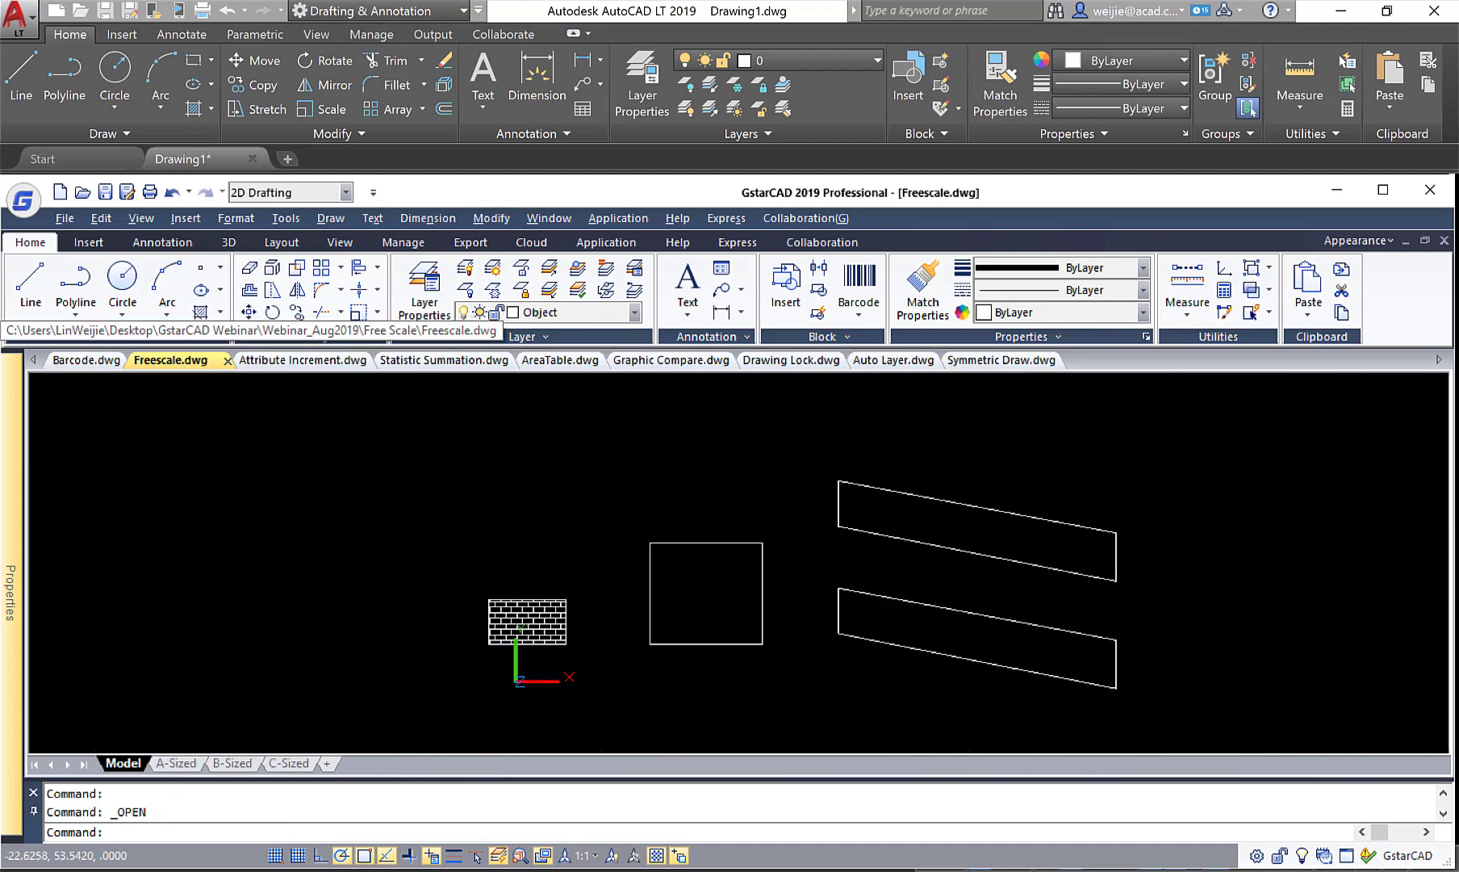
{"action": "left_click", "coordinate": [1382, 190]}
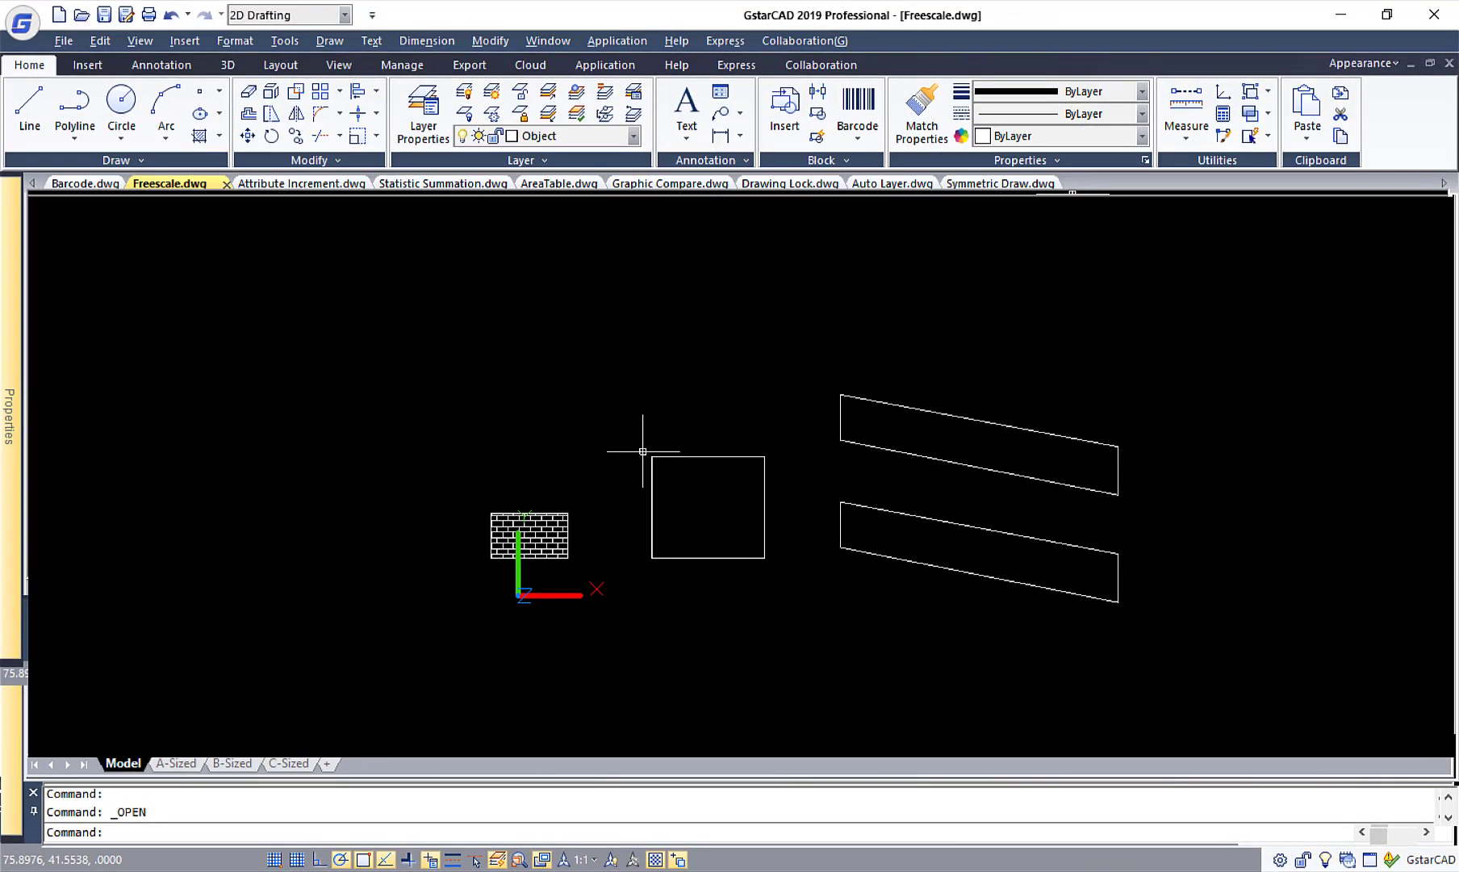
Free Scale the whole brick pattern from its lower-left corner with X factor 2 and Y factor 3, and undo the scaling.
{"action": "scroll", "coordinate": [562, 504], "scroll_direction": "up", "scroll_amount": 2}
{"action": "middle_click_drag", "start_coordinate": [562, 503], "coordinate": [348, 498]}
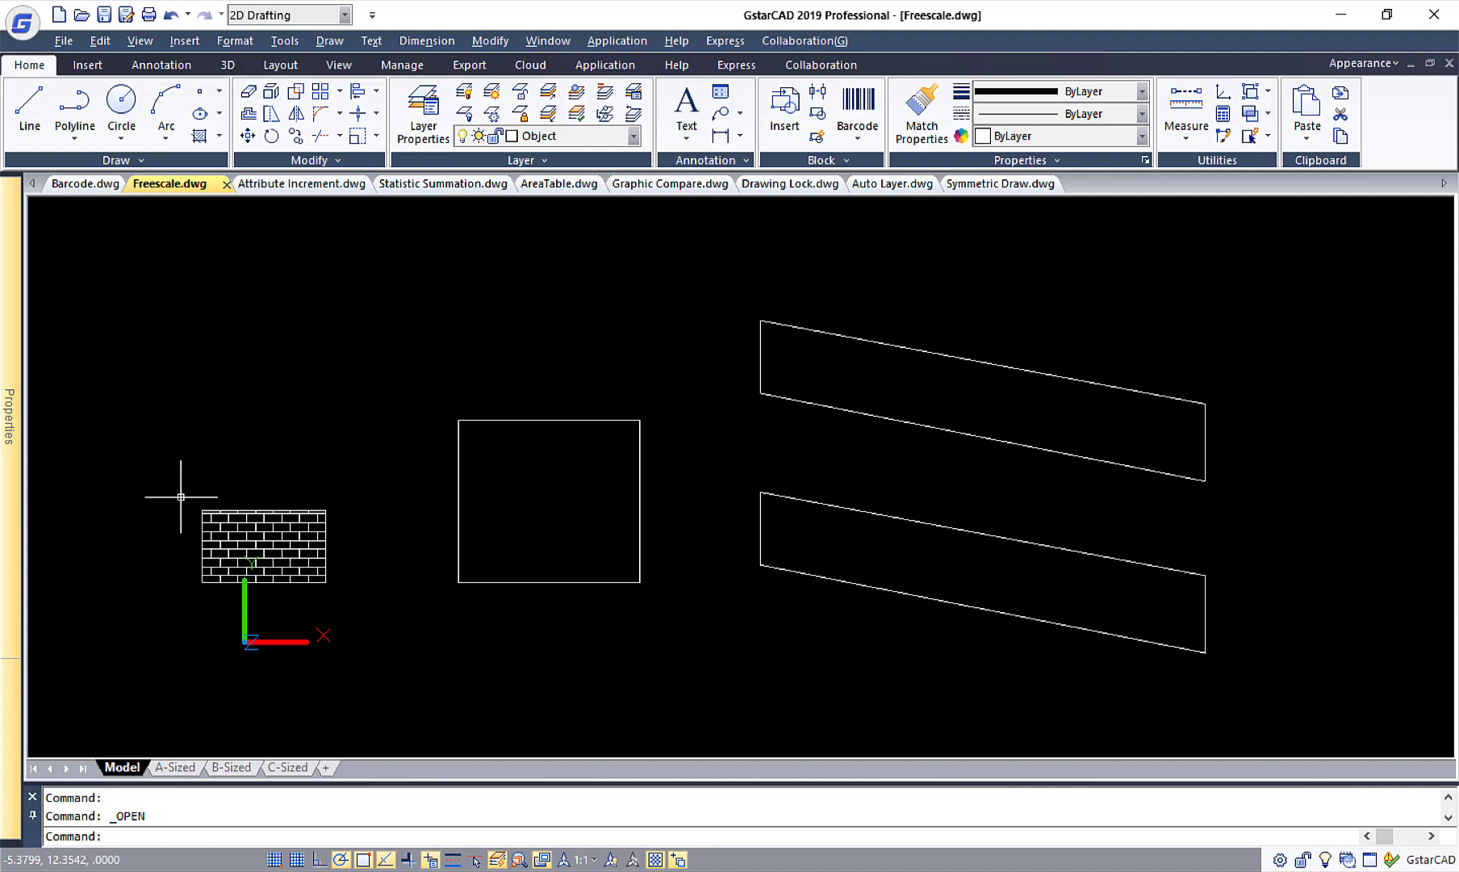
{"action": "left_click", "coordinate": [377, 137]}
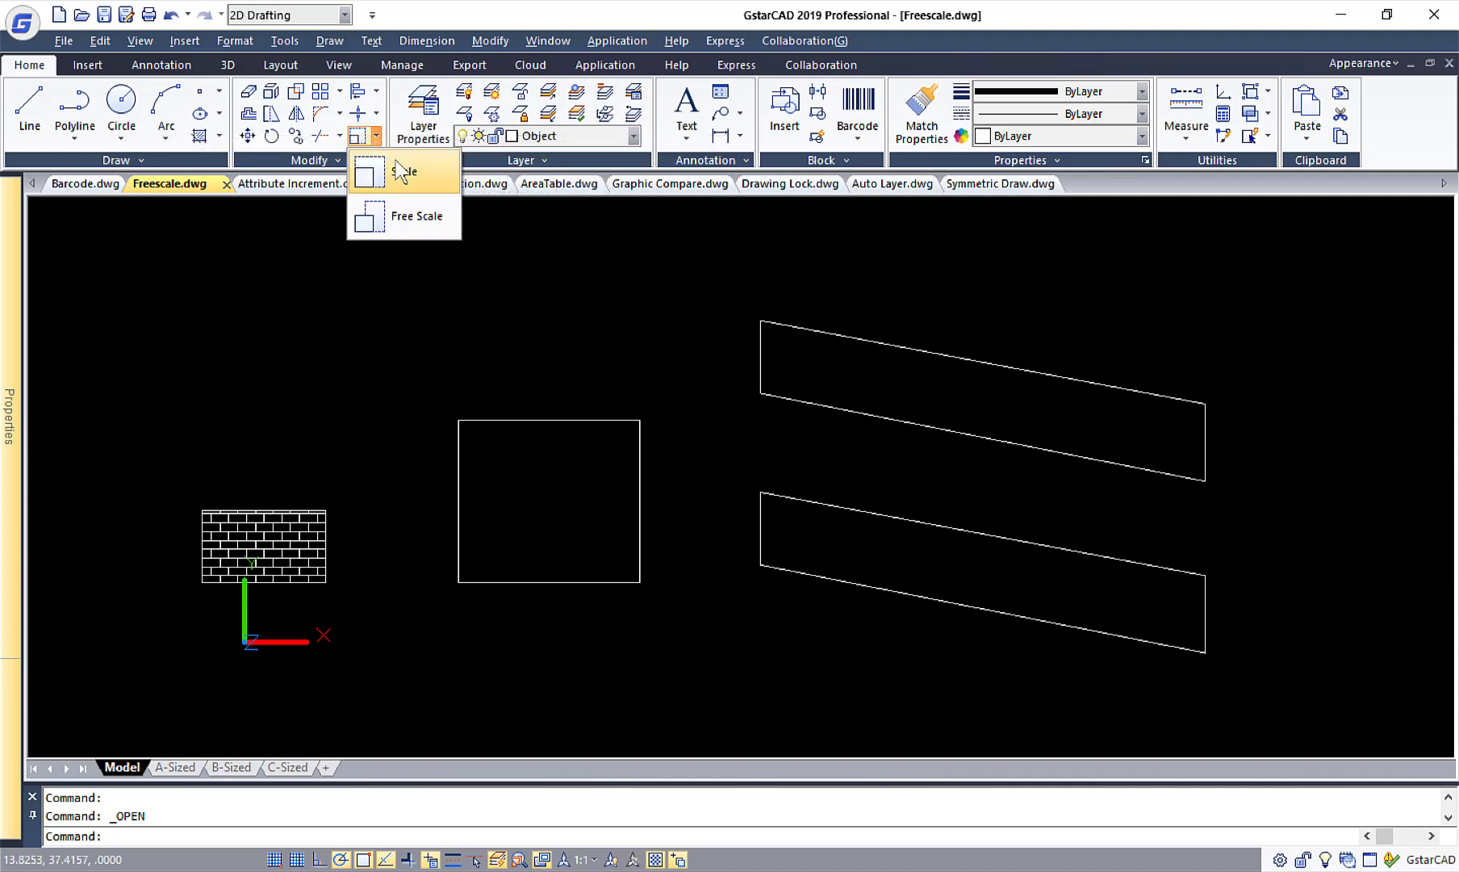
{"action": "left_click", "coordinate": [432, 226]}
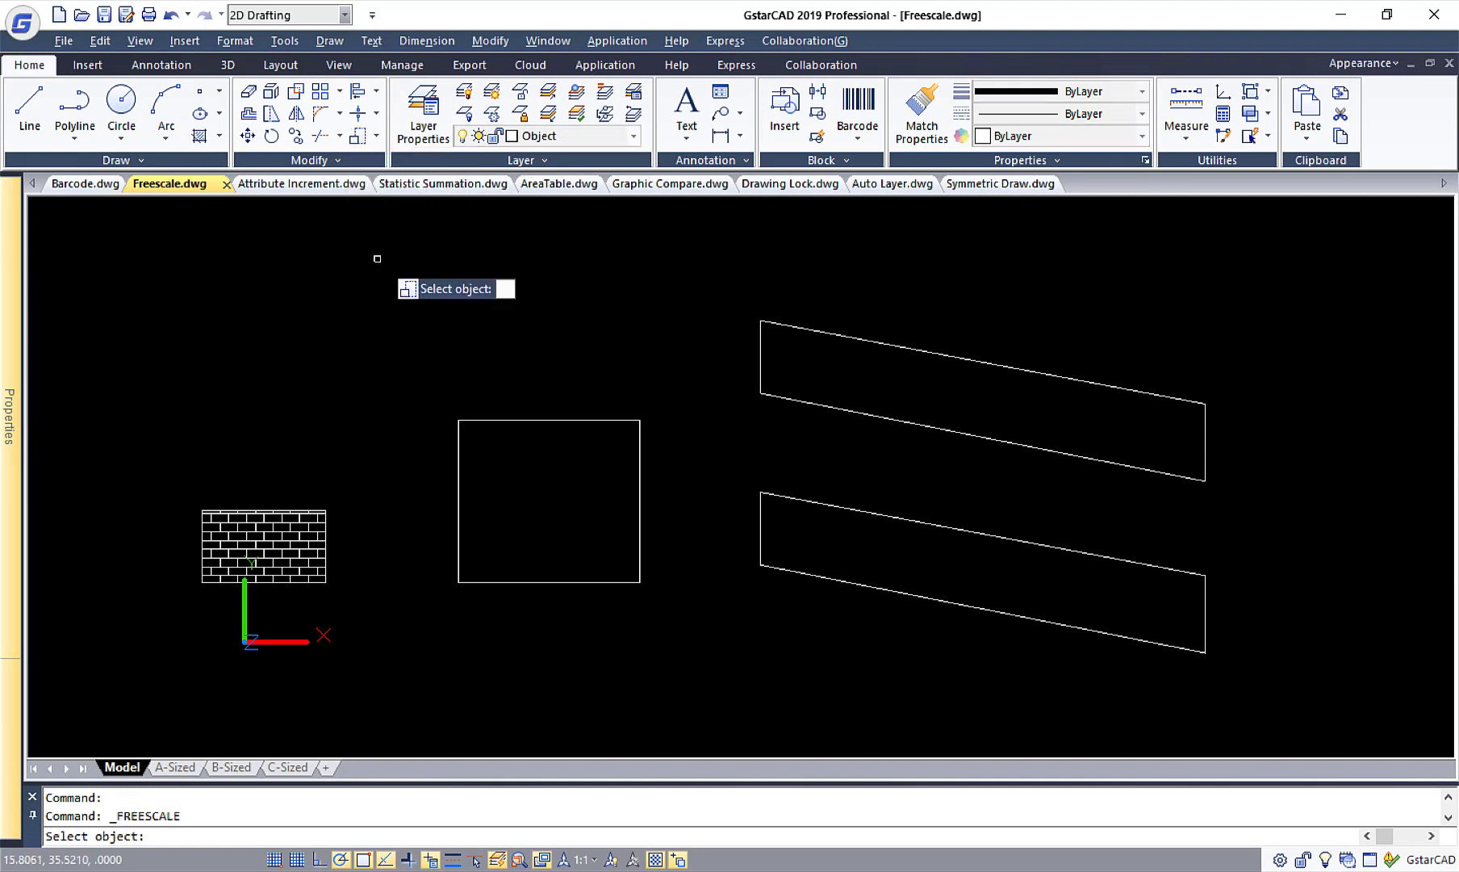
{"action": "left_click", "coordinate": [184, 499]}
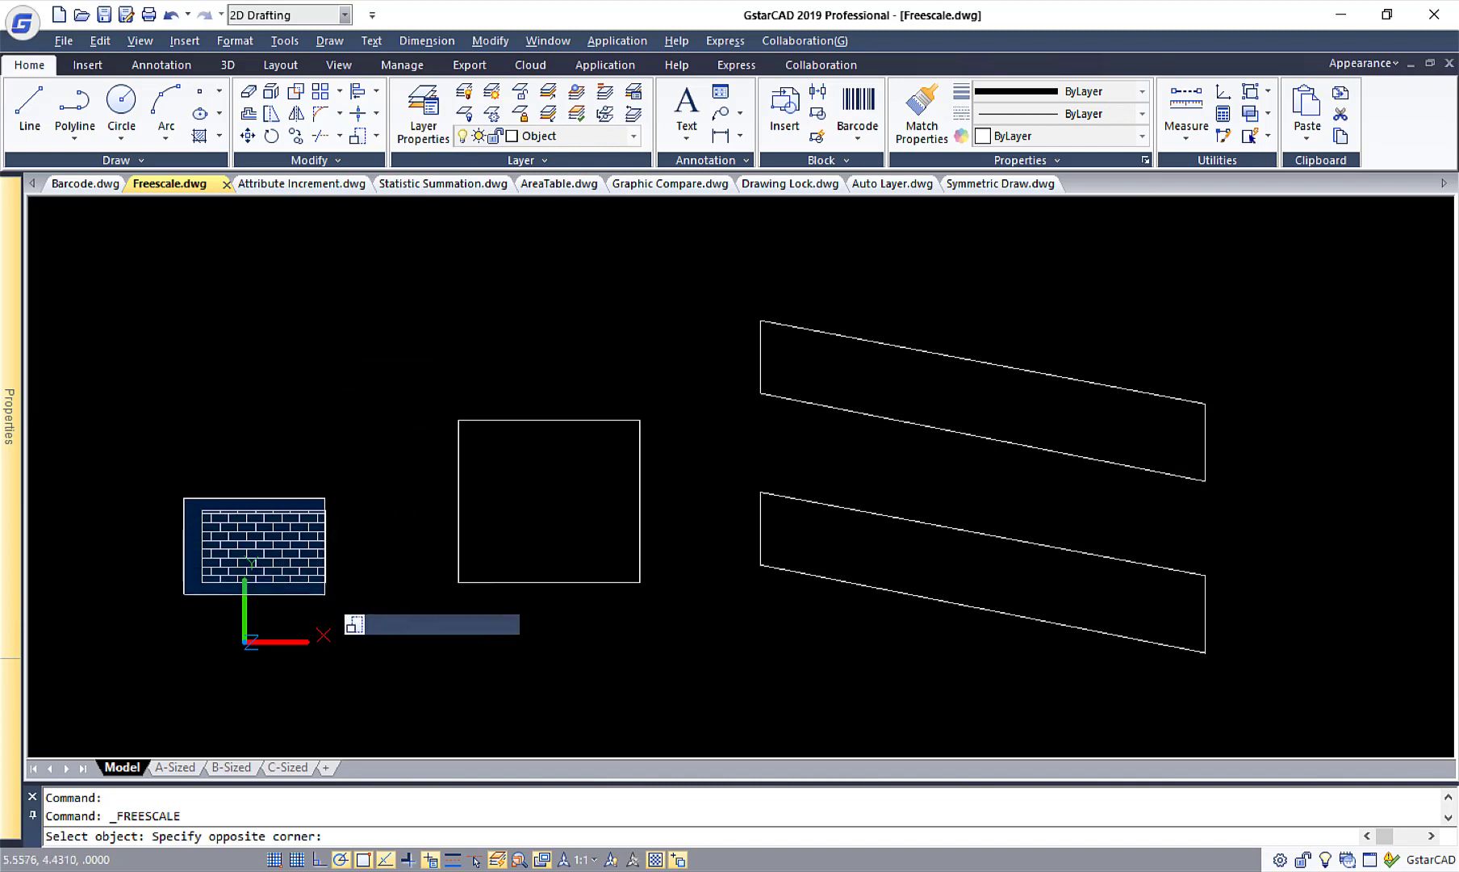
{"action": "left_click", "coordinate": [342, 597]}
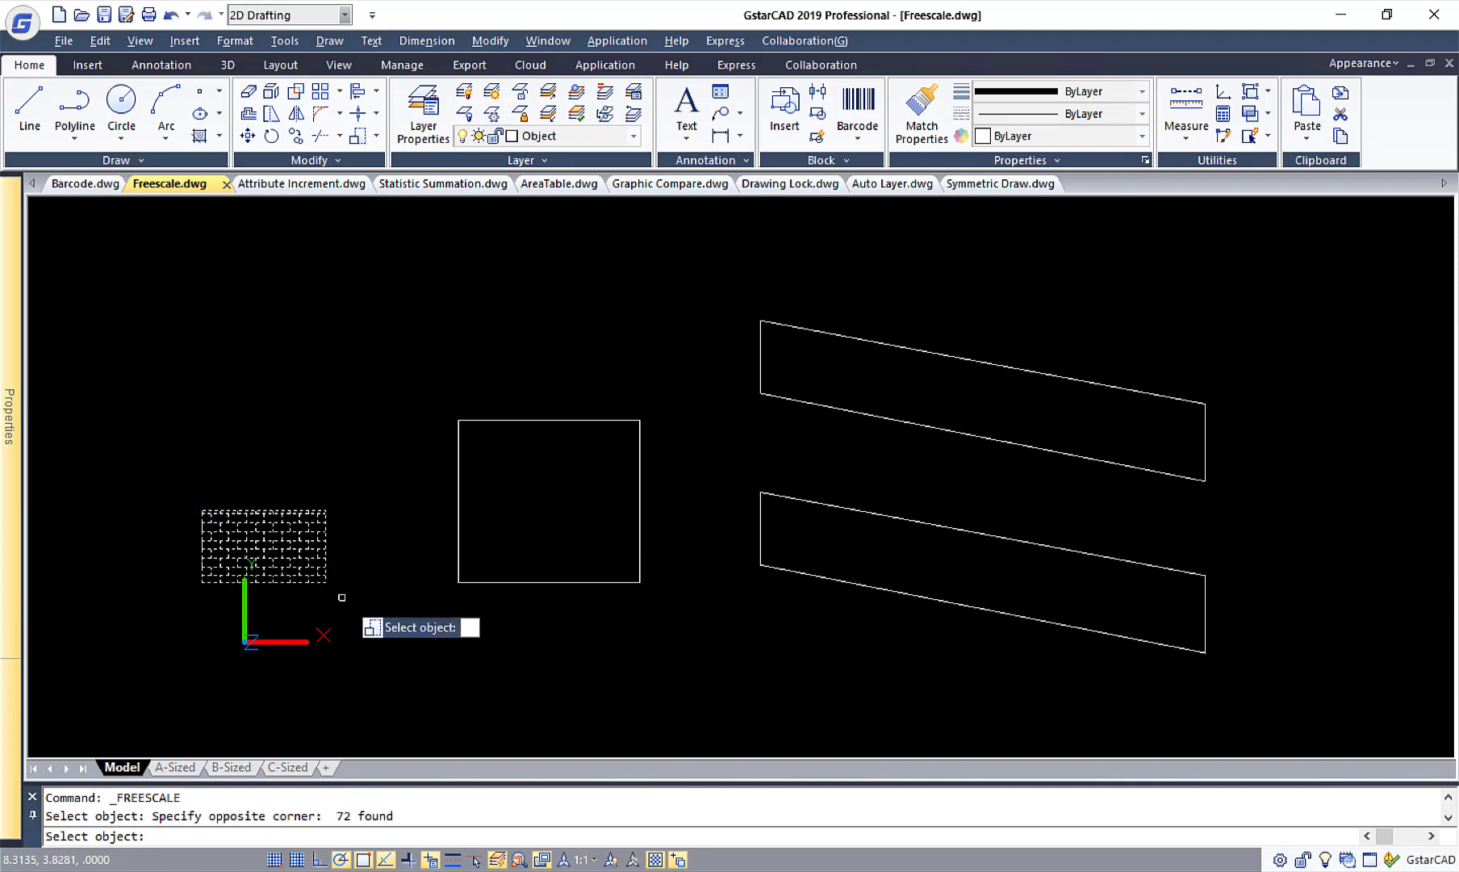
{"action": "key", "text": "Return"}
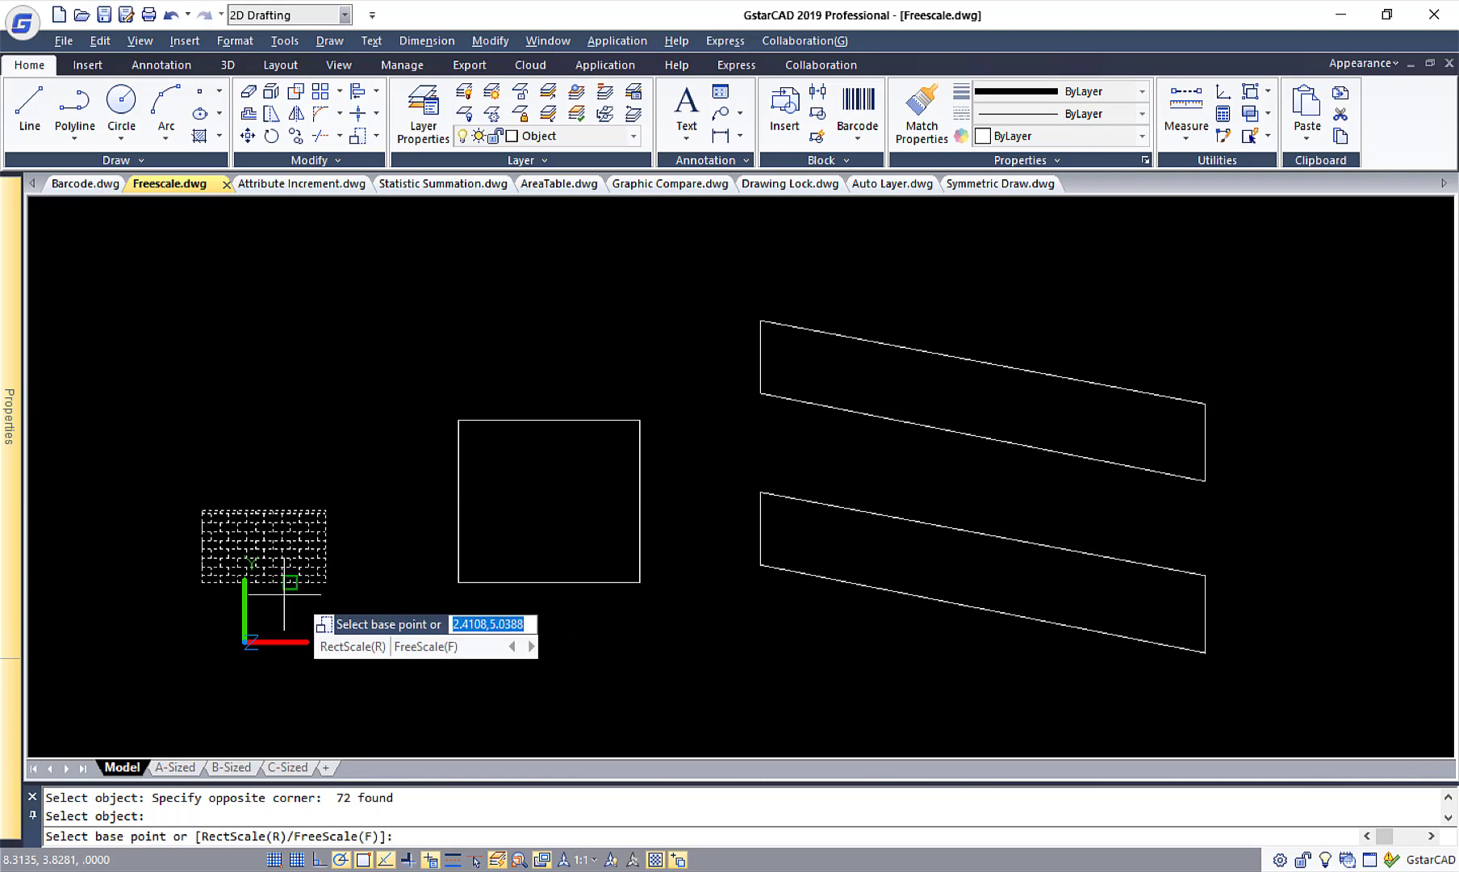
{"action": "scroll", "coordinate": [209, 574], "scroll_direction": "up", "scroll_amount": 2}
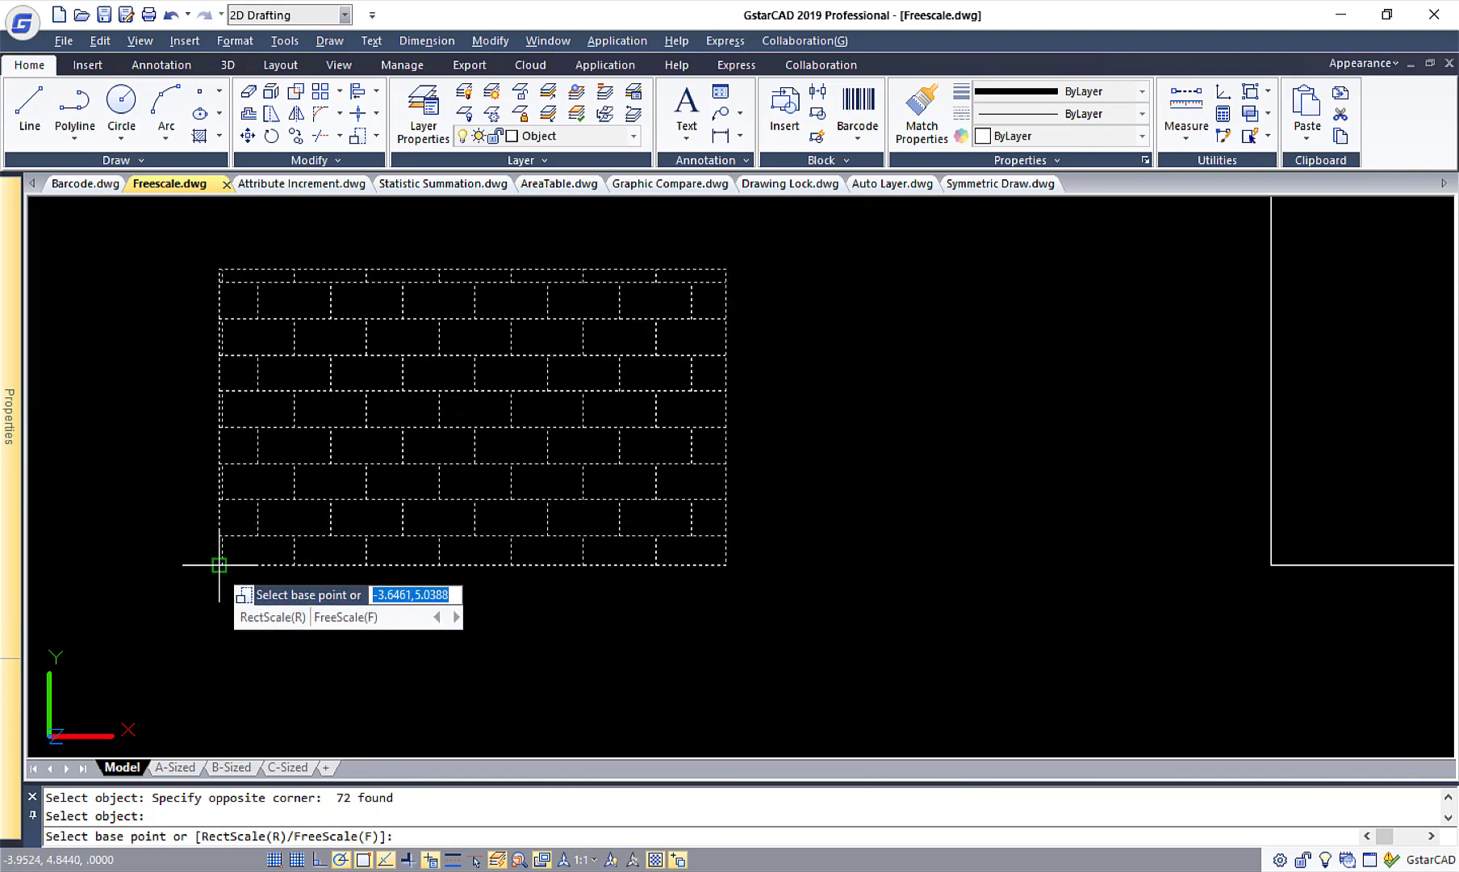
{"action": "left_click", "coordinate": [222, 565]}
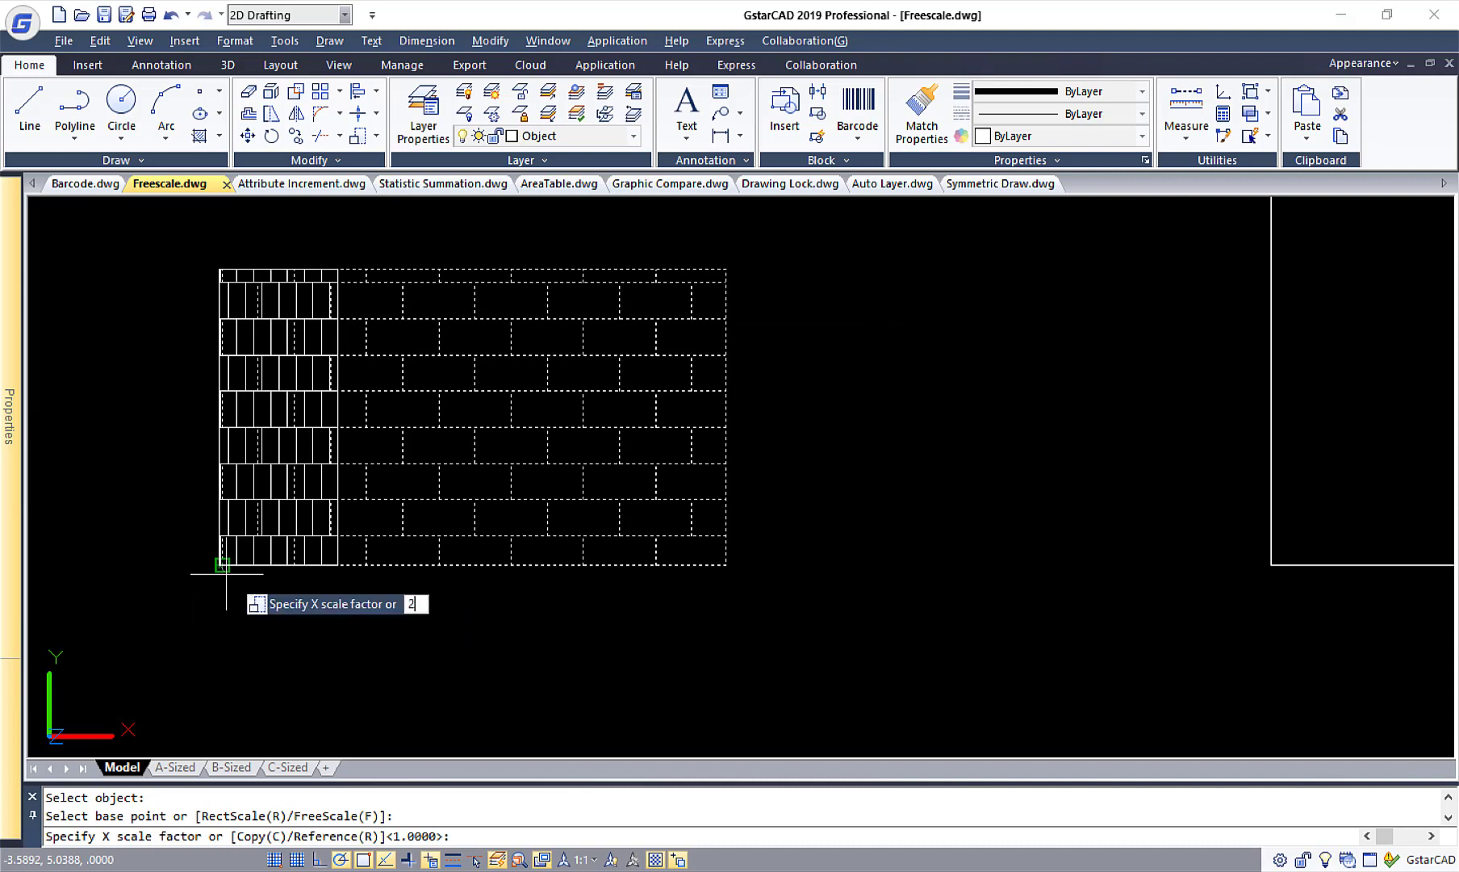
{"action": "key", "text": "Escape"}
{"action": "left_click", "coordinate": [222, 565]}
{"action": "type", "text": "2"}
{"action": "key", "text": "Return"}
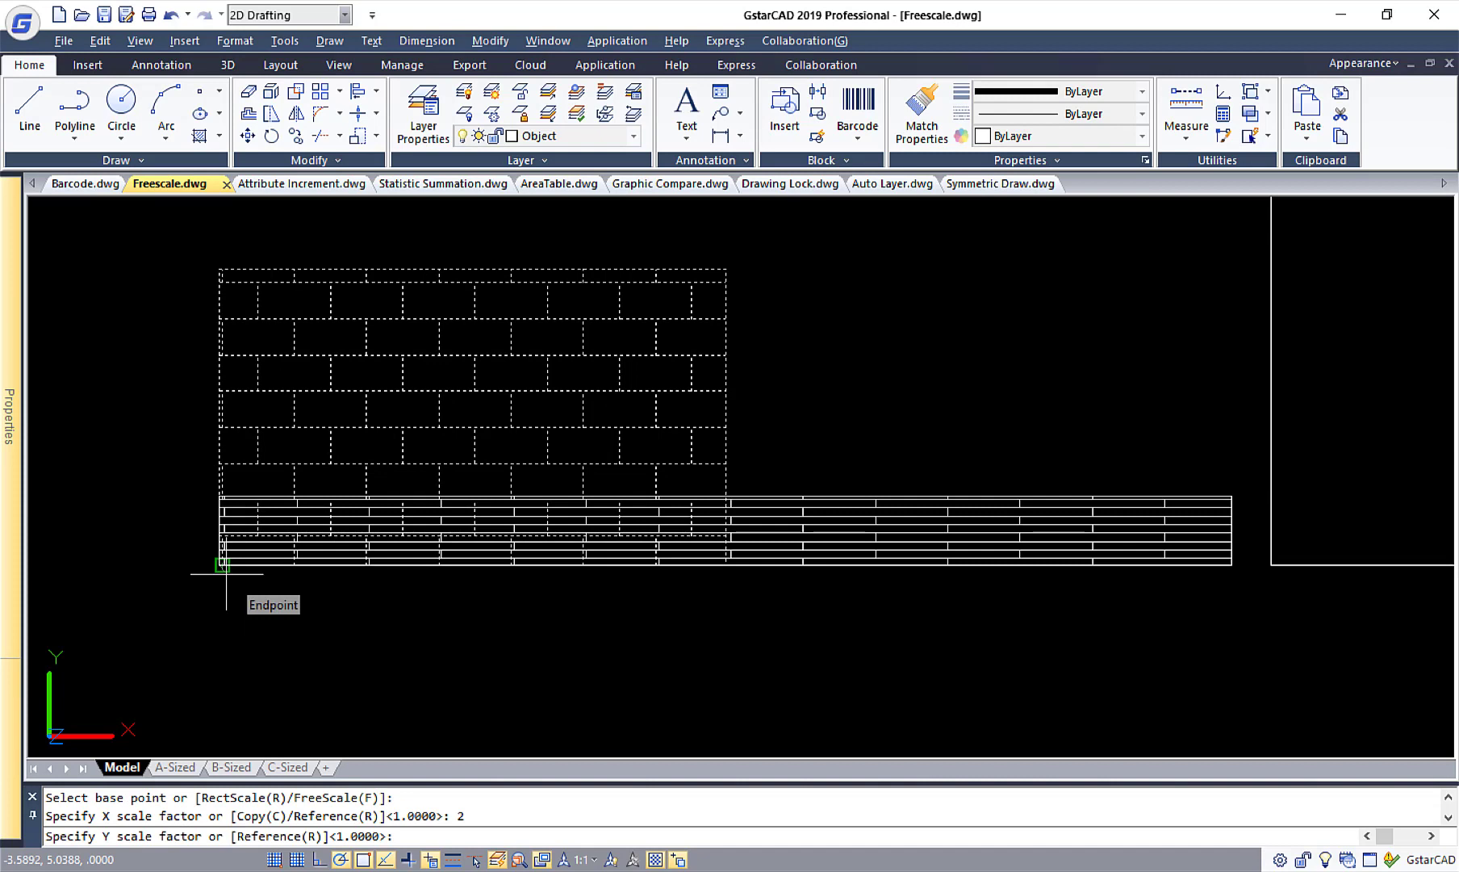
{"action": "type", "text": "3"}
{"action": "key", "text": "Return"}
{"action": "scroll", "coordinate": [629, 462], "scroll_direction": "down", "scroll_amount": 4}
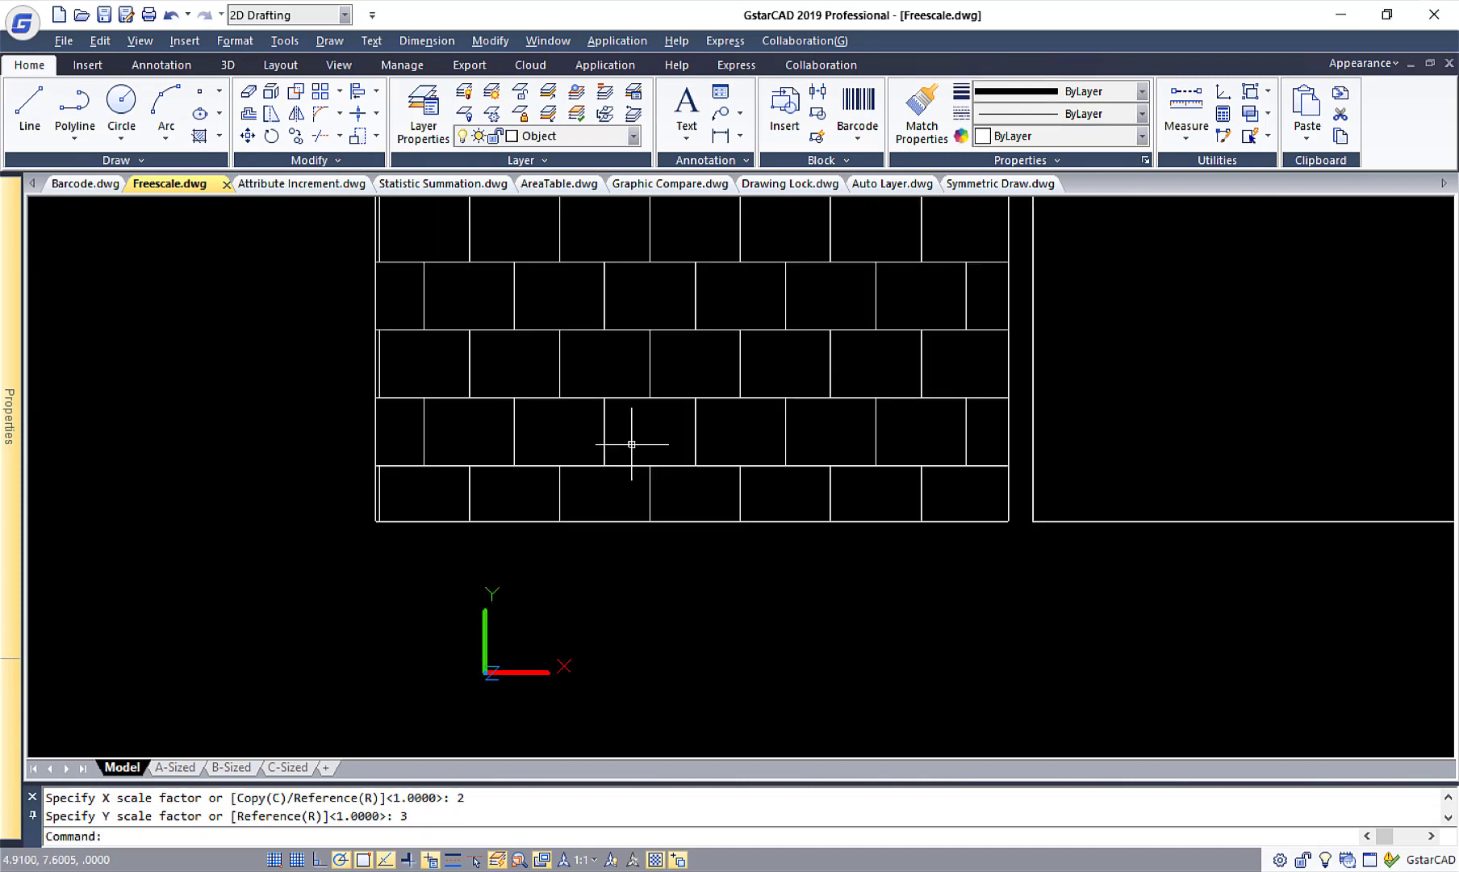
{"action": "mouse_move", "coordinate": [645, 427]}
{"action": "middle_mouse_down"}
{"action": "mouse_move", "coordinate": [547, 530]}
{"action": "mouse_move", "coordinate": [488, 561]}
{"action": "middle_mouse_up"}
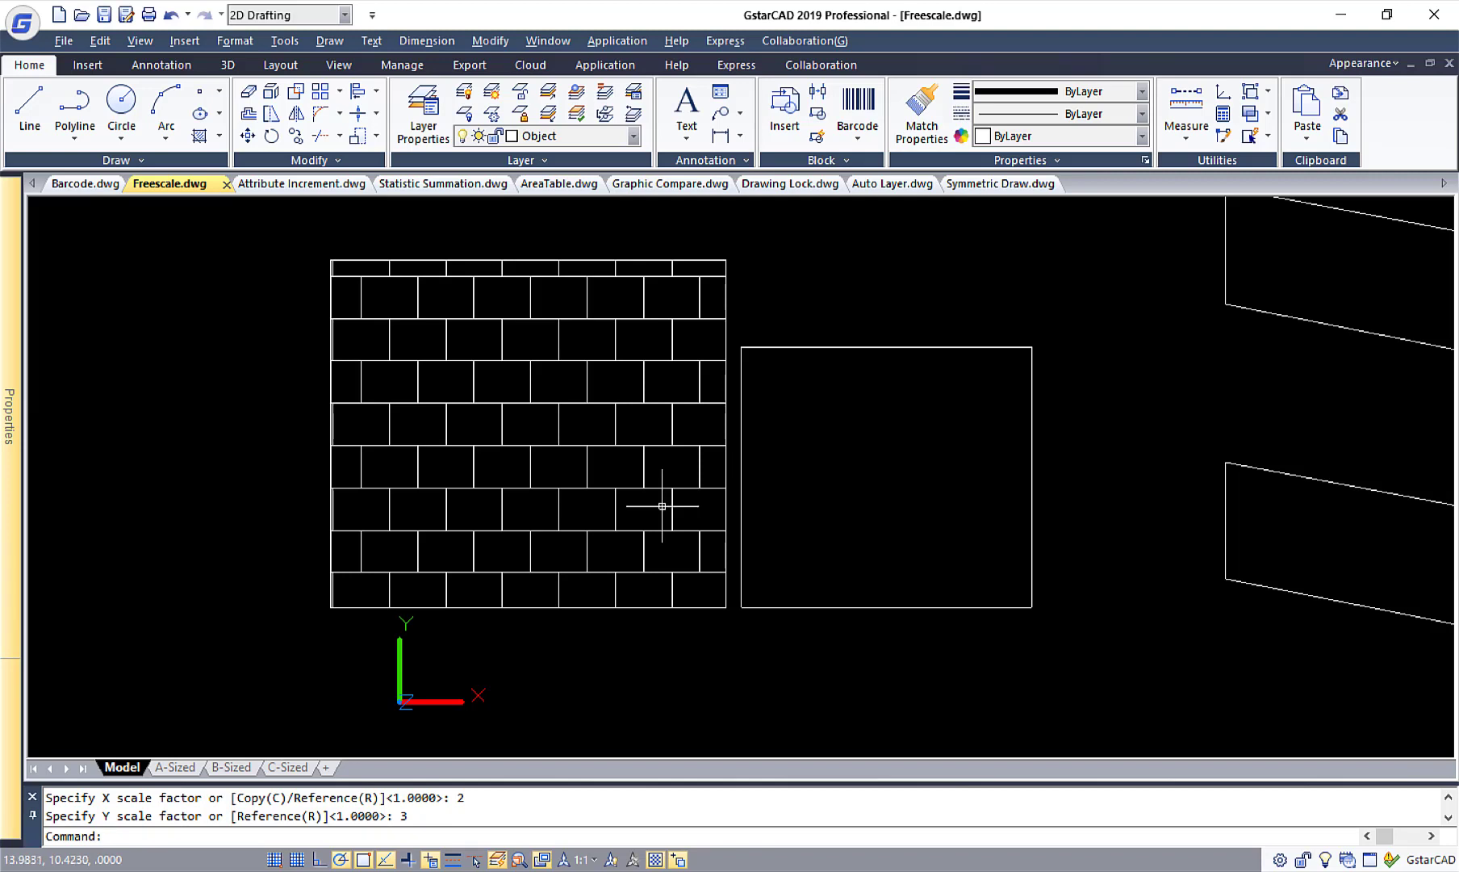
{"action": "key", "text": "ctrl+z"}
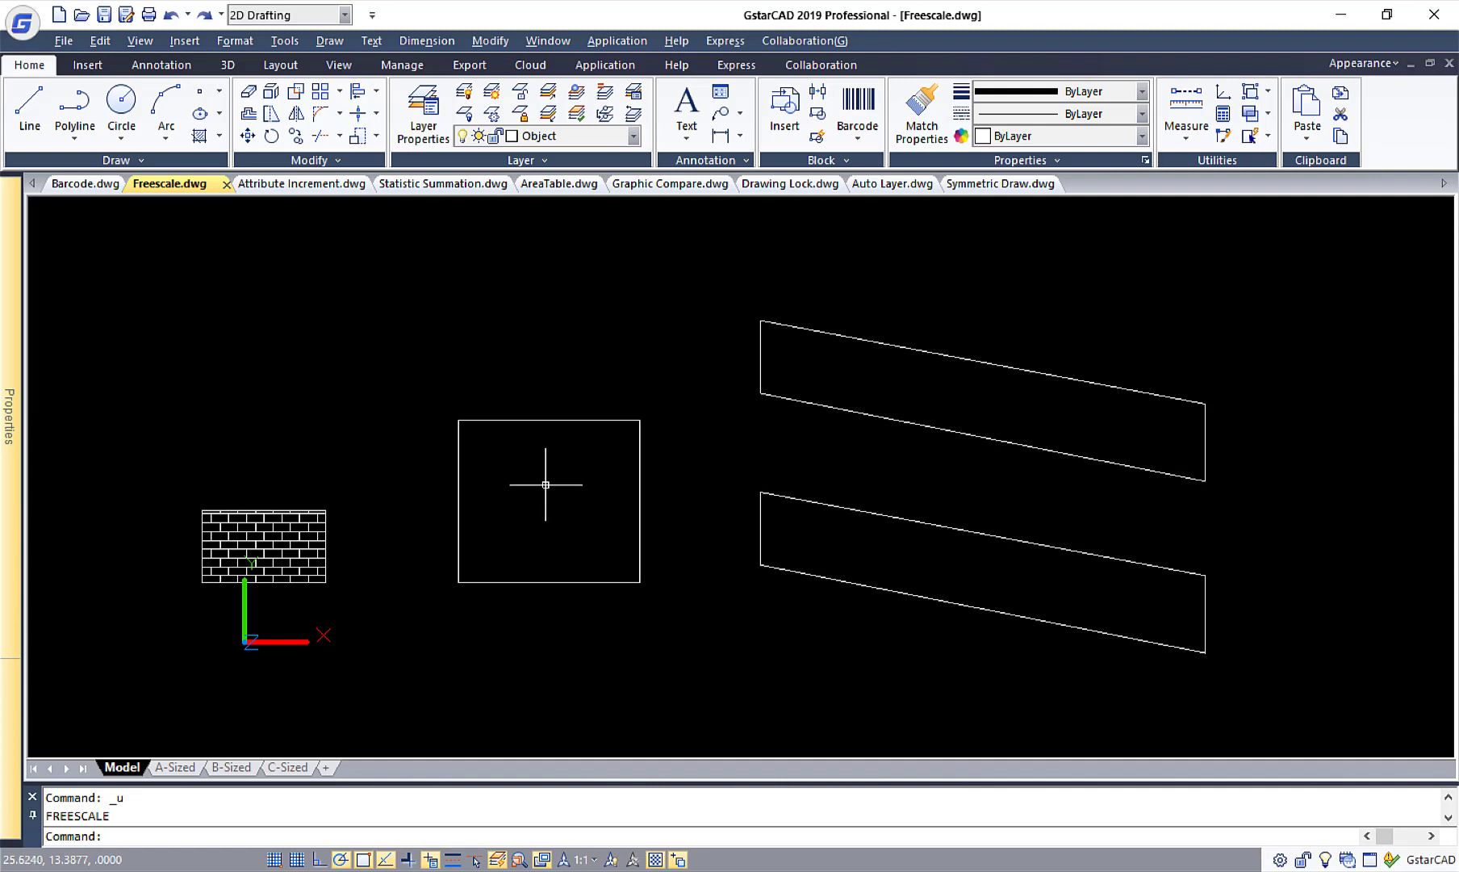
Free Scale a copy of the whole small brick pattern with the RectScale option to fill the empty square from its lower-left to upper-right corner.
{"action": "left_click", "coordinate": [376, 136]}
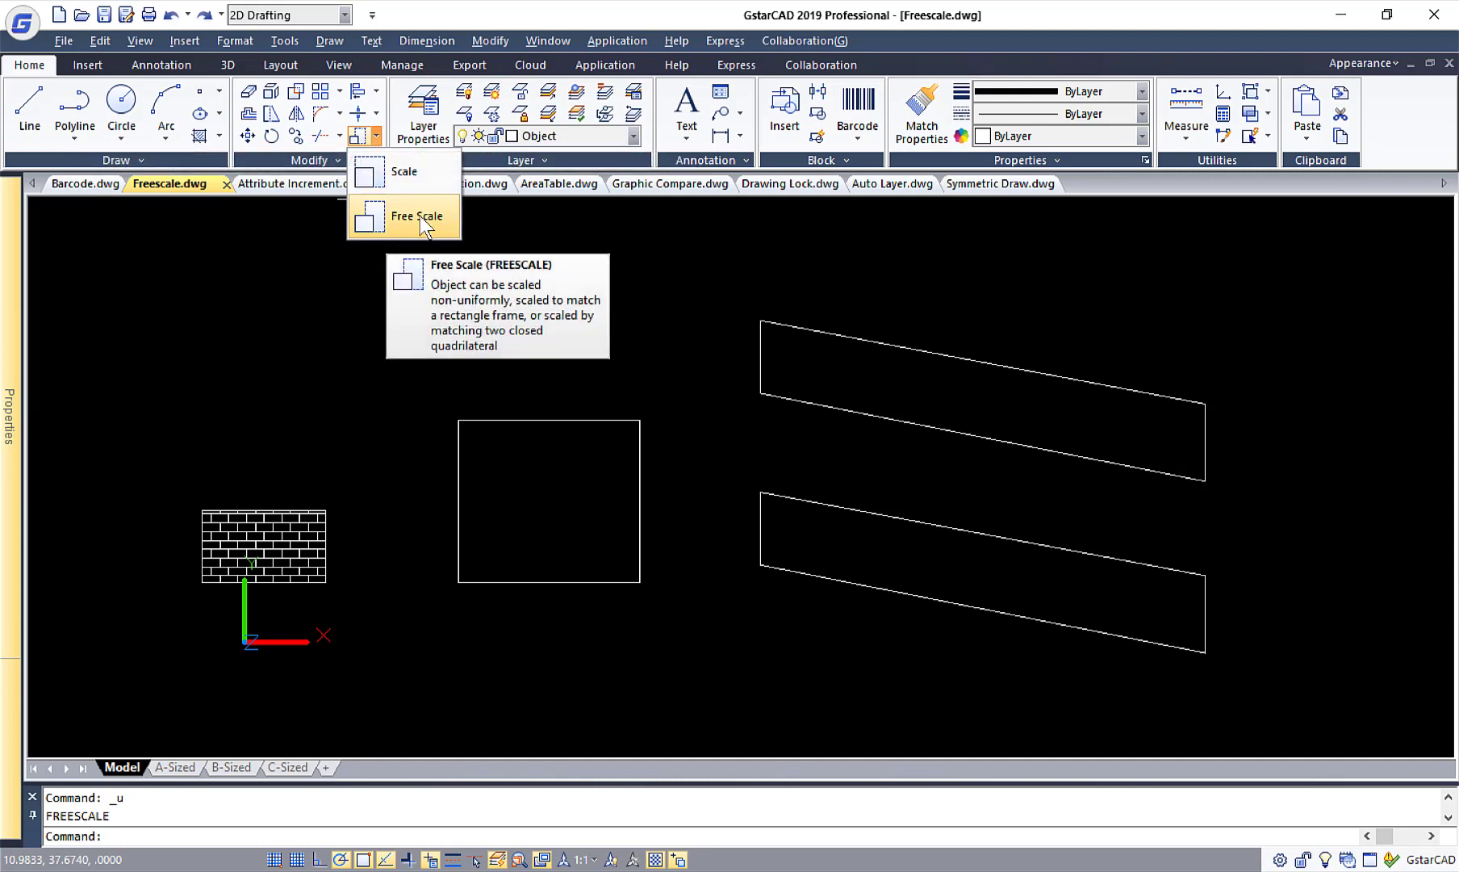
{"action": "left_click", "coordinate": [420, 216]}
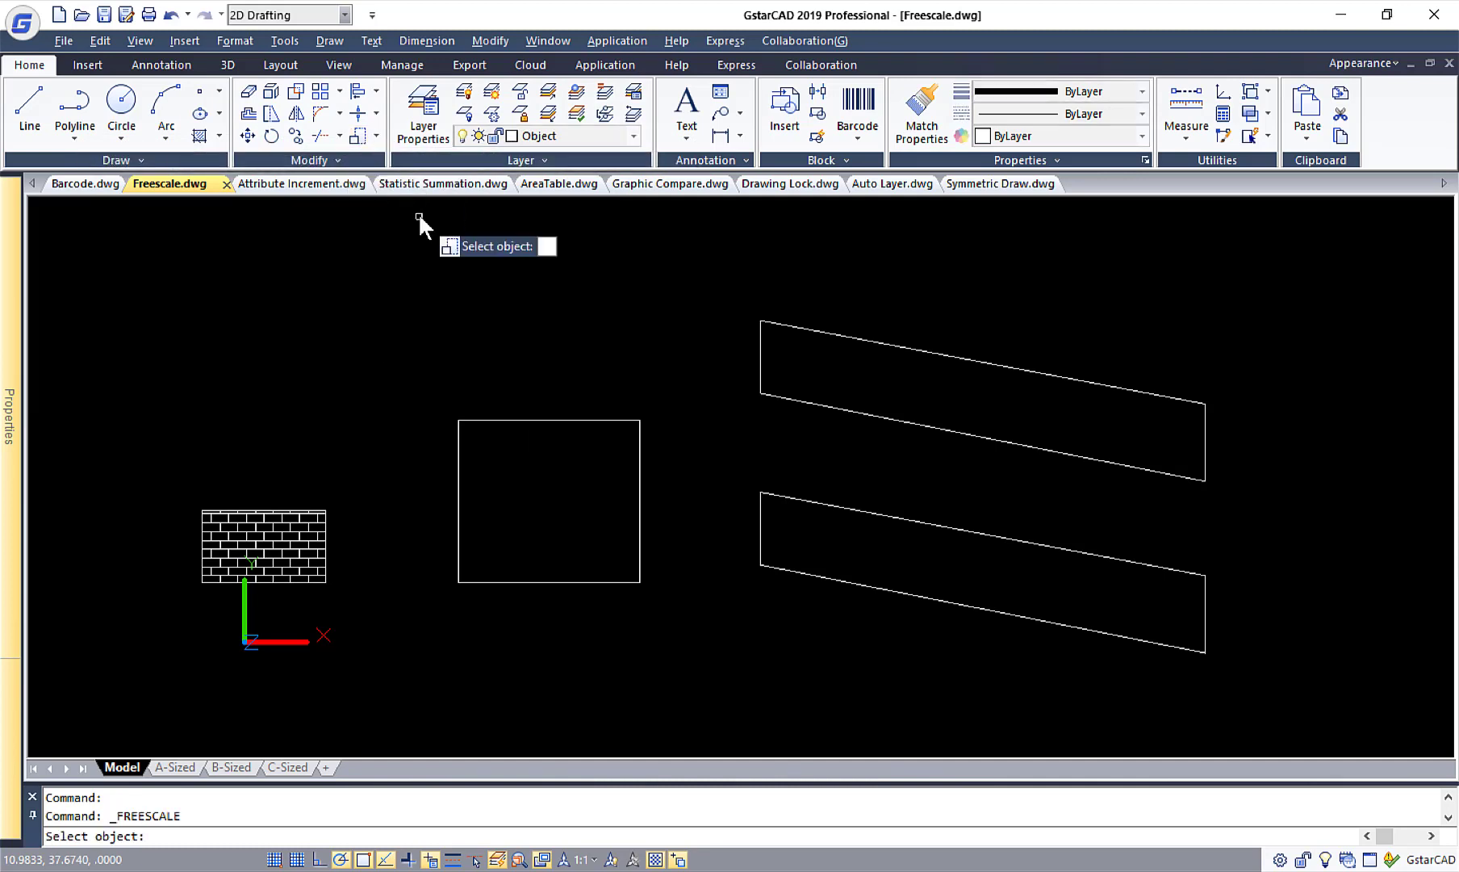
{"action": "left_click", "coordinate": [187, 491]}
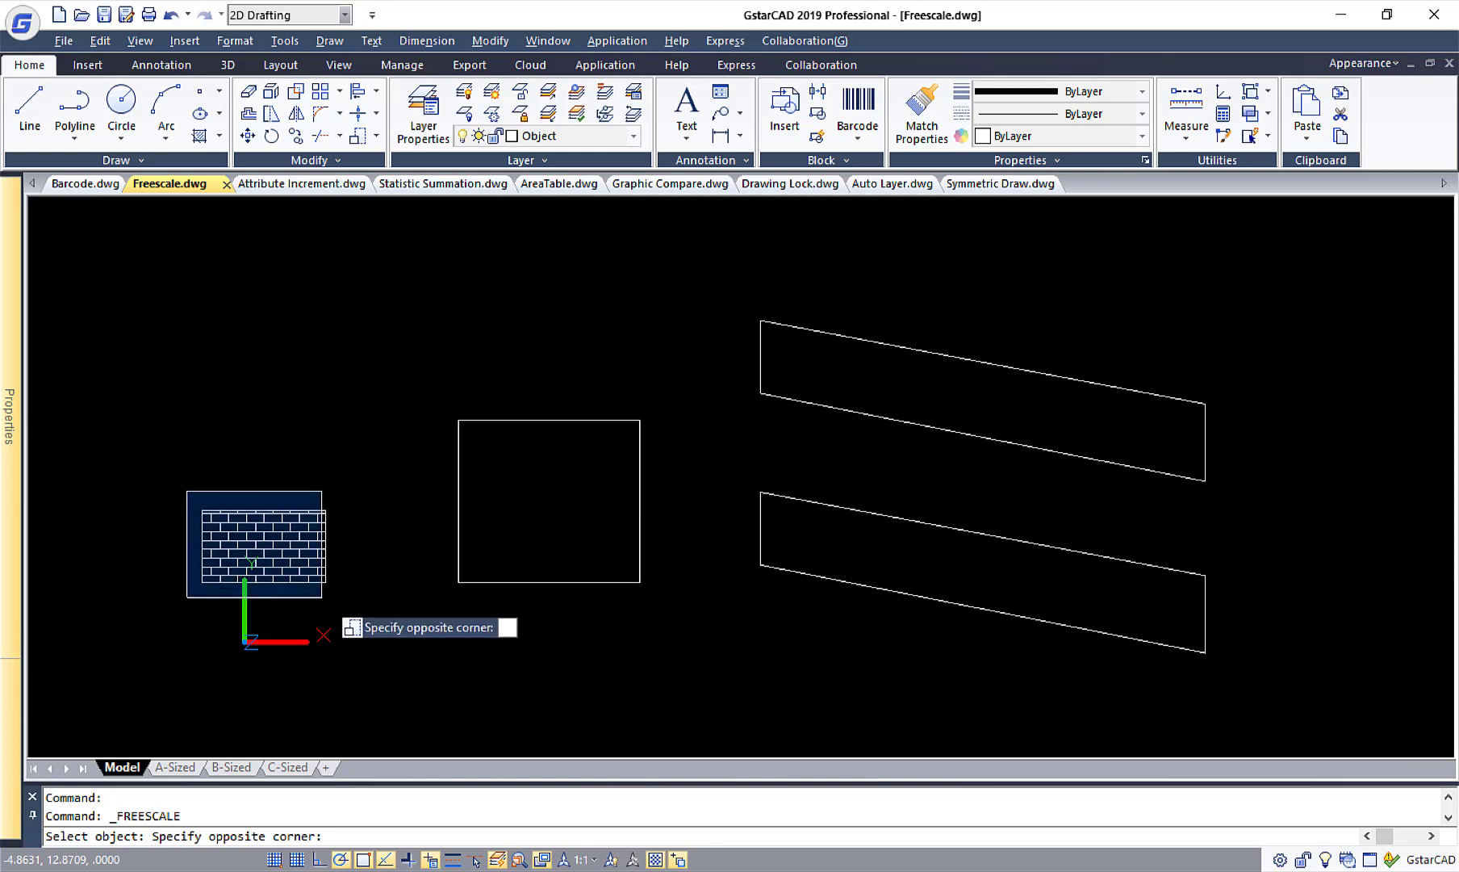
{"action": "left_click", "coordinate": [343, 600]}
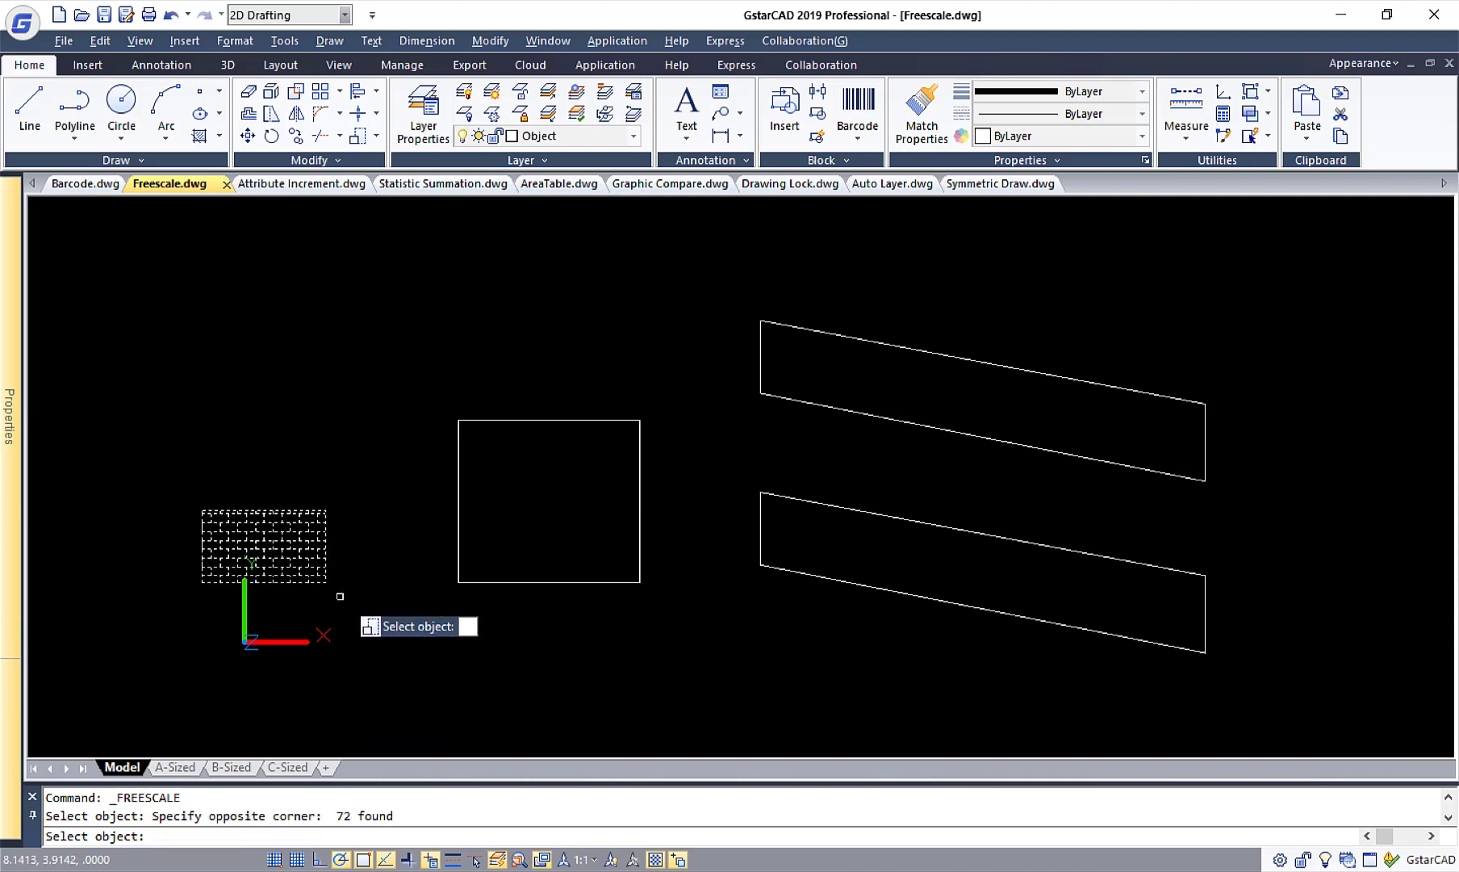
{"action": "key", "text": "Return"}
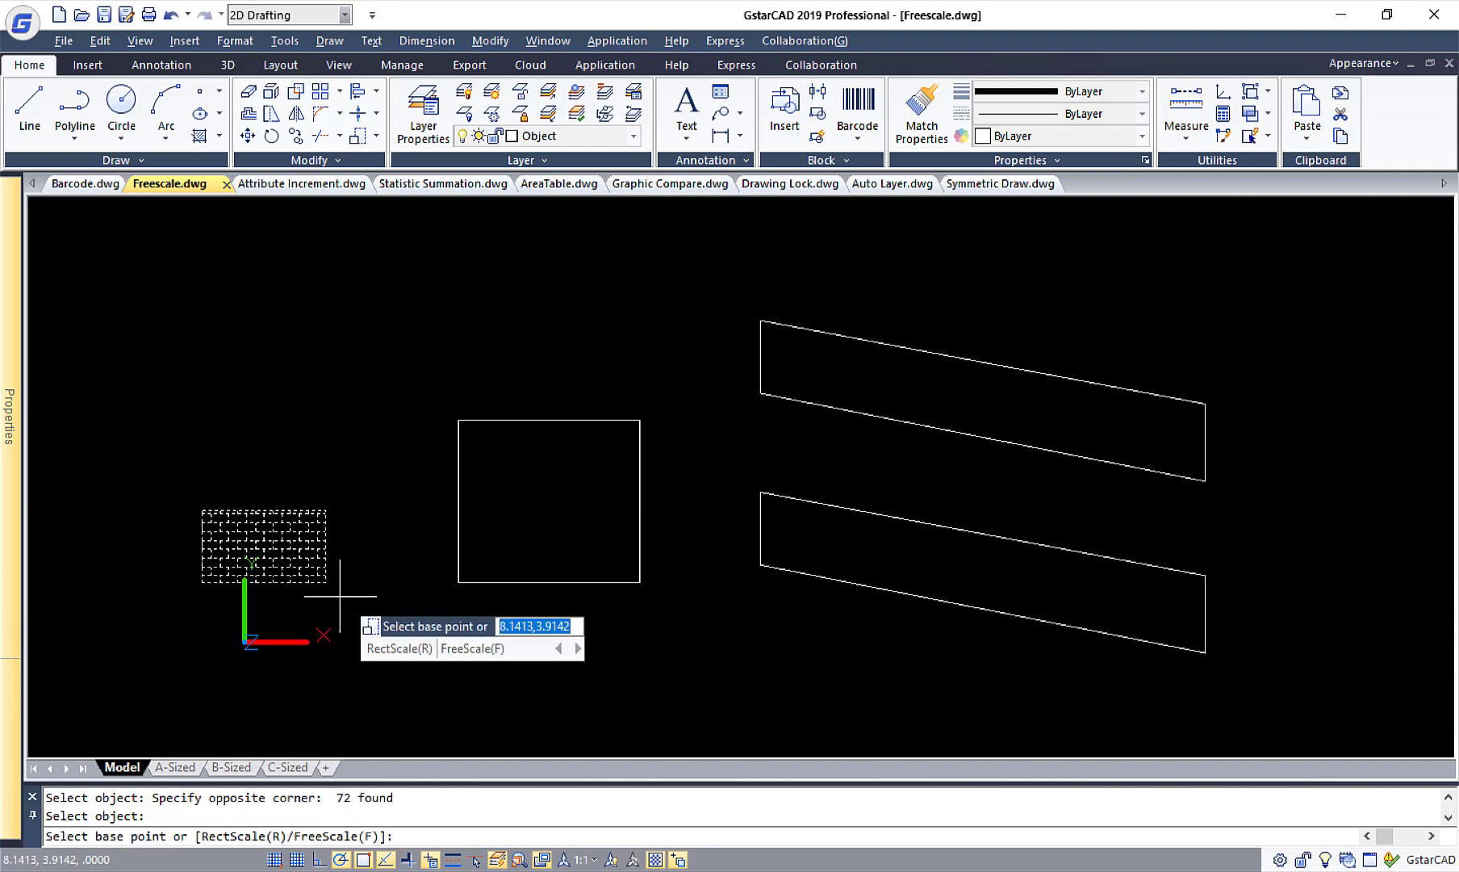
{"action": "type", "text": "r"}
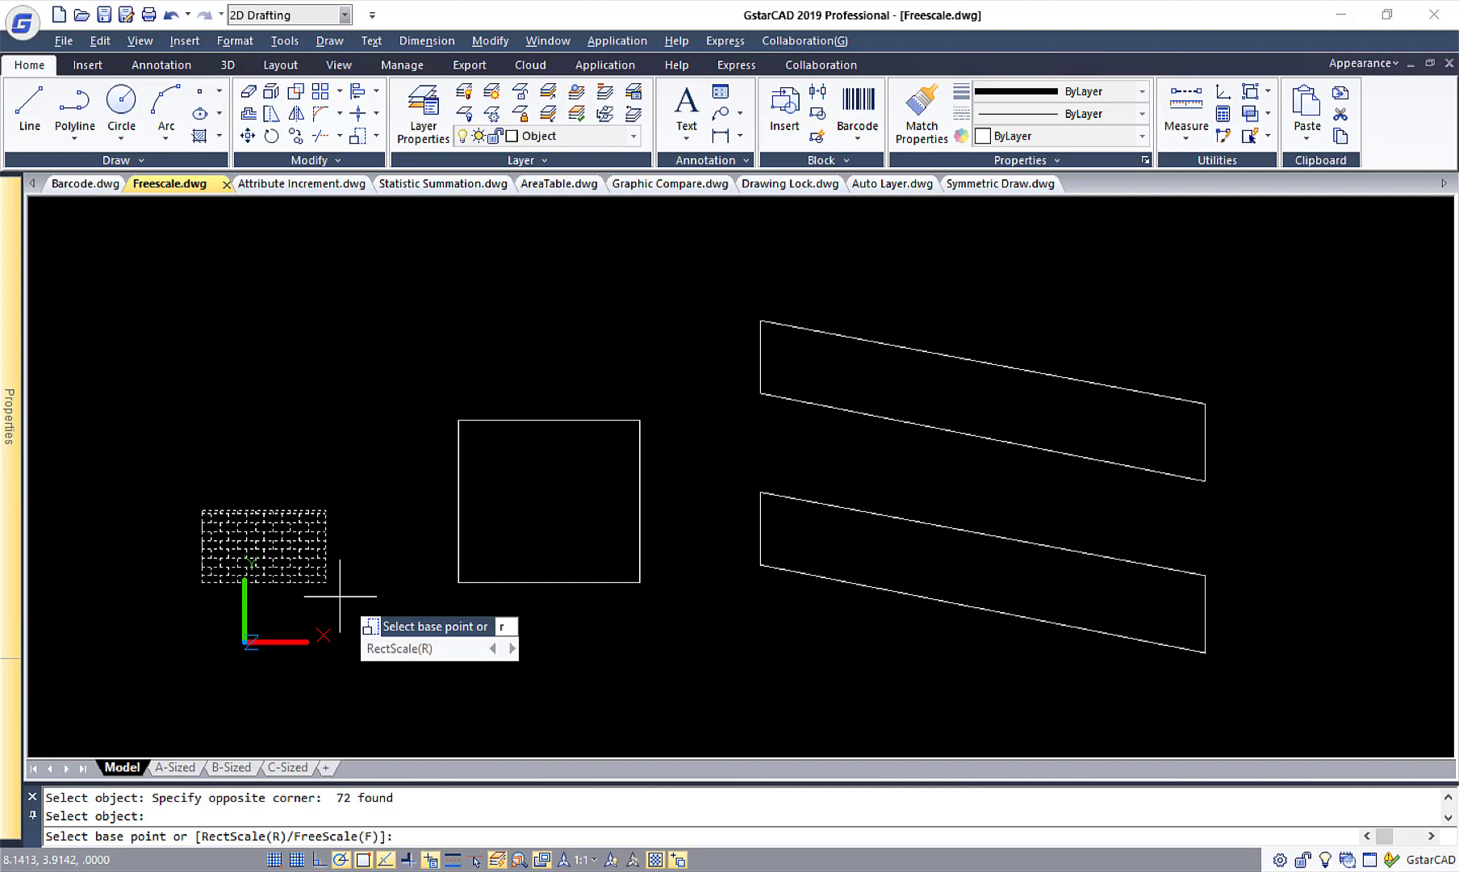
{"action": "key", "text": "Return"}
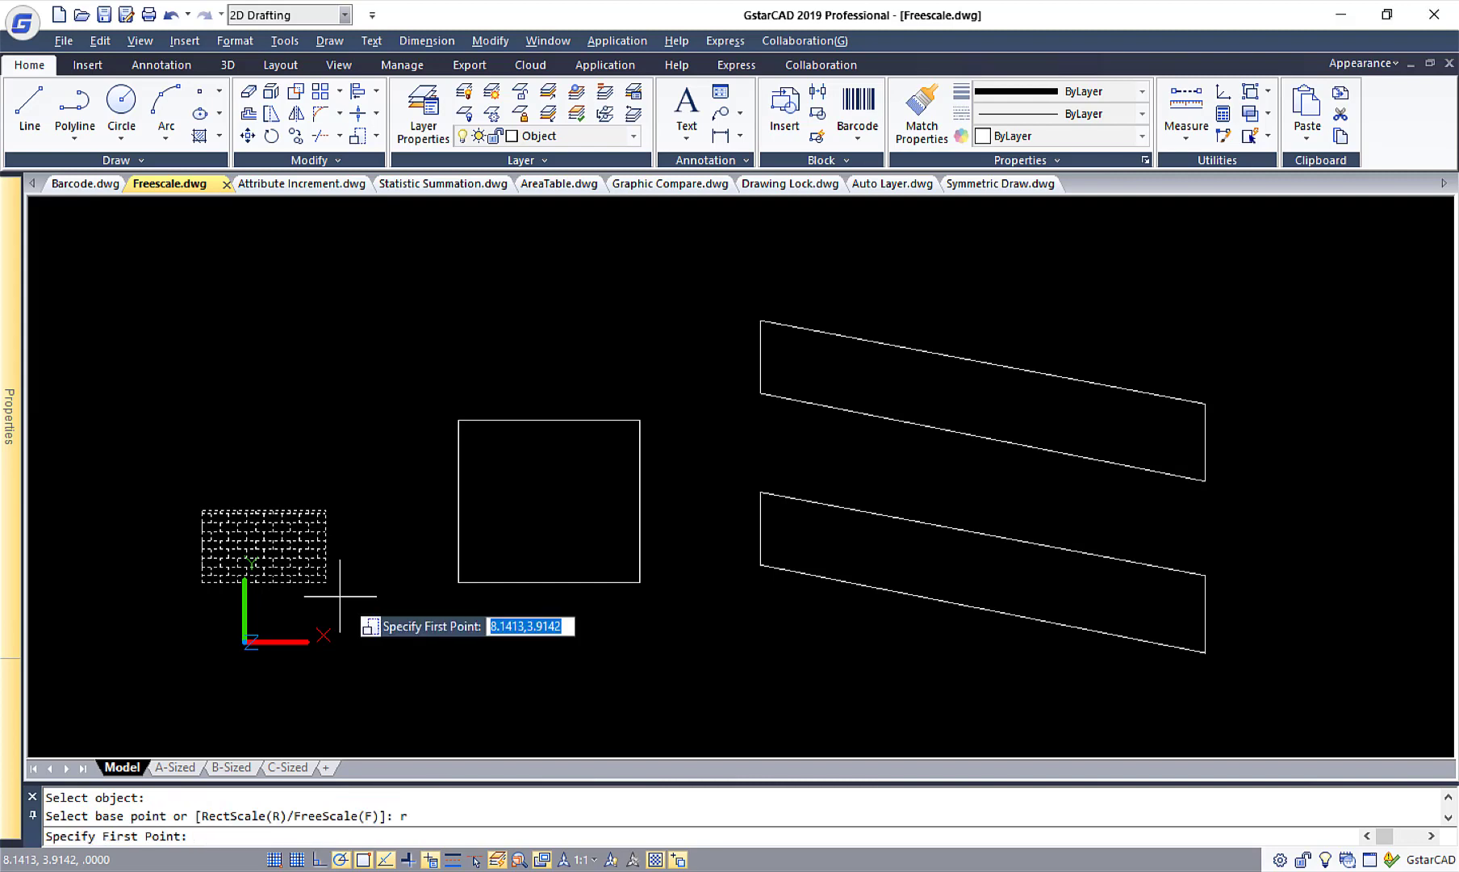
{"action": "left_click", "coordinate": [458, 581]}
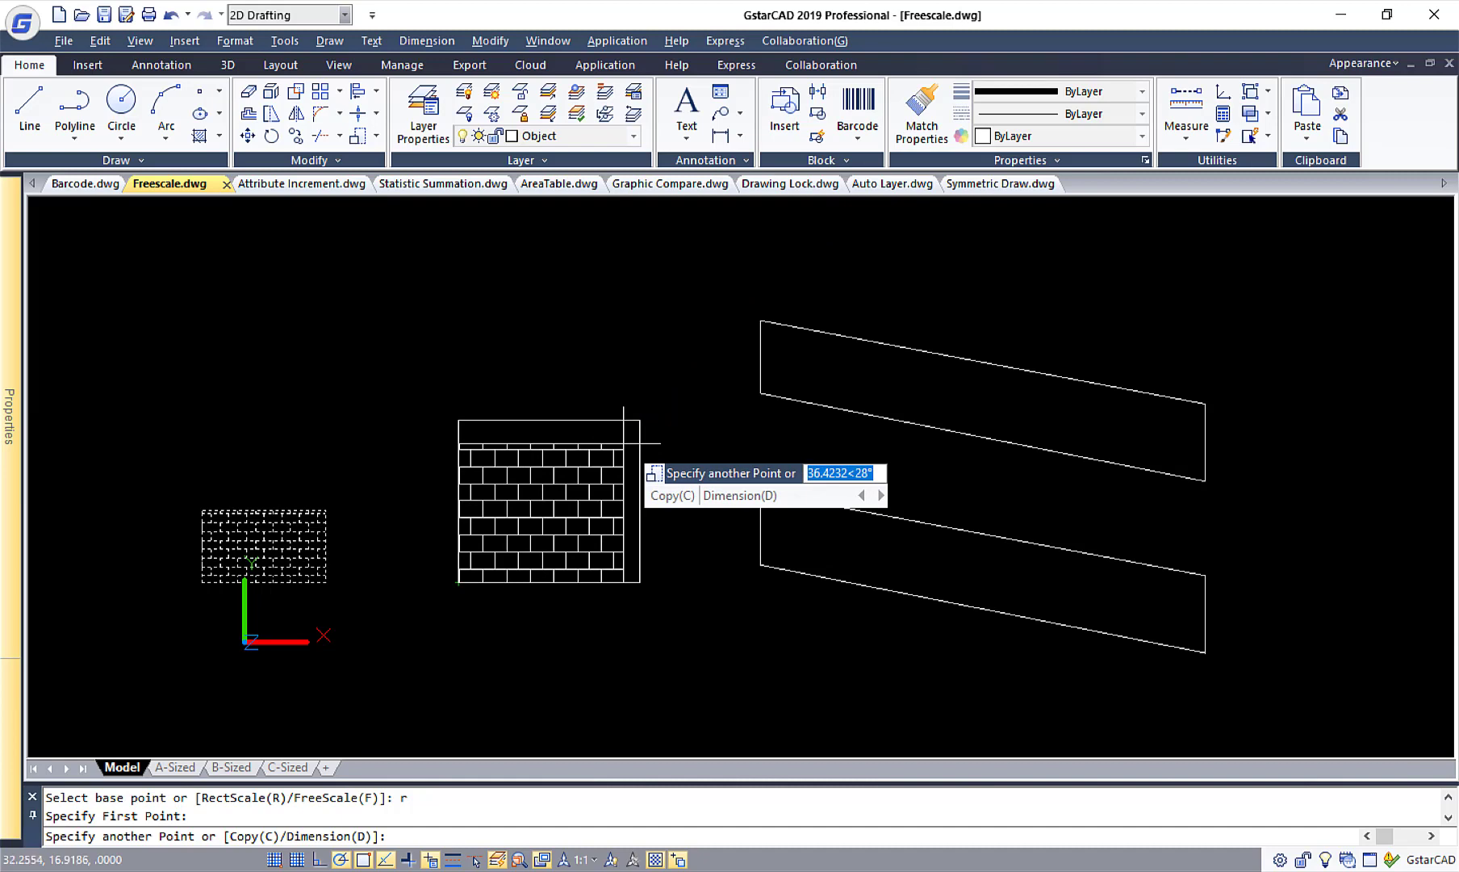
{"action": "type", "text": "c"}
{"action": "key", "text": "Return"}
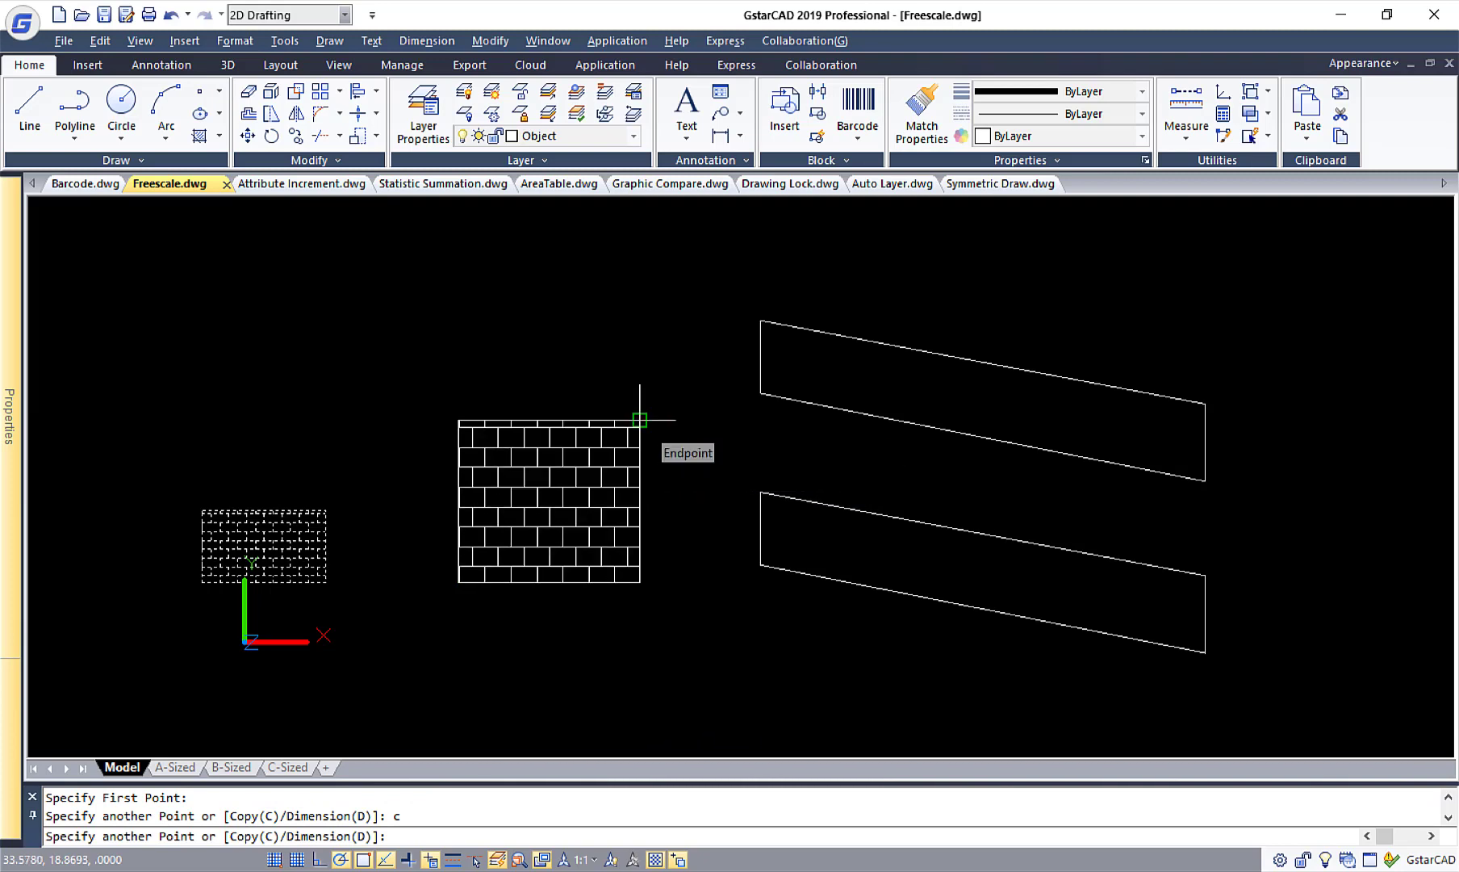
{"action": "key", "text": "Return"}
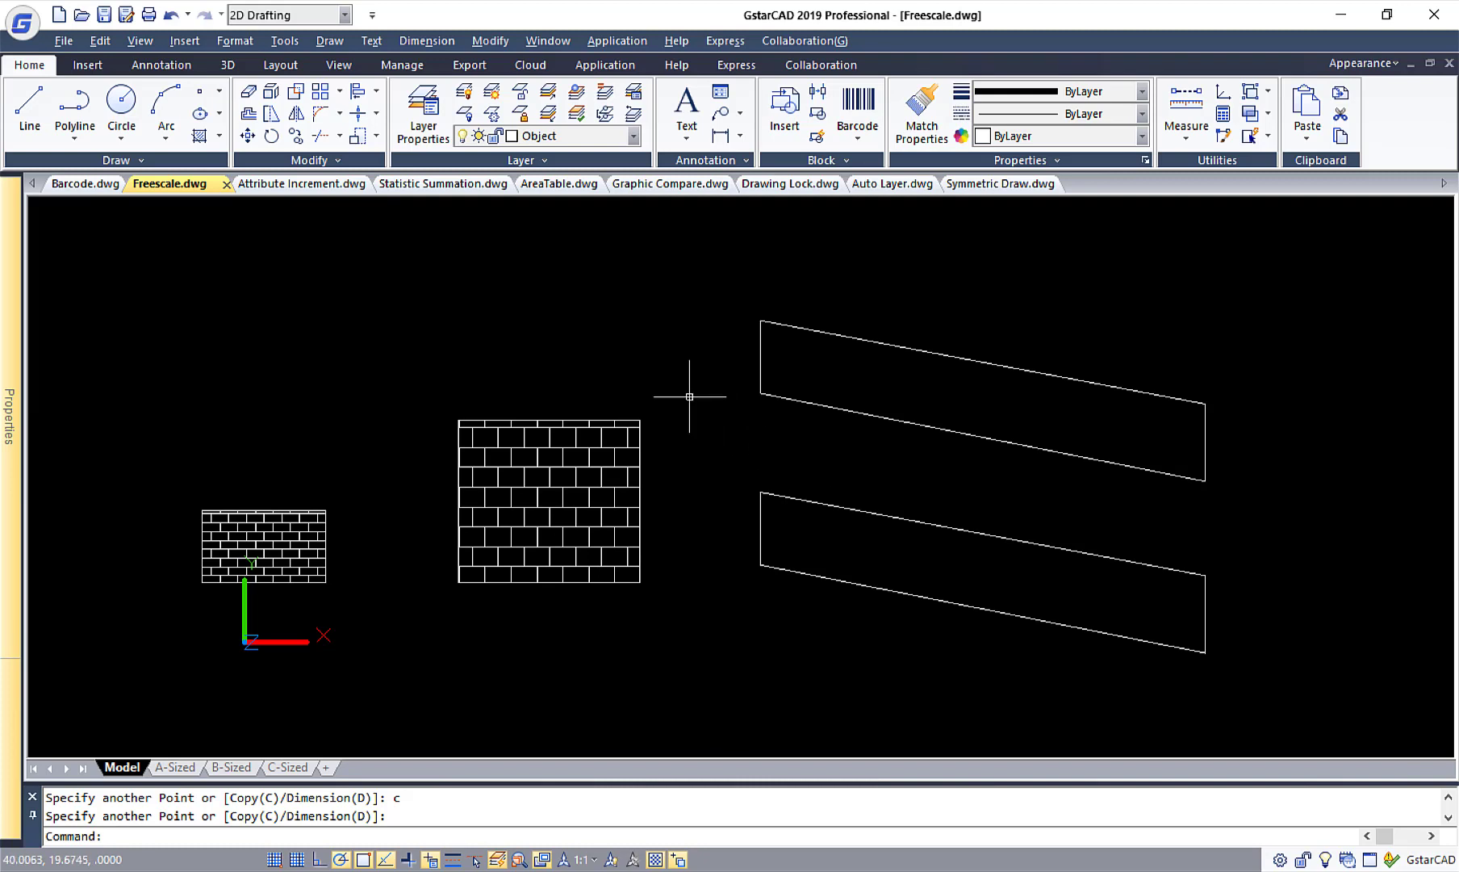
Set up a hatch with the predefined BRICK pattern at scale 3.
{"action": "left_click", "coordinate": [200, 139]}
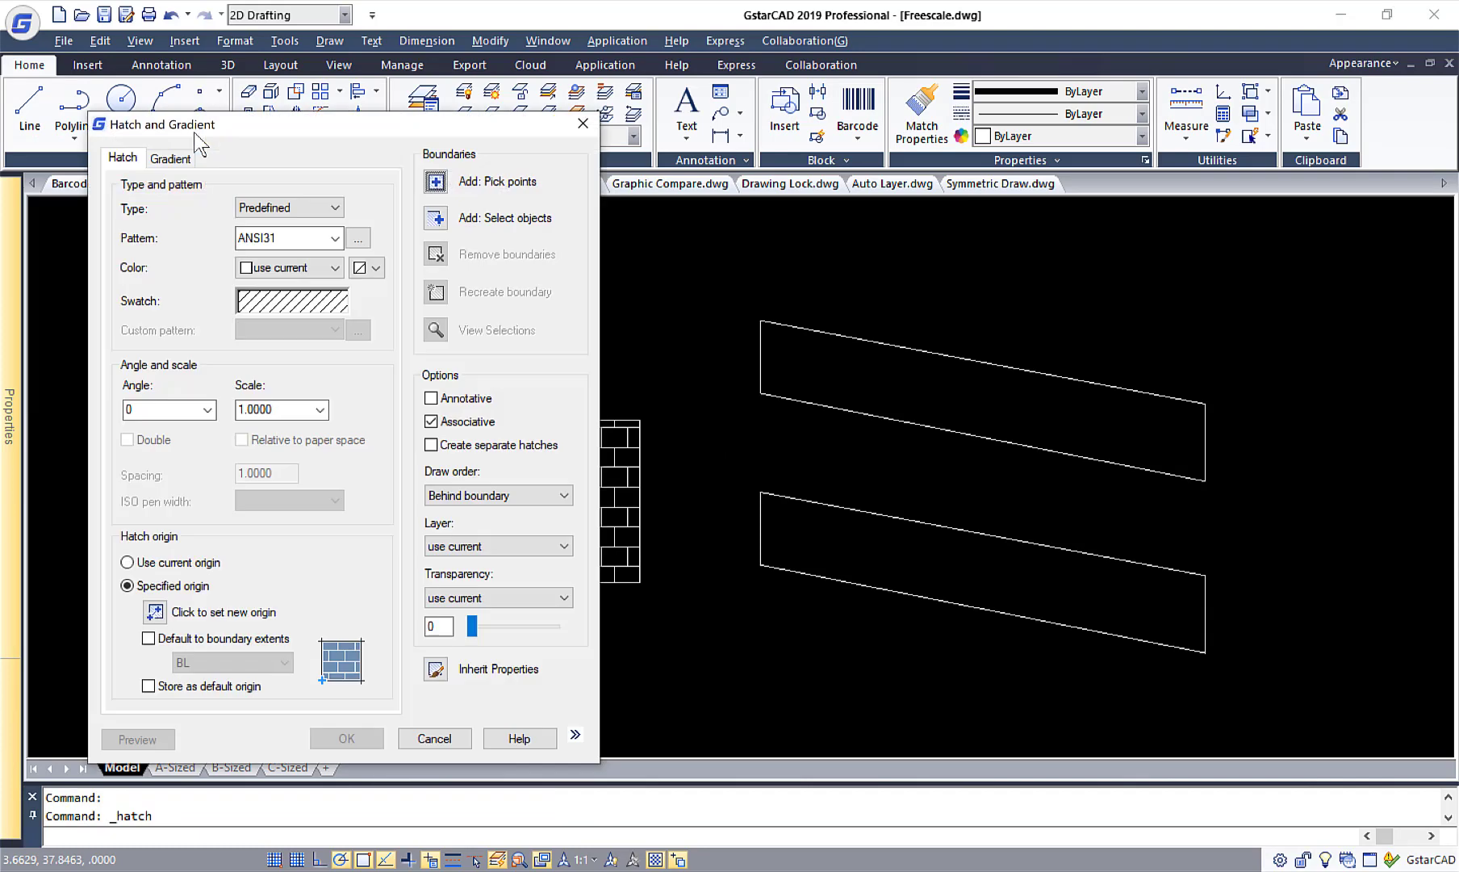
{"action": "left_click", "coordinate": [298, 307]}
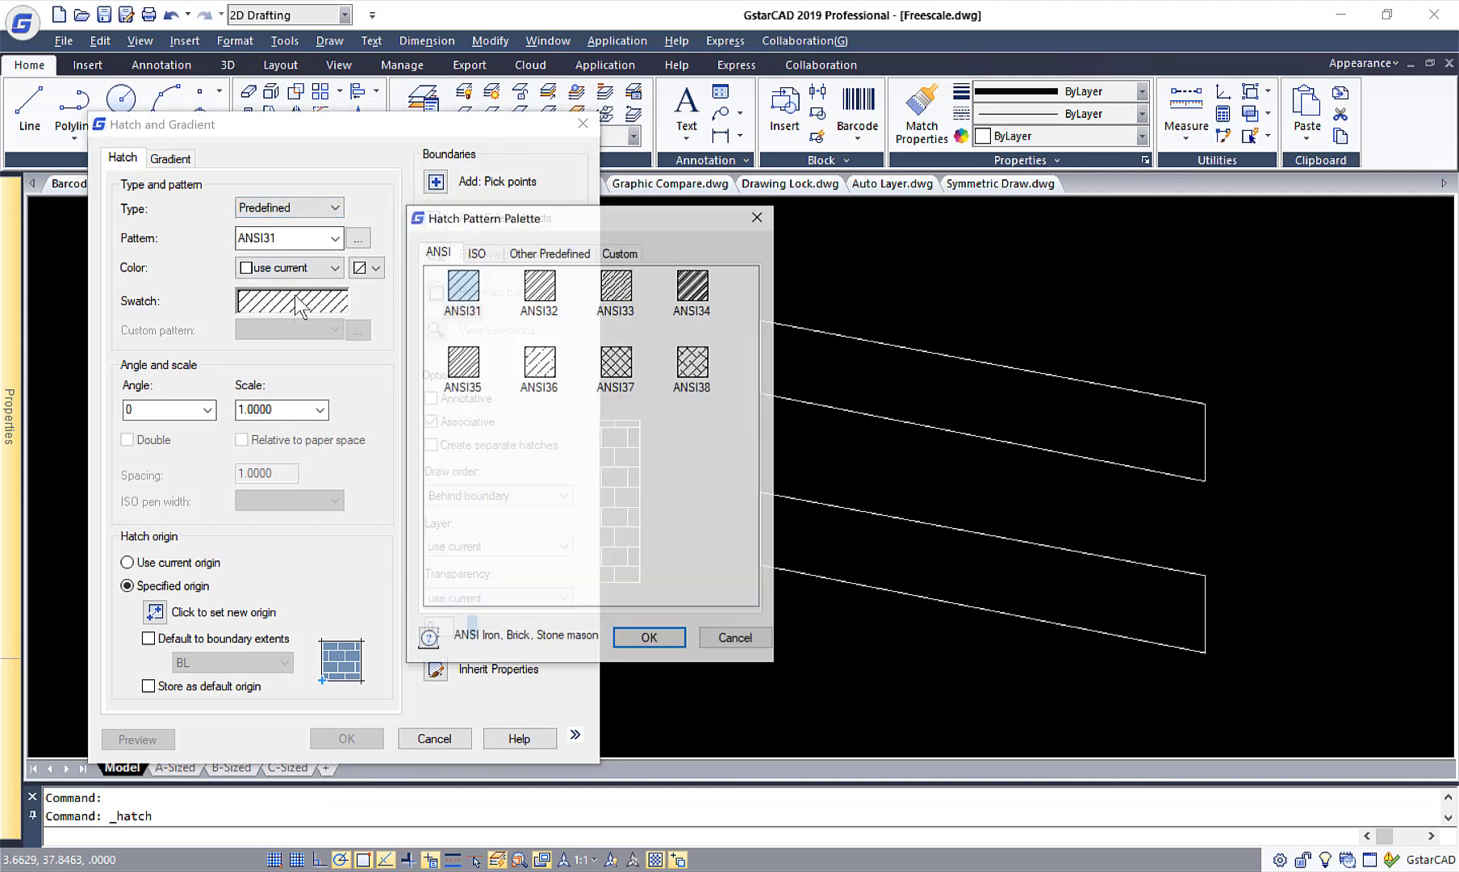
{"action": "left_click", "coordinate": [488, 255]}
{"action": "left_click", "coordinate": [565, 254]}
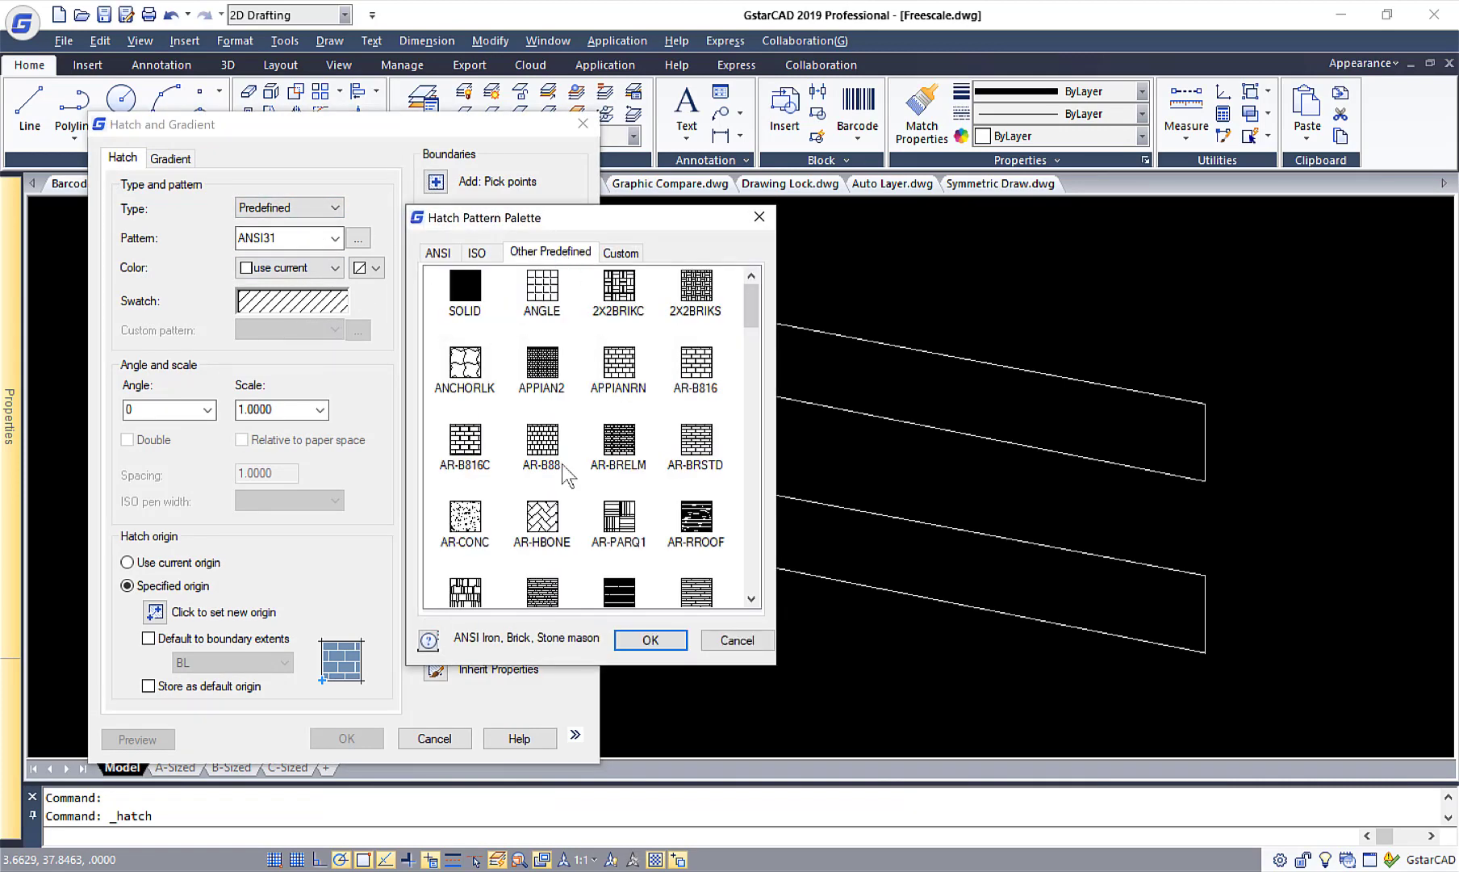
{"action": "left_click_drag", "start_coordinate": [758, 323], "coordinate": [754, 347]}
{"action": "left_click", "coordinate": [465, 507]}
{"action": "left_click", "coordinate": [651, 640]}
{"action": "double_click", "coordinate": [287, 410]}
{"action": "type", "text": "3"}
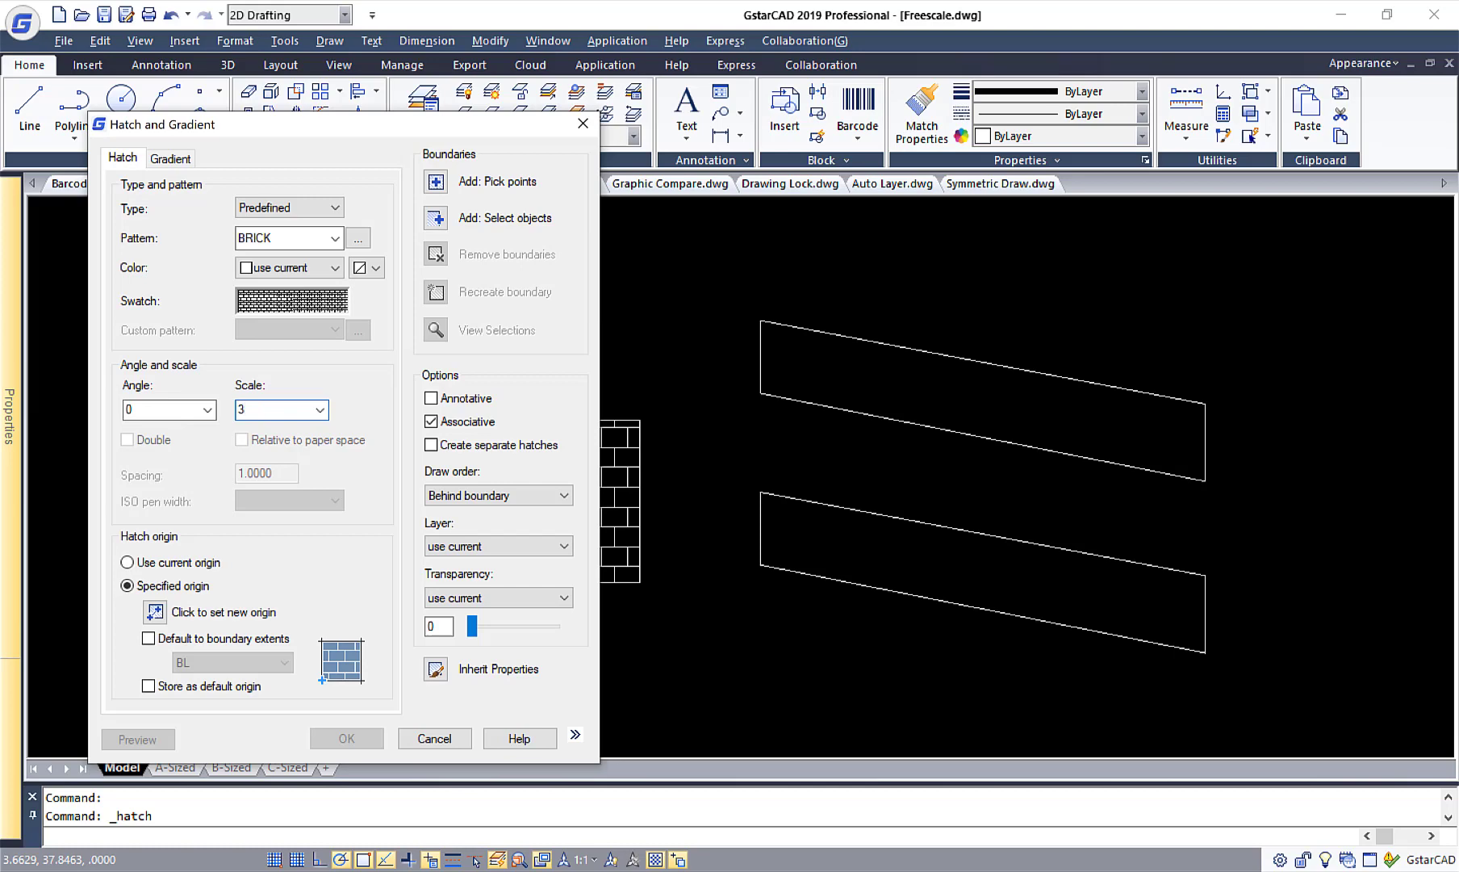
Apply the brick hatch inside the lower slanted parallelogram.
{"action": "left_click", "coordinate": [435, 181]}
{"action": "left_click", "coordinate": [873, 533]}
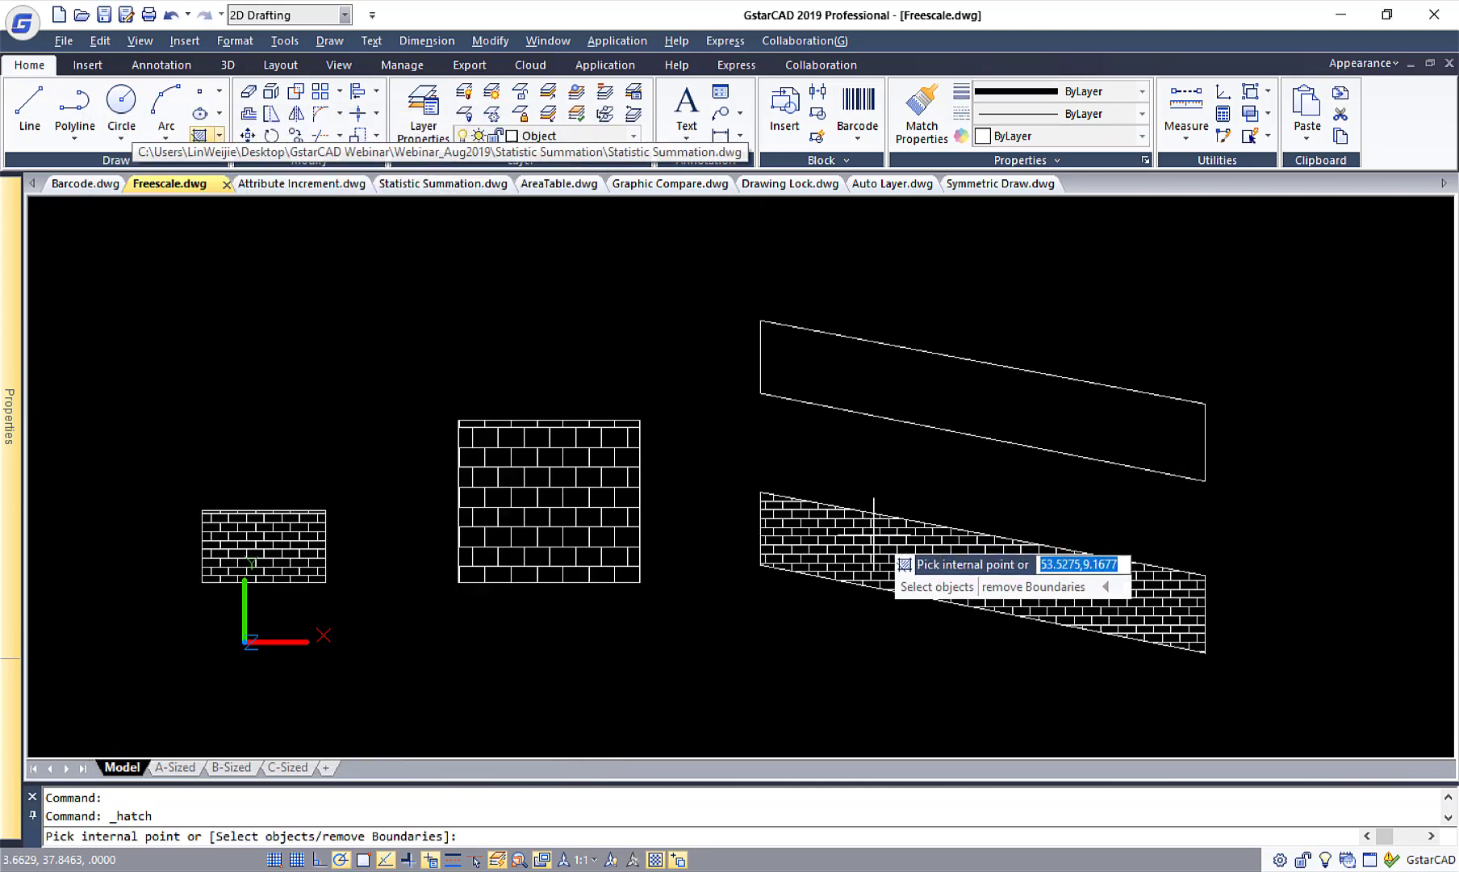
{"action": "right_click", "coordinate": [877, 564]}
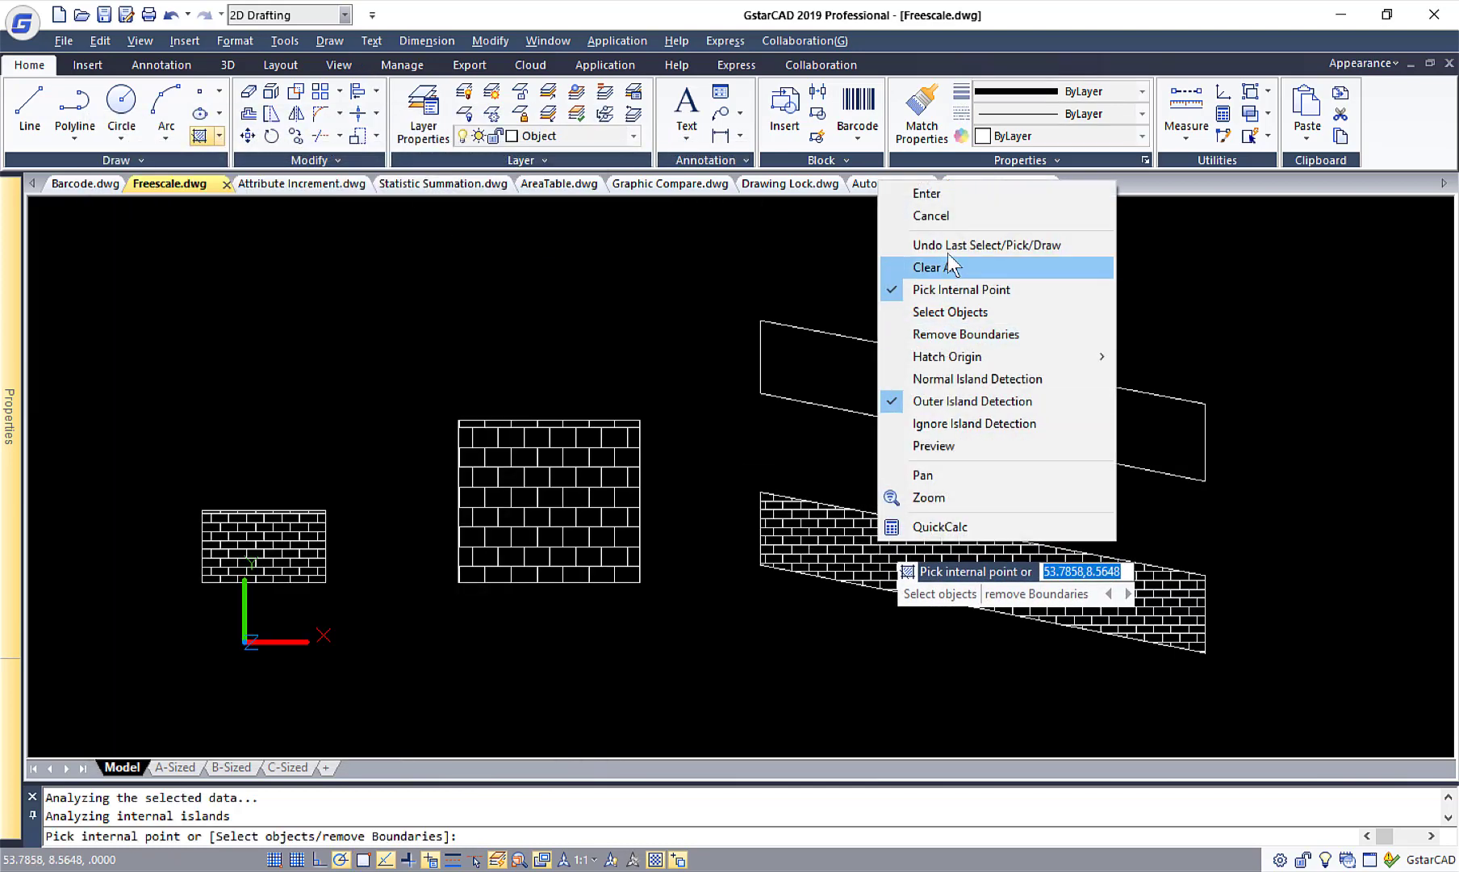
{"action": "left_click", "coordinate": [962, 197]}
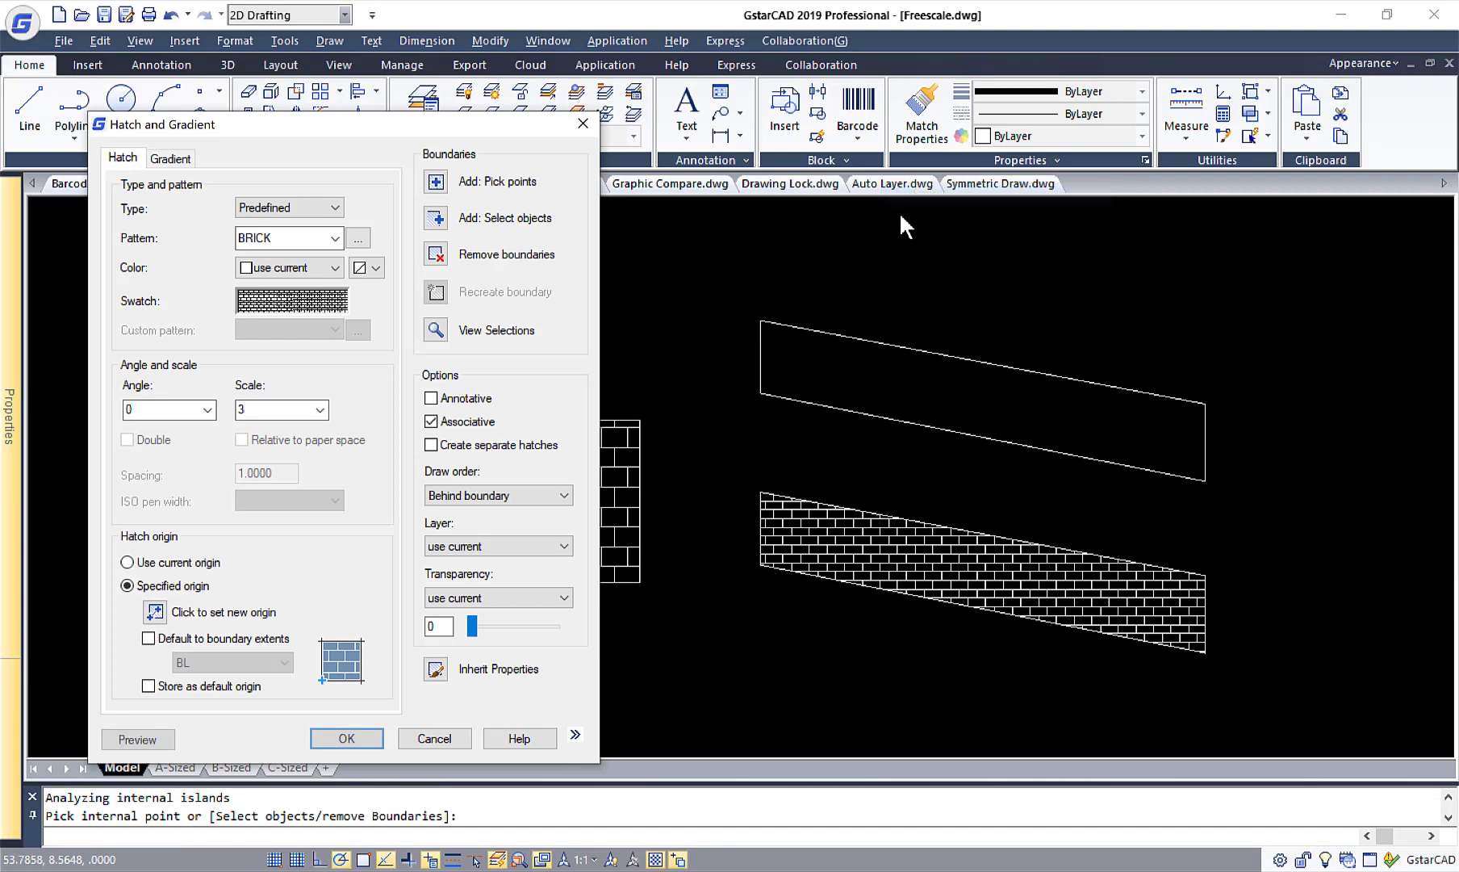
{"action": "left_click", "coordinate": [347, 738]}
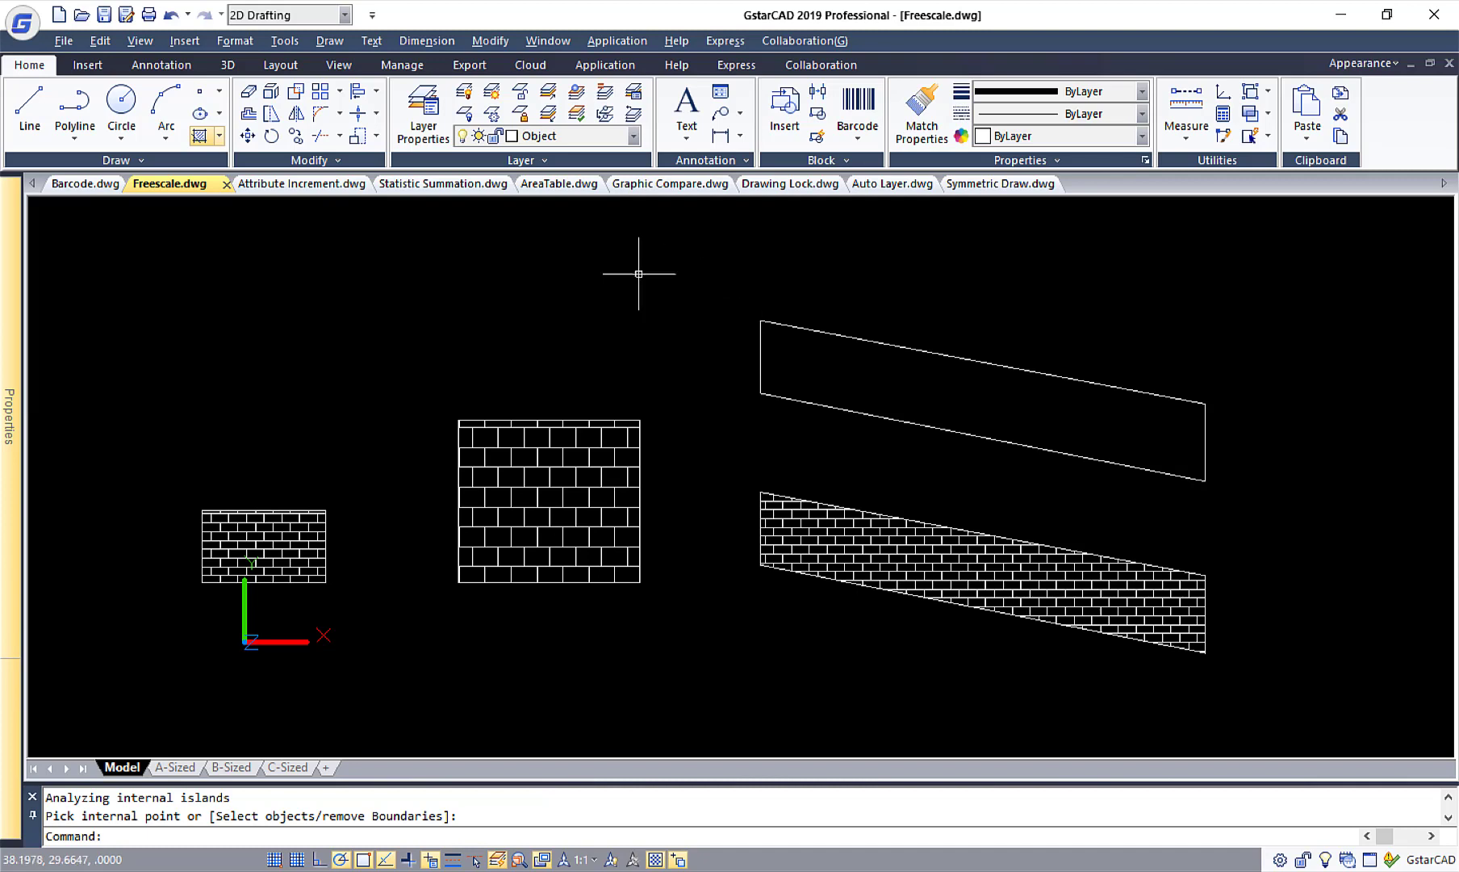
Start Free Scale on the whole small brick pattern with the FreeScale option, using its outer frame as the source reference frame.
{"action": "left_click", "coordinate": [376, 136]}
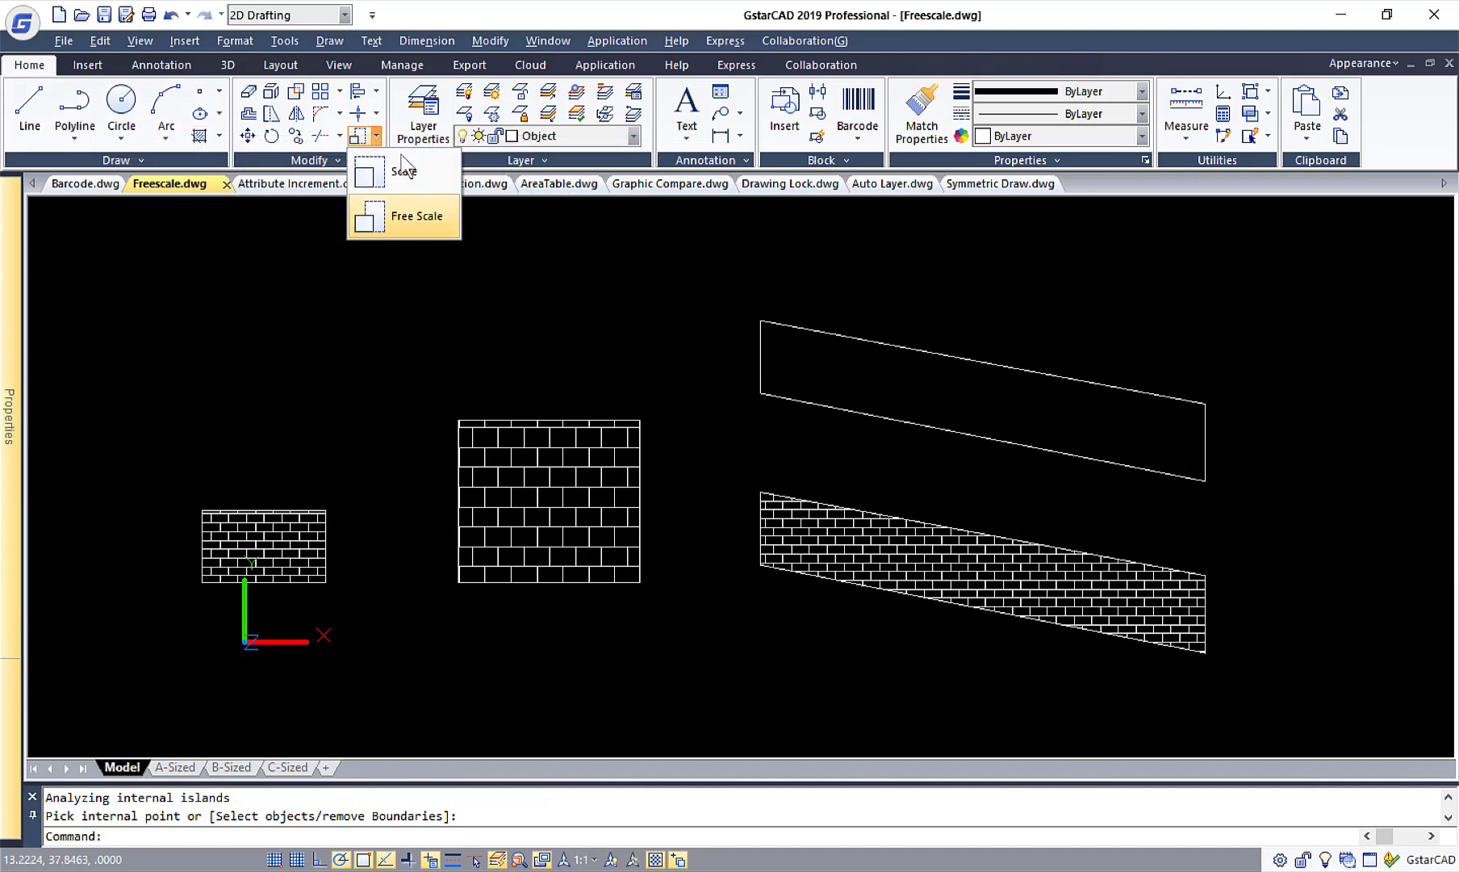
{"action": "left_click", "coordinate": [431, 215]}
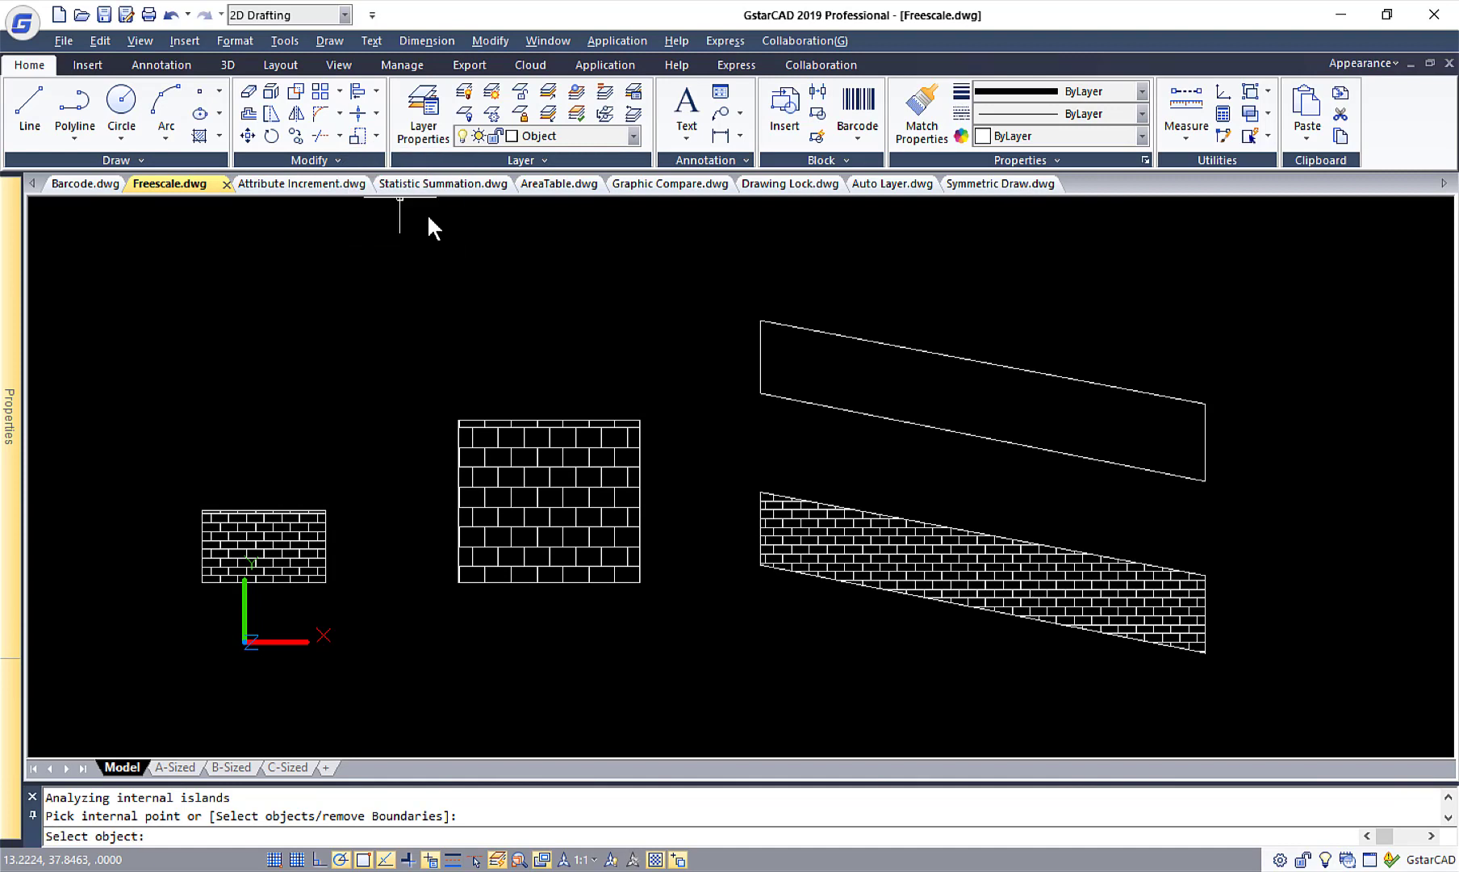
{"action": "left_click", "coordinate": [181, 486]}
{"action": "left_click", "coordinate": [348, 601]}
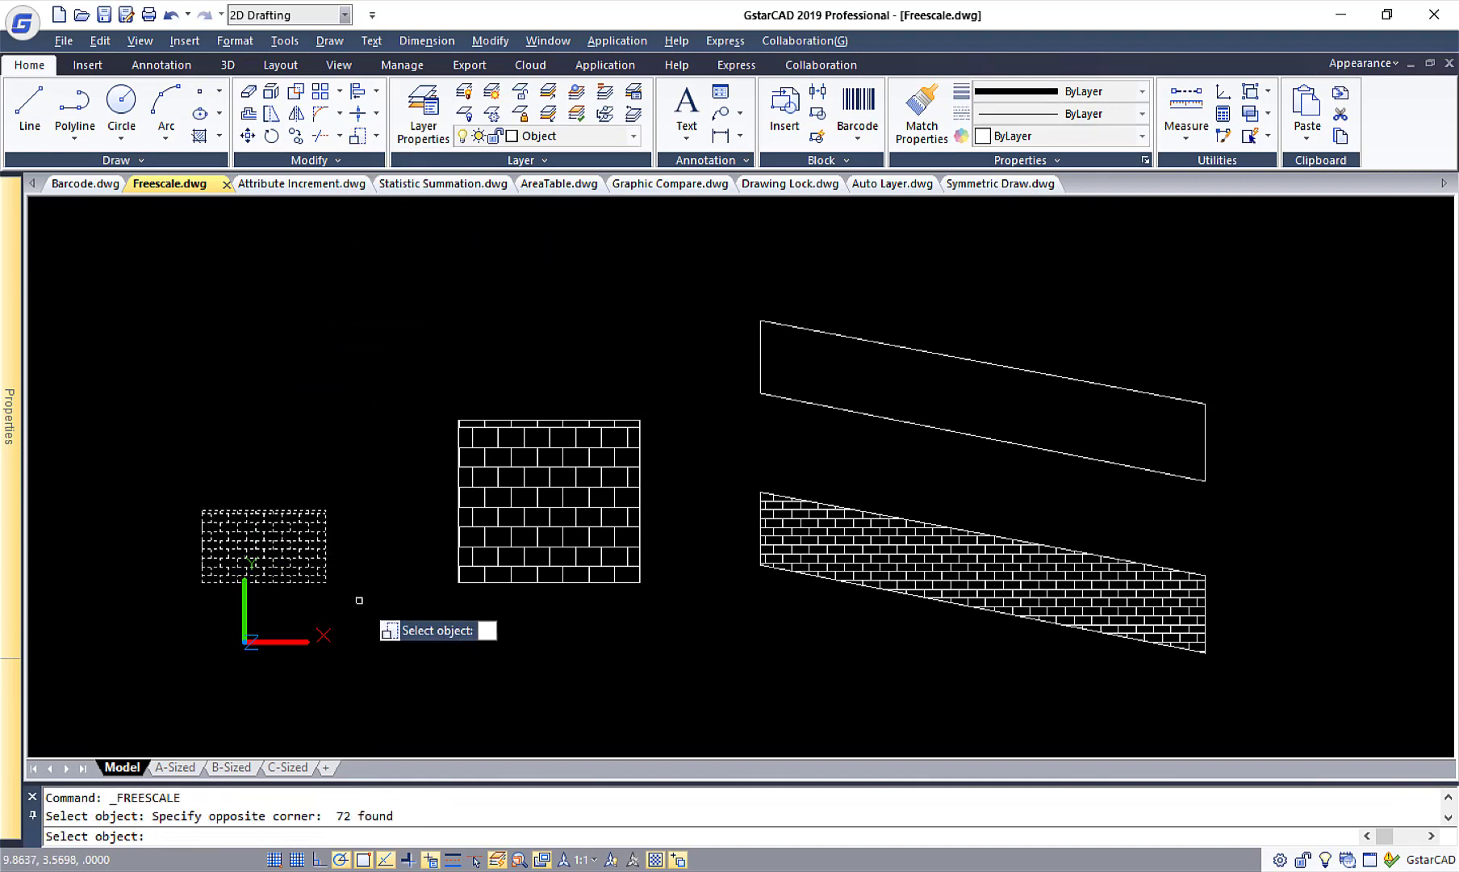
{"action": "key", "text": "Return"}
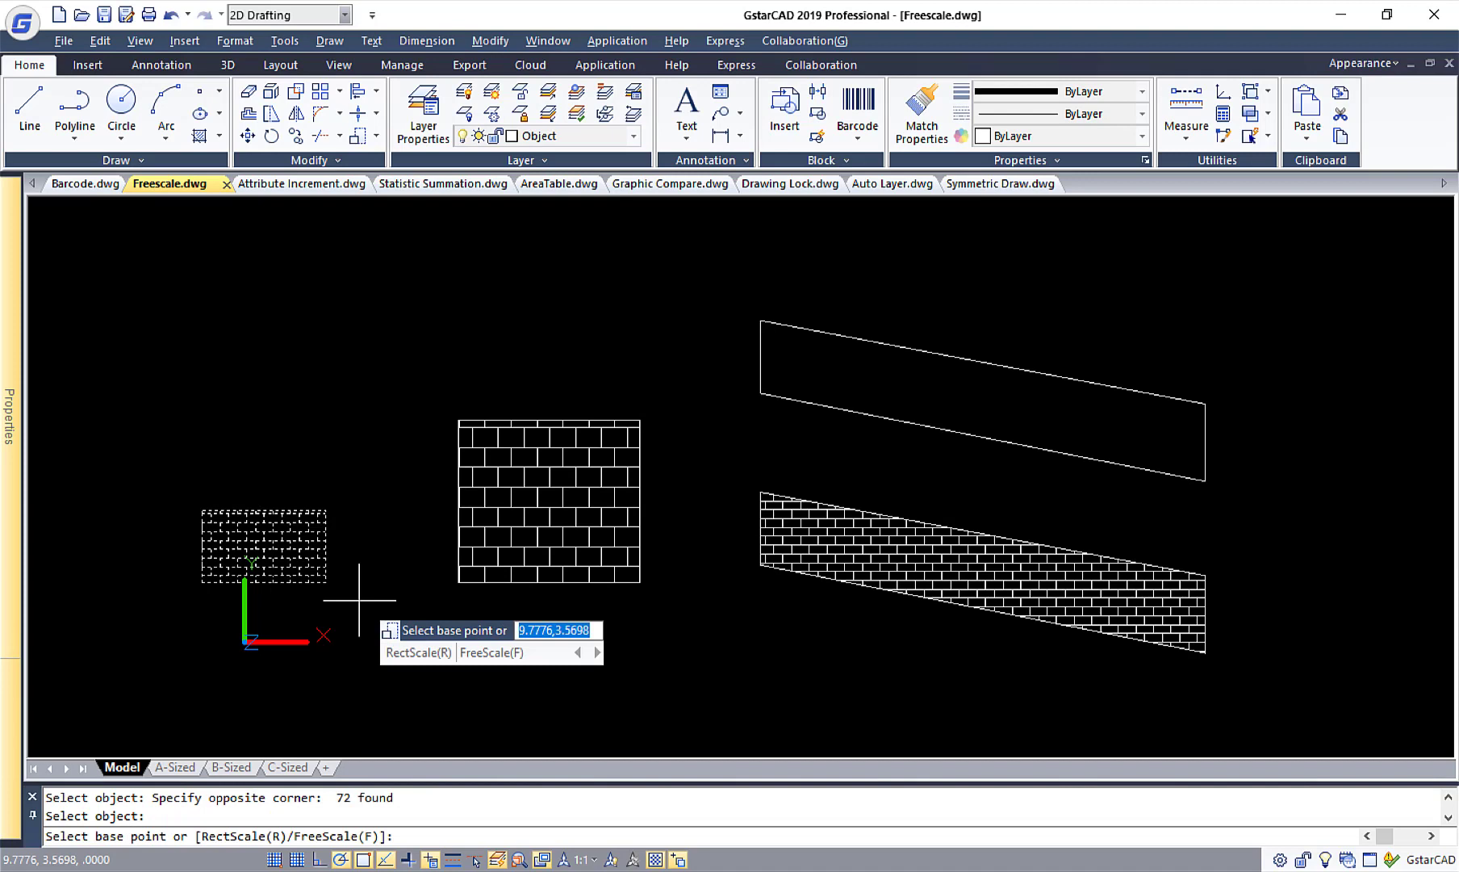
{"action": "type", "text": "f"}
{"action": "key", "text": "Return"}
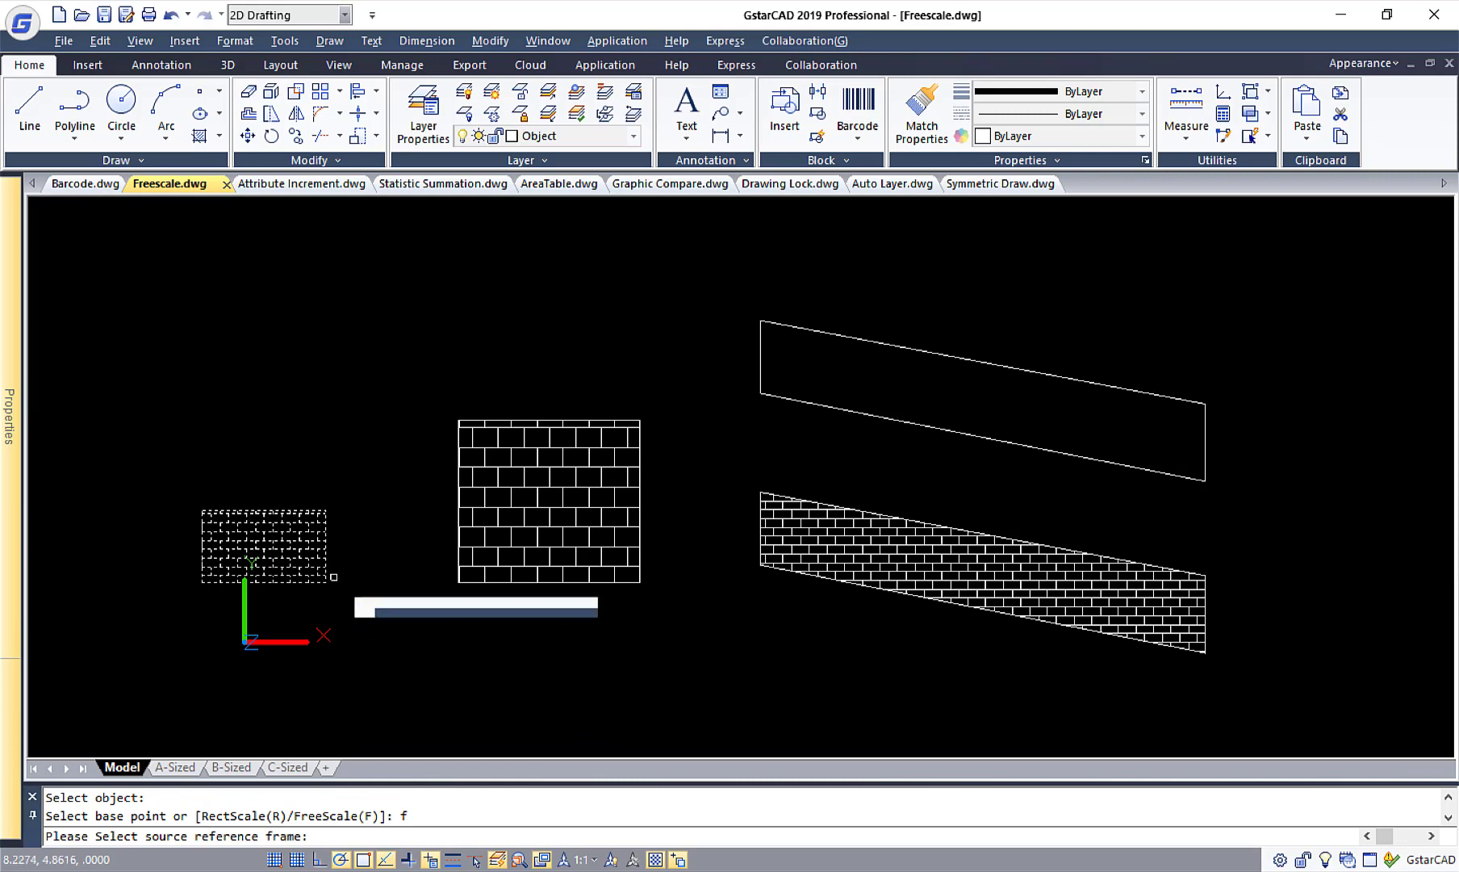
{"action": "scroll", "coordinate": [332, 568], "scroll_direction": "up", "scroll_amount": 8}
{"action": "scroll", "coordinate": [319, 559], "scroll_direction": "up", "scroll_amount": 3}
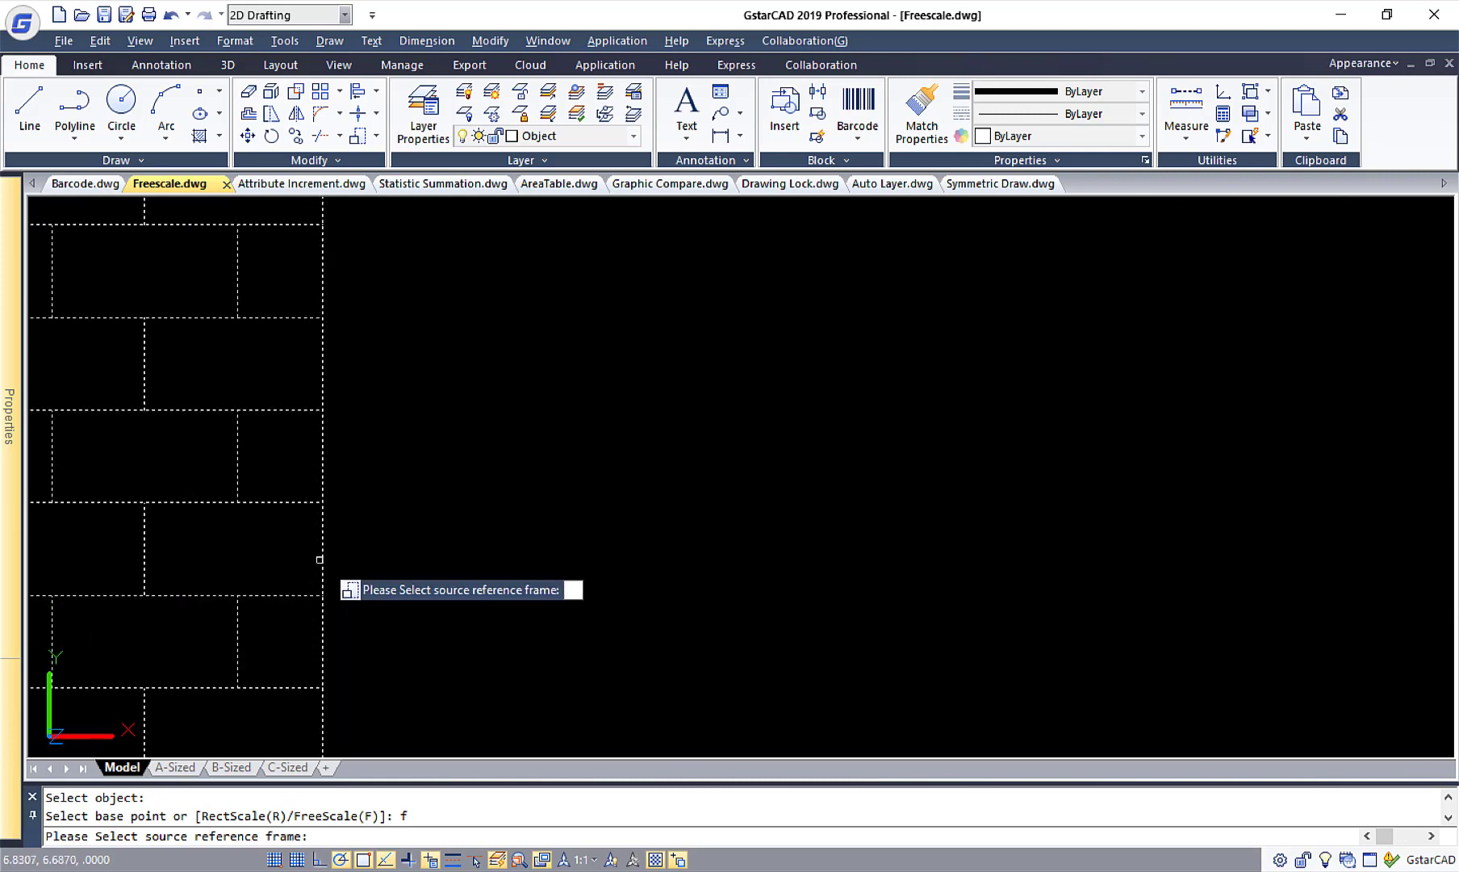
{"action": "left_click", "coordinate": [323, 476]}
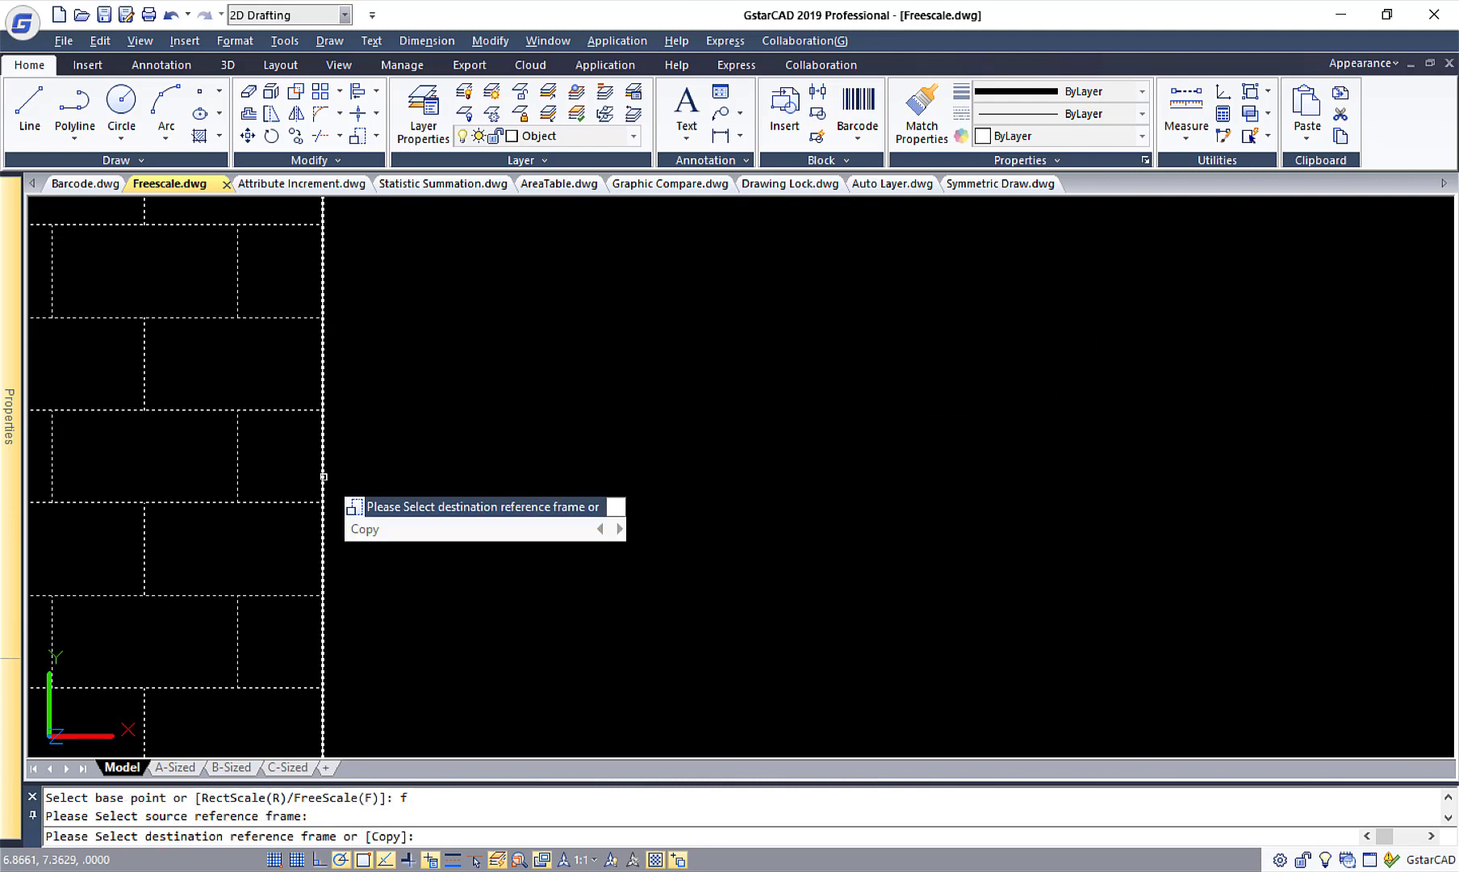
Fit a copy of the brick pattern to the upper empty parallelogram as the destination reference frame.
{"action": "type", "text": "c"}
{"action": "key", "text": "Return"}
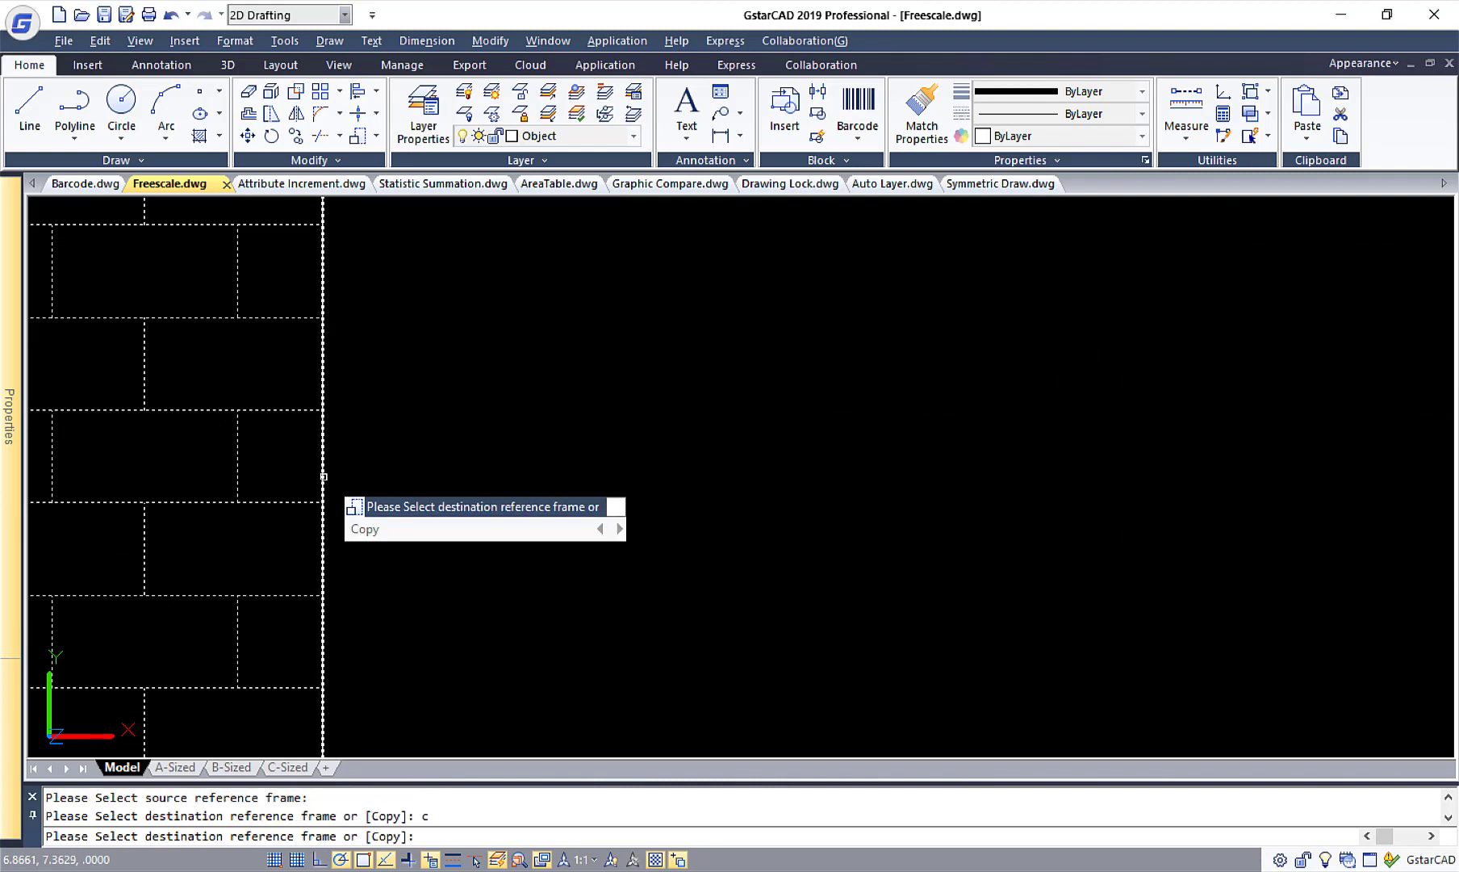
{"action": "scroll", "coordinate": [498, 423], "scroll_direction": "down", "scroll_amount": 8}
{"action": "mouse_move", "coordinate": [1013, 332]}
{"action": "middle_mouse_down"}
{"action": "mouse_move", "coordinate": [856, 414]}
{"action": "mouse_move", "coordinate": [449, 498]}
{"action": "mouse_move", "coordinate": [233, 497]}
{"action": "middle_mouse_up"}
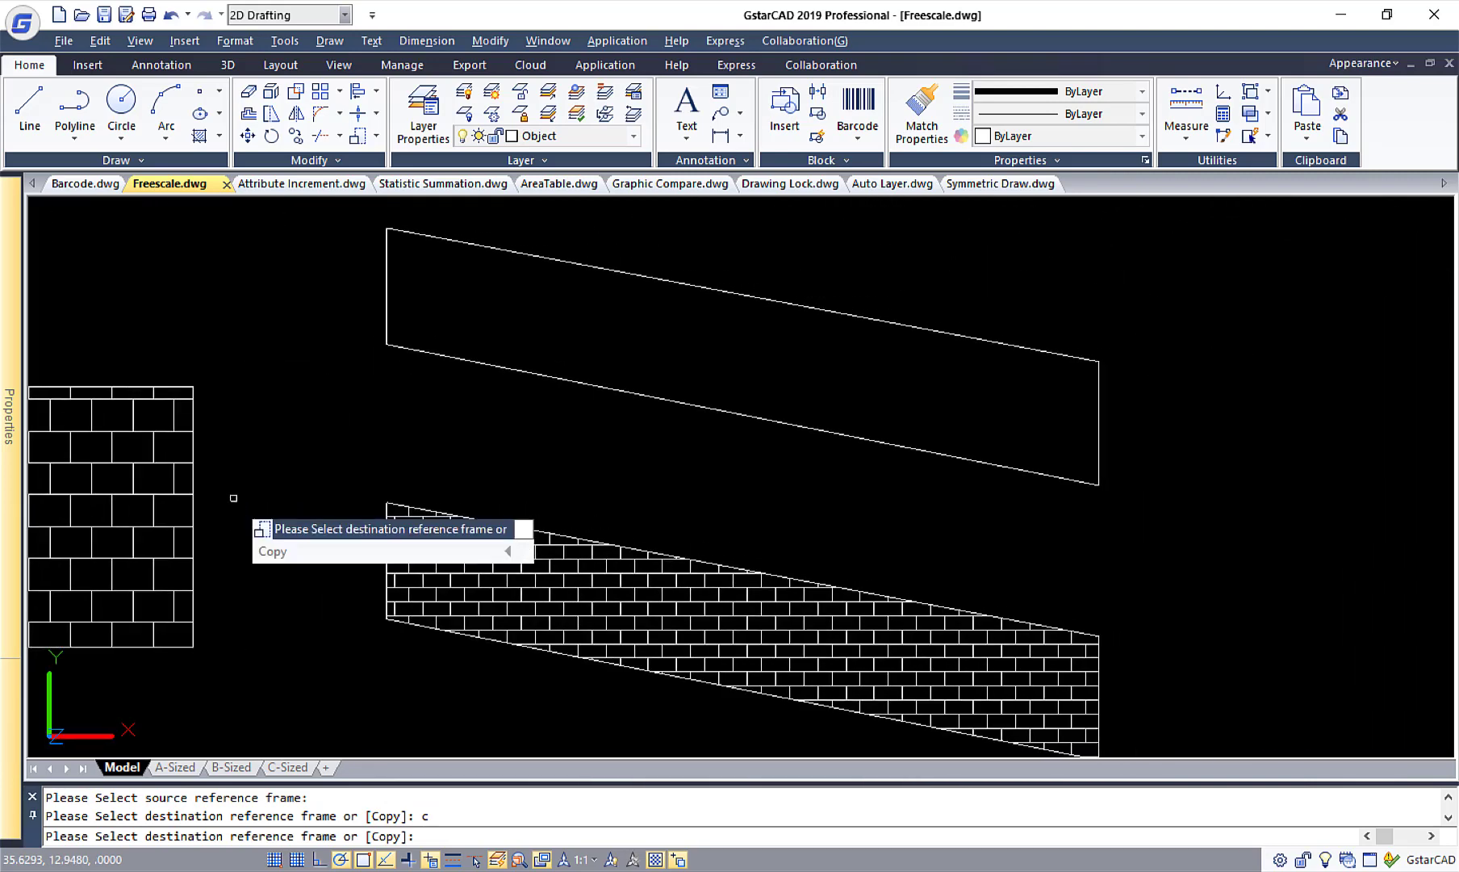
{"action": "left_click", "coordinate": [585, 382]}
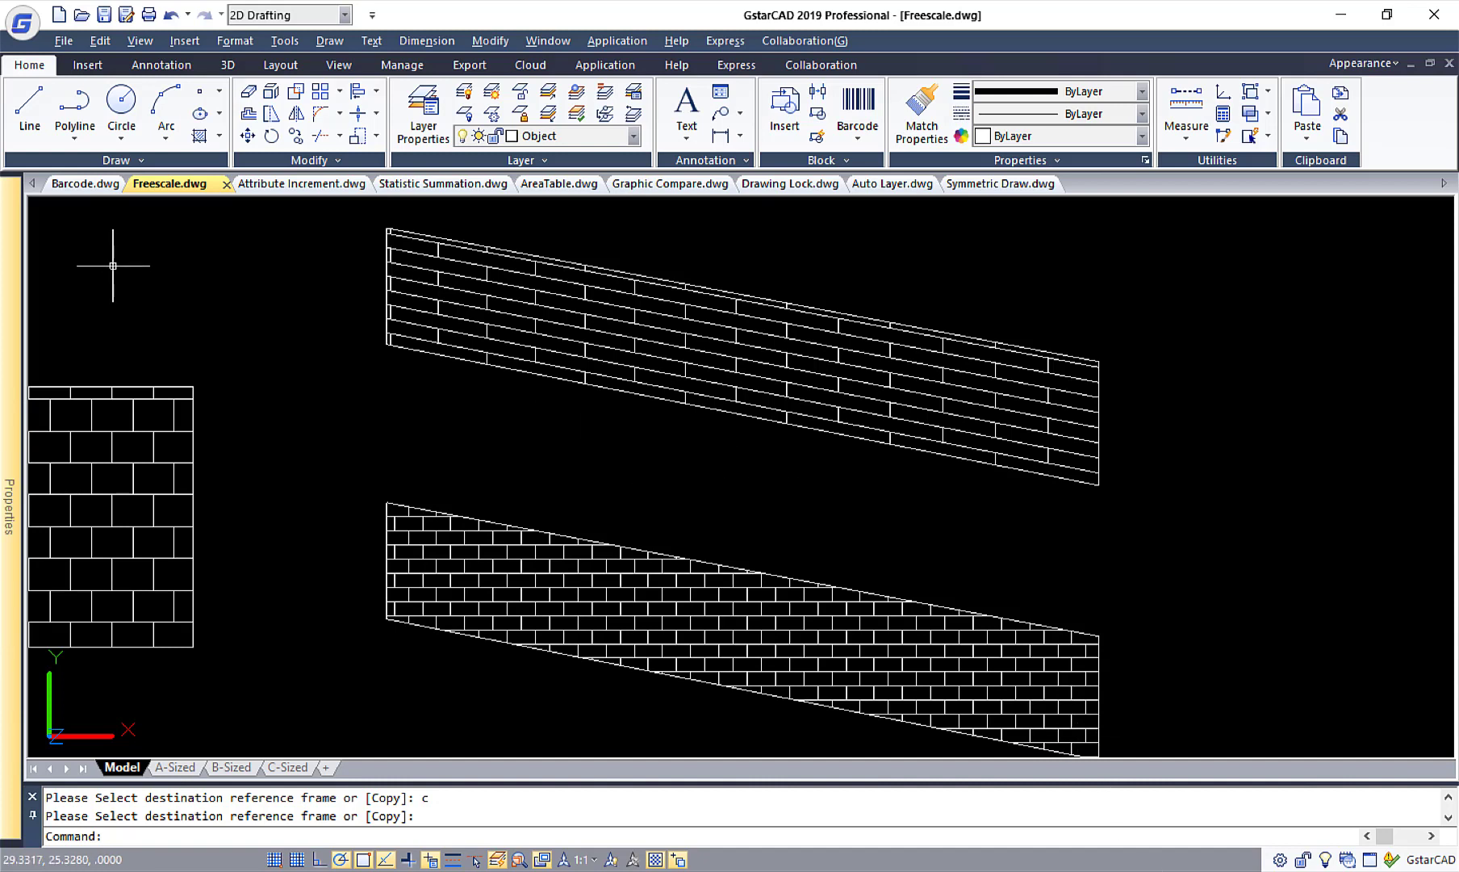
Switch to the Attribute Increment.dwg drawing and set the TAG_BLOCK value of the second circular tag from the top to B.
{"action": "left_click", "coordinate": [91, 68]}
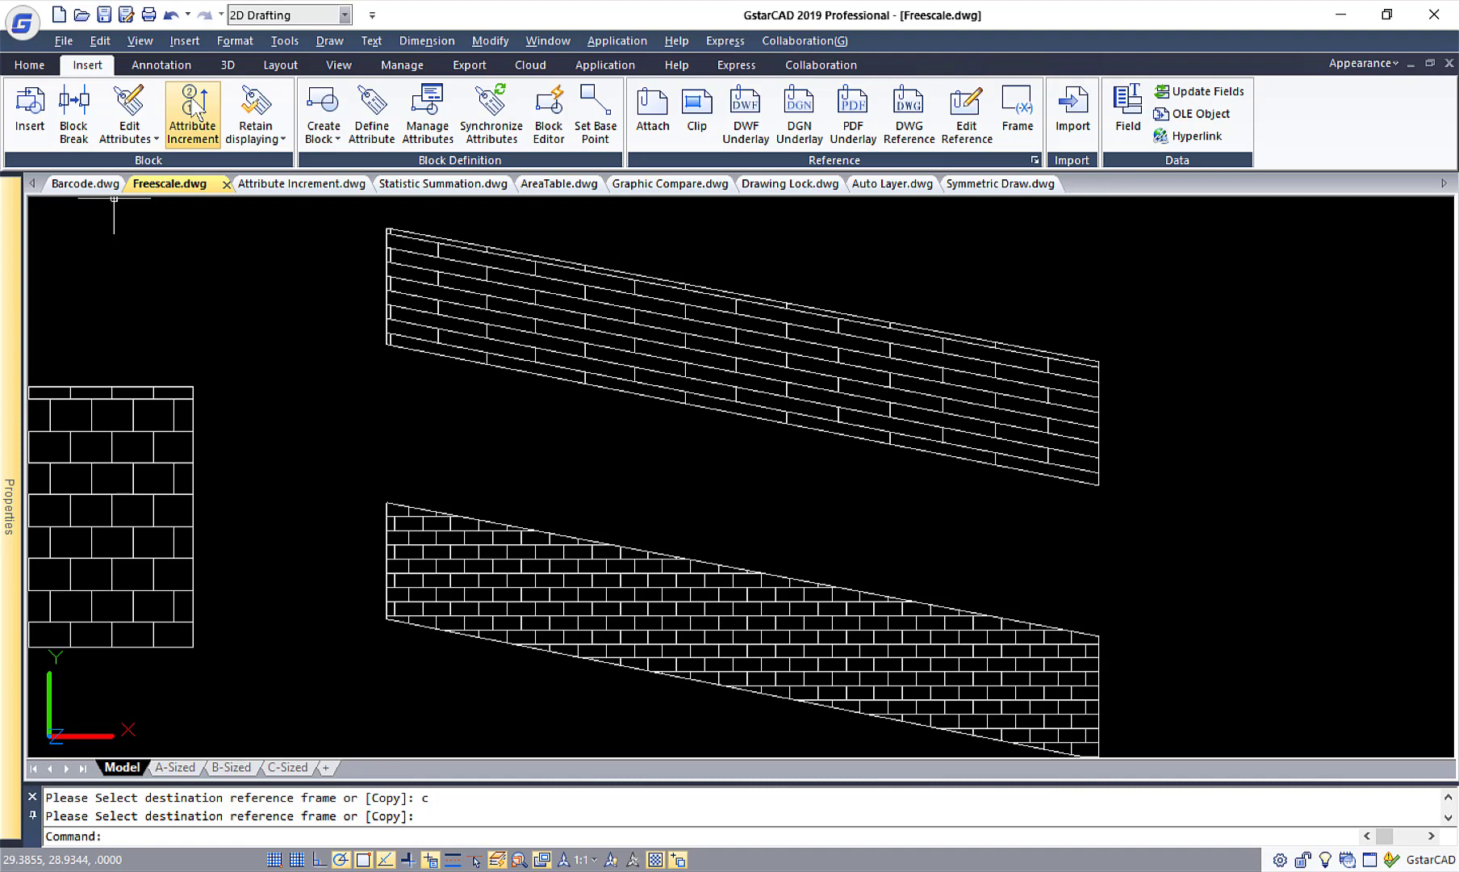
{"action": "left_click", "coordinate": [274, 186]}
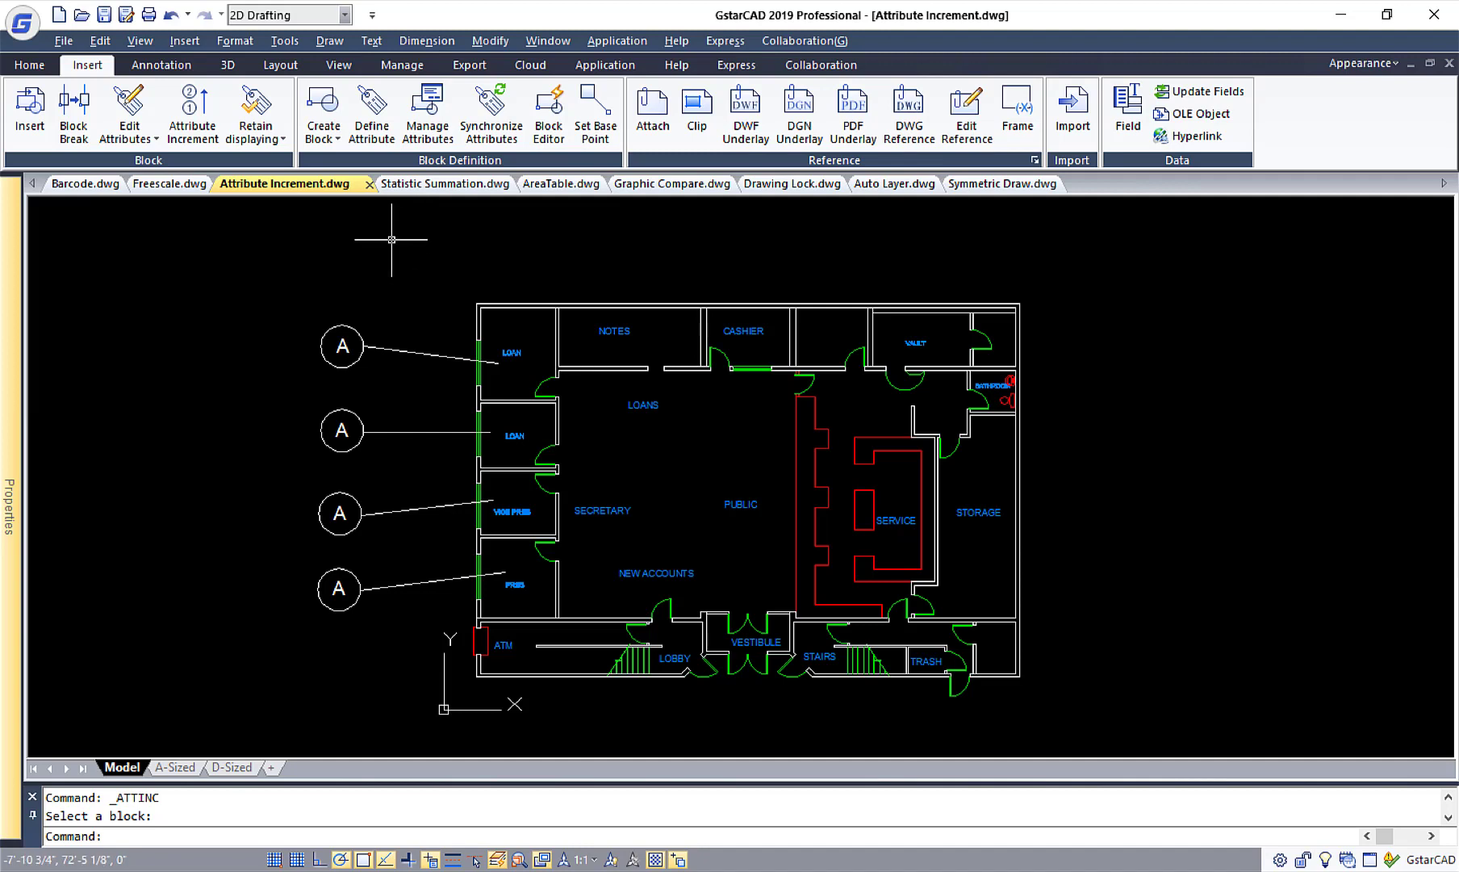
{"action": "double_click", "coordinate": [358, 418]}
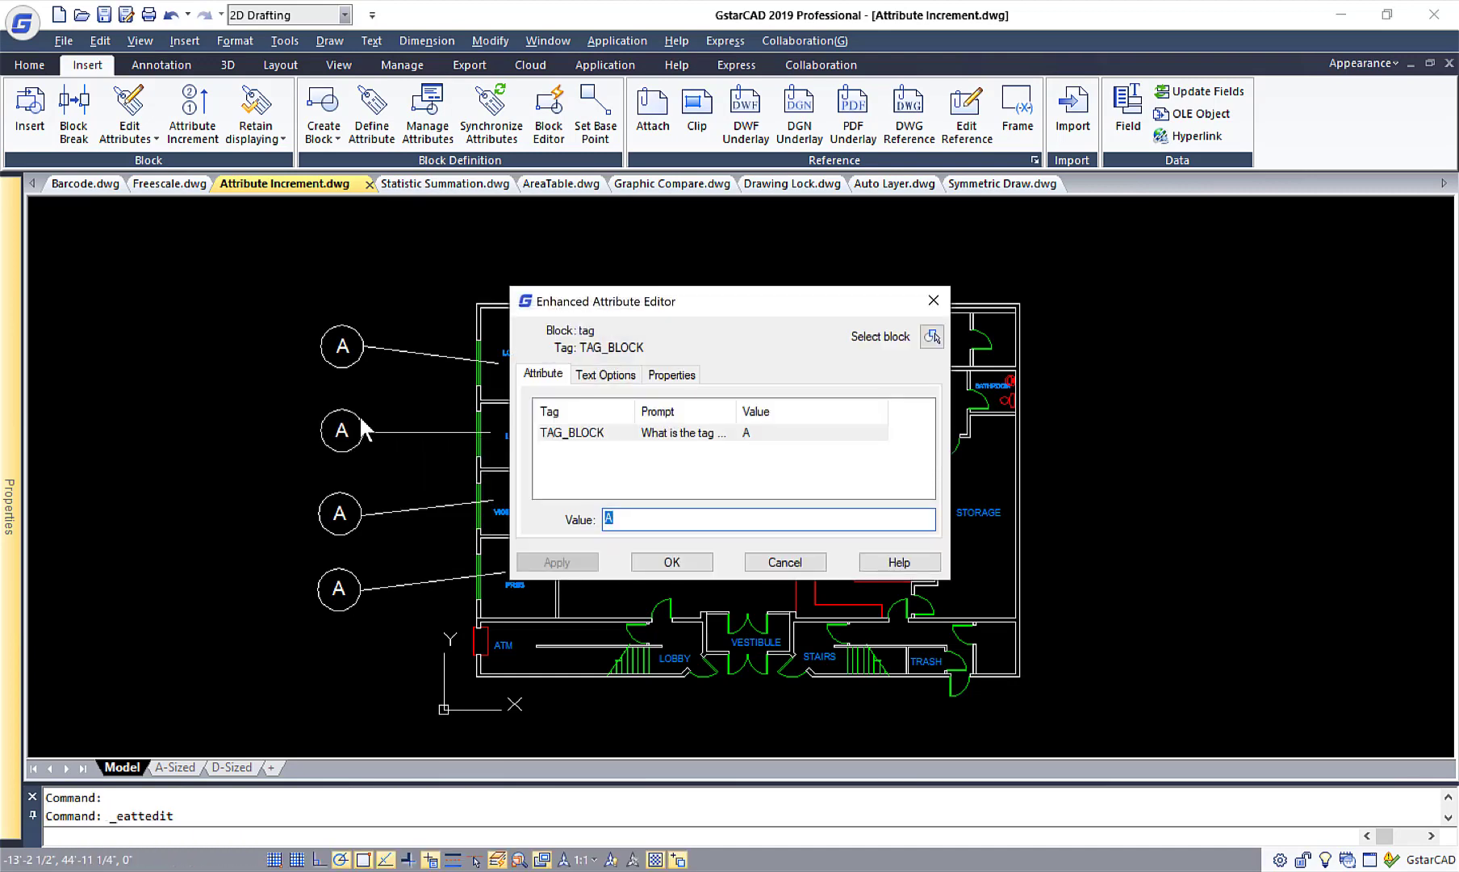
{"action": "type", "text": "B"}
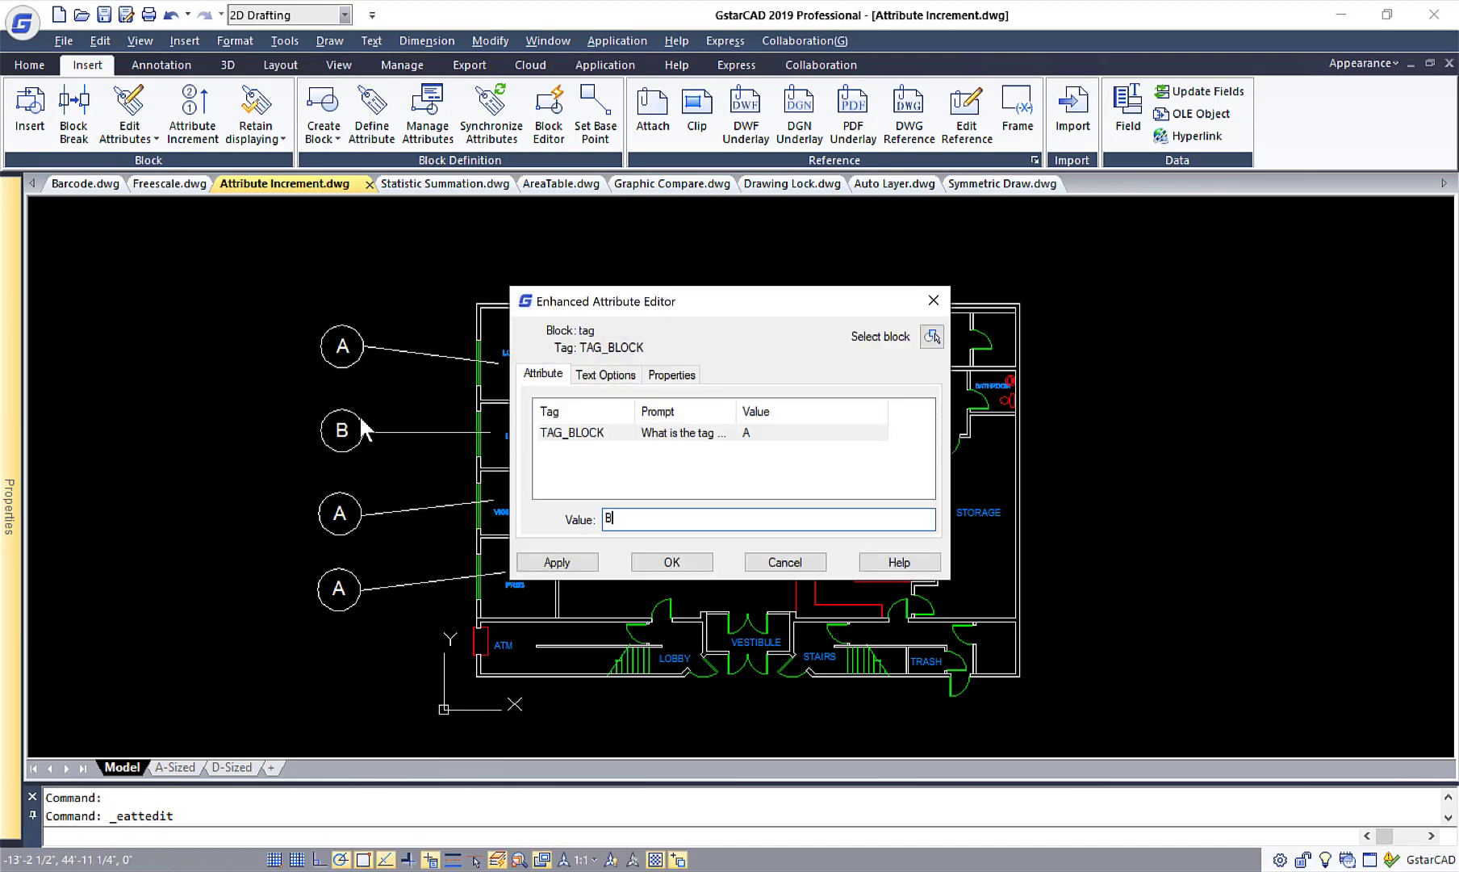
{"action": "left_click", "coordinate": [671, 562]}
Set the TAG_BLOCK value of the third circular tag from the top to C.
{"action": "double_click", "coordinate": [338, 513]}
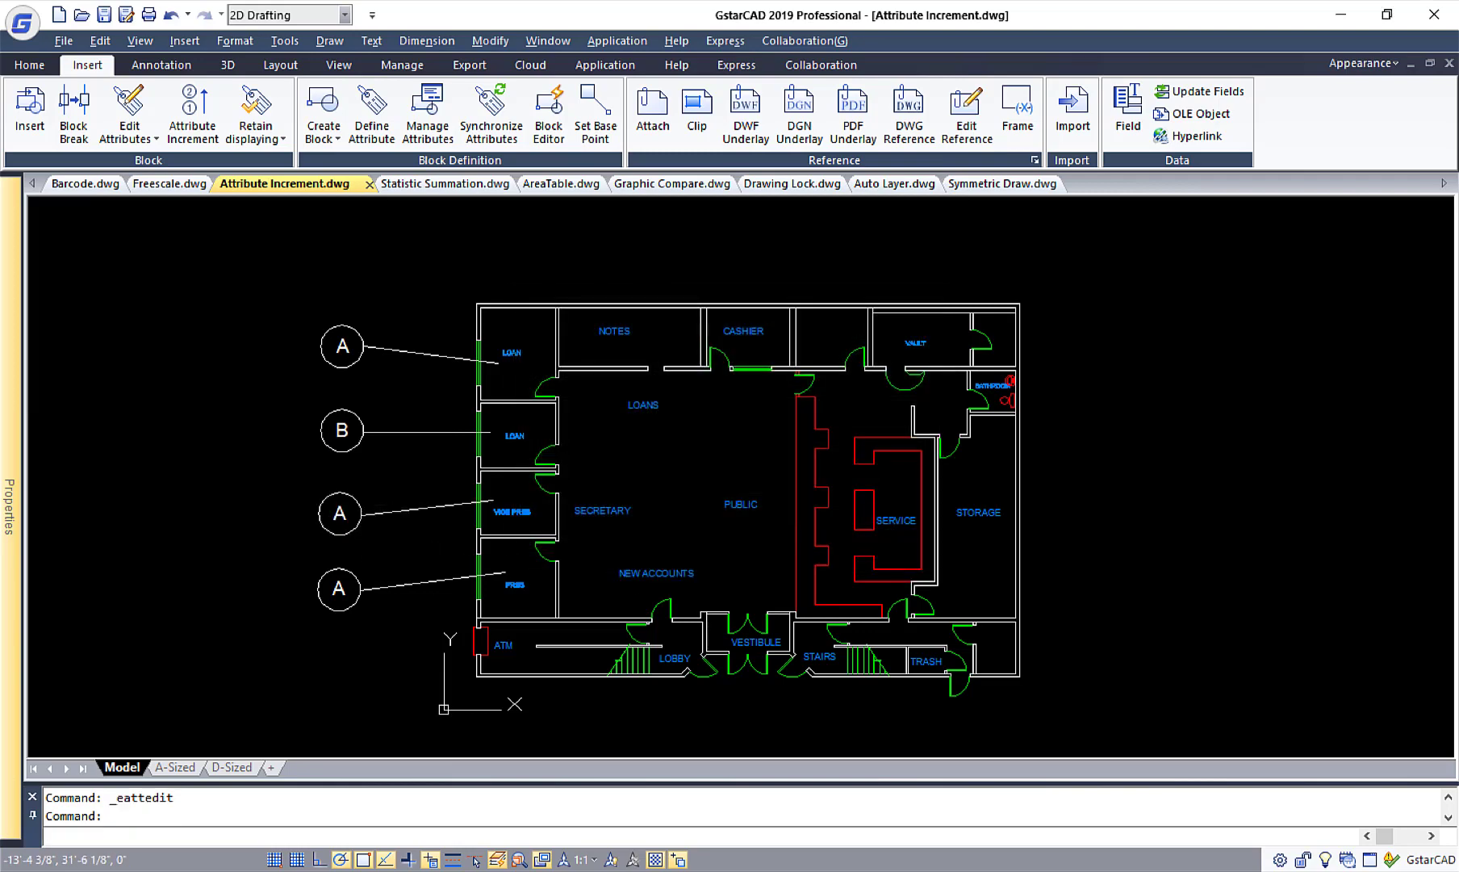
{"action": "type", "text": "C"}
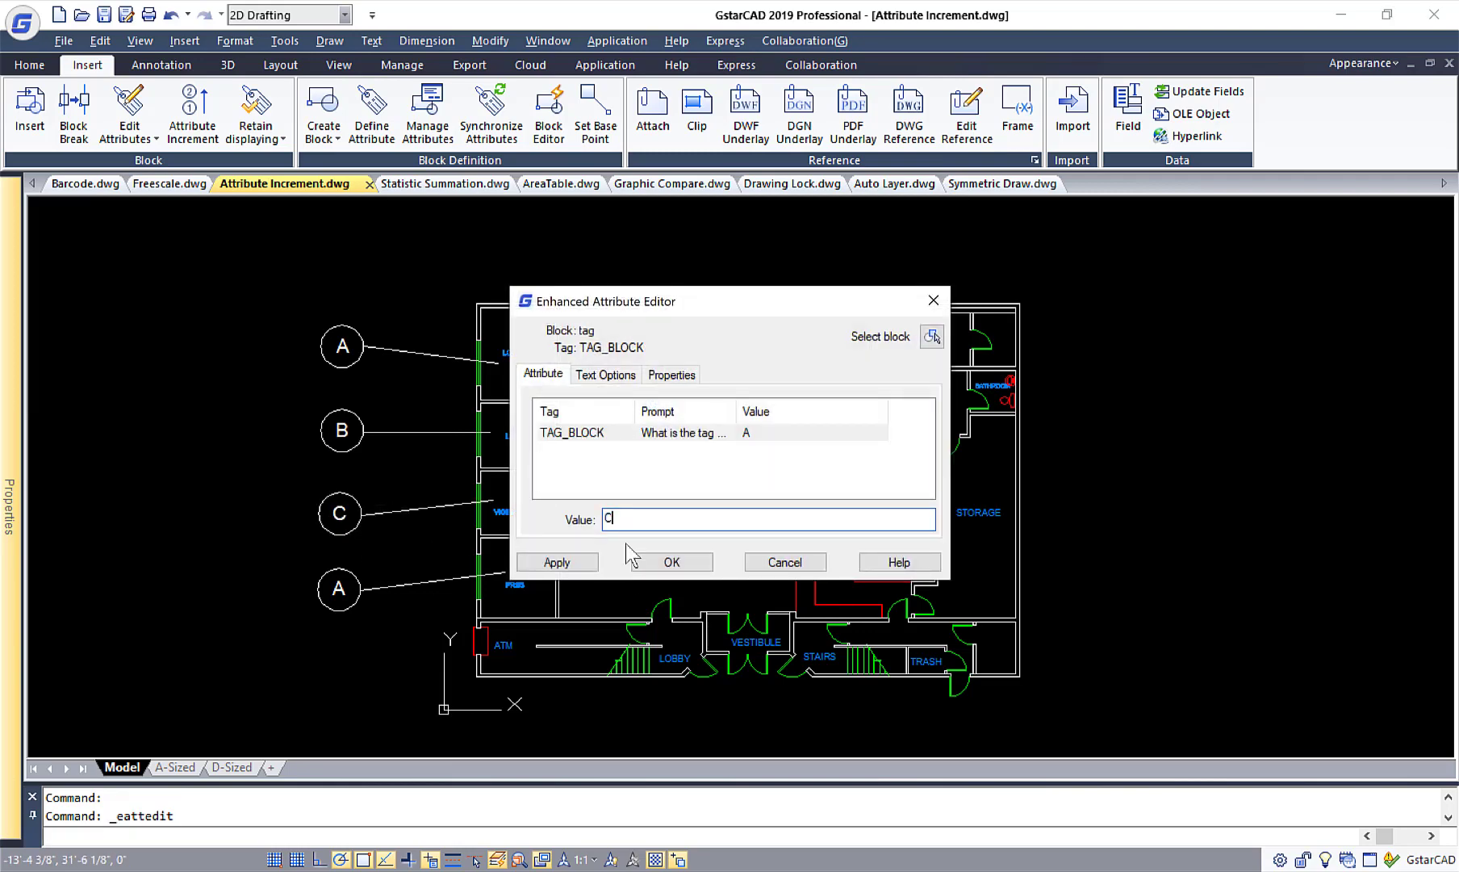
{"action": "left_click", "coordinate": [671, 561]}
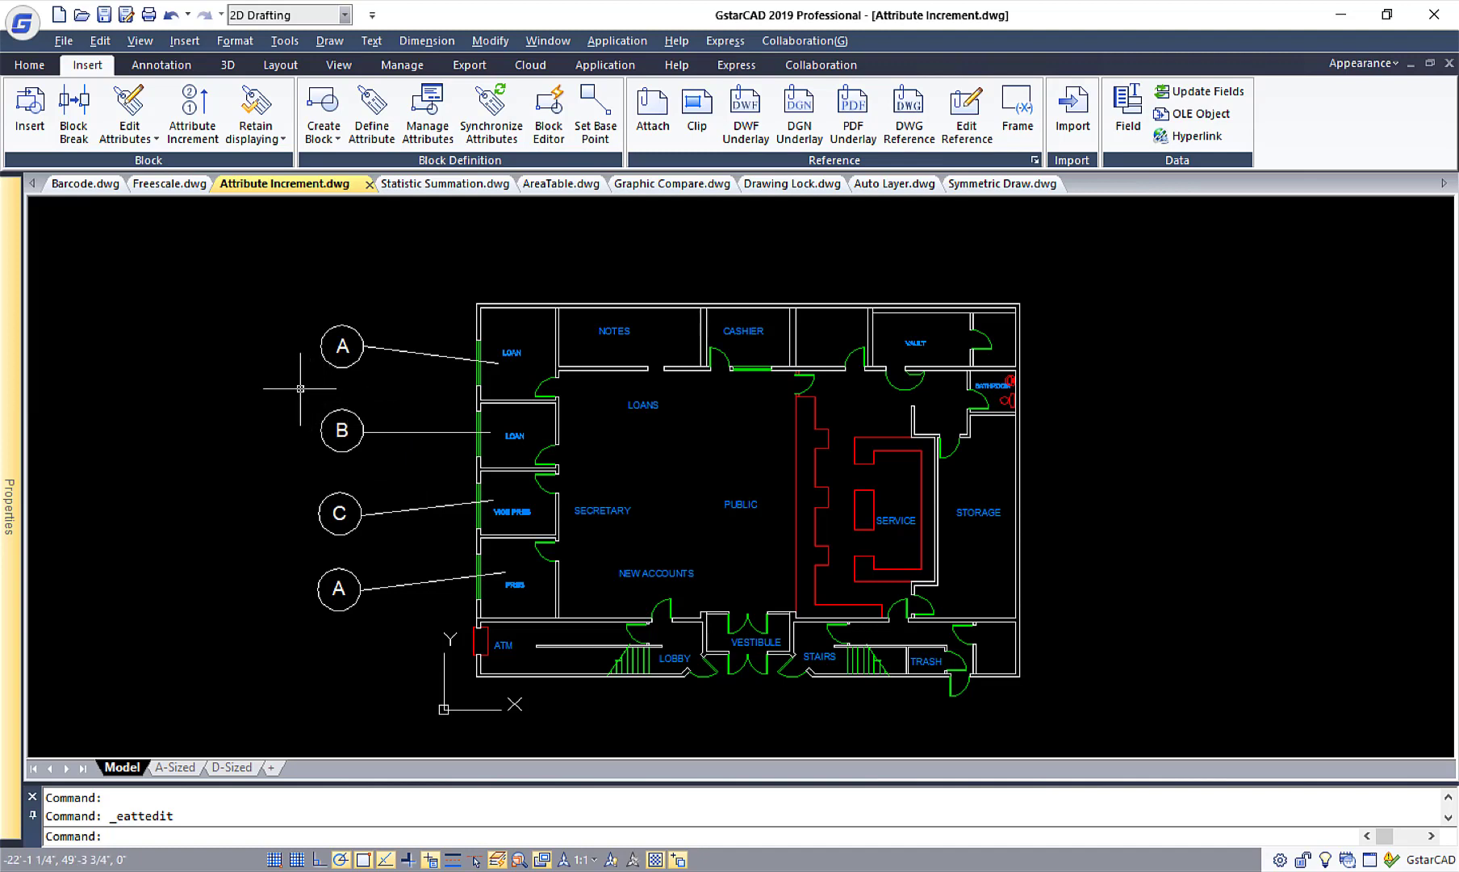
Undo the manual tag edits and number all four circular tags with Attribute Increment, using the top tag as sample and an increment of 1.
{"action": "key", "text": "ctrl+z"}
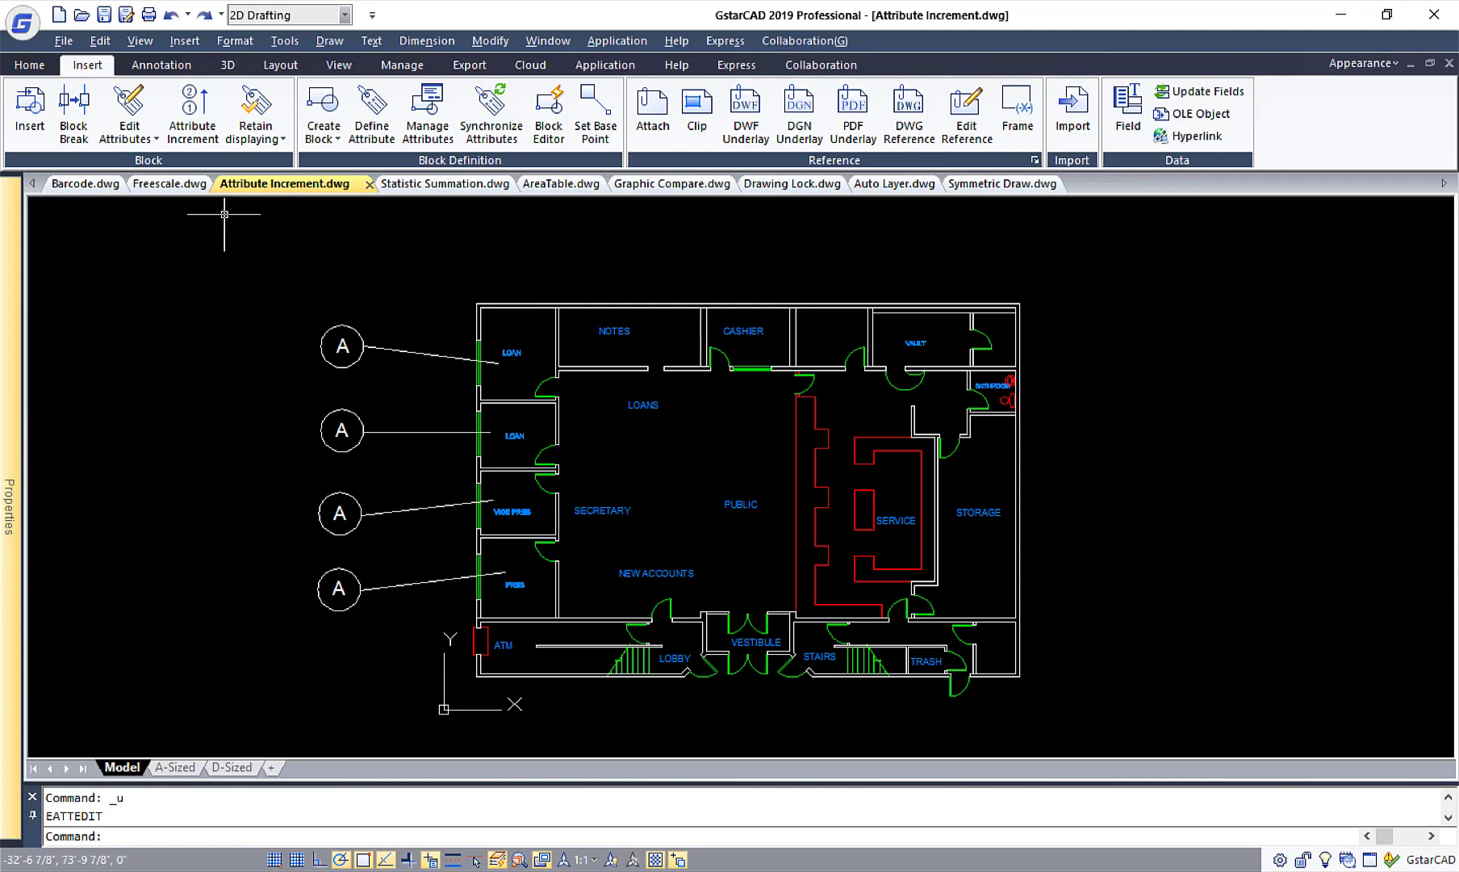
{"action": "left_click", "coordinate": [195, 134]}
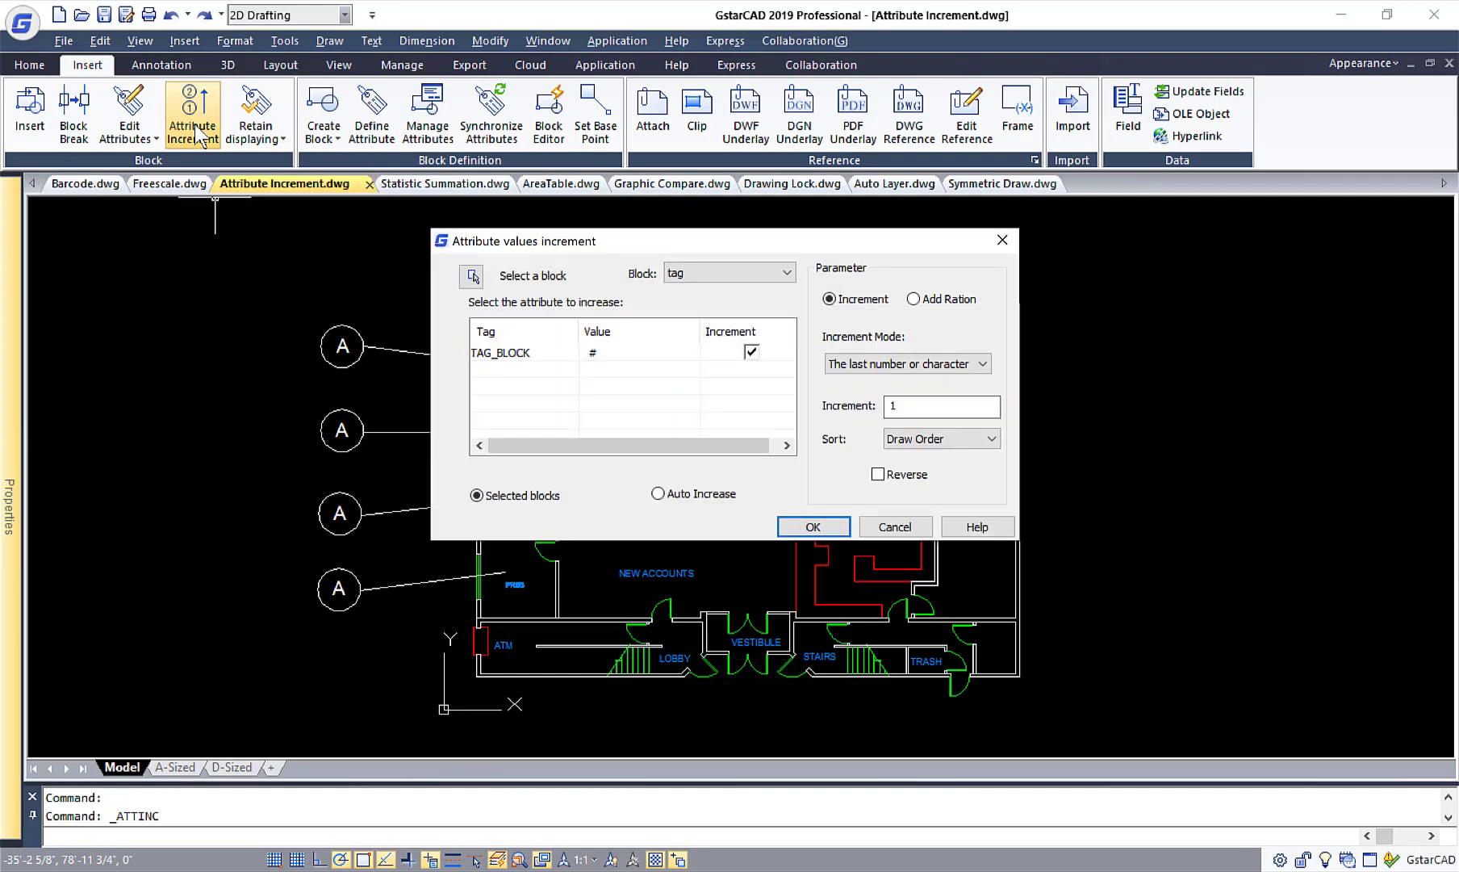
{"action": "left_click", "coordinate": [472, 275]}
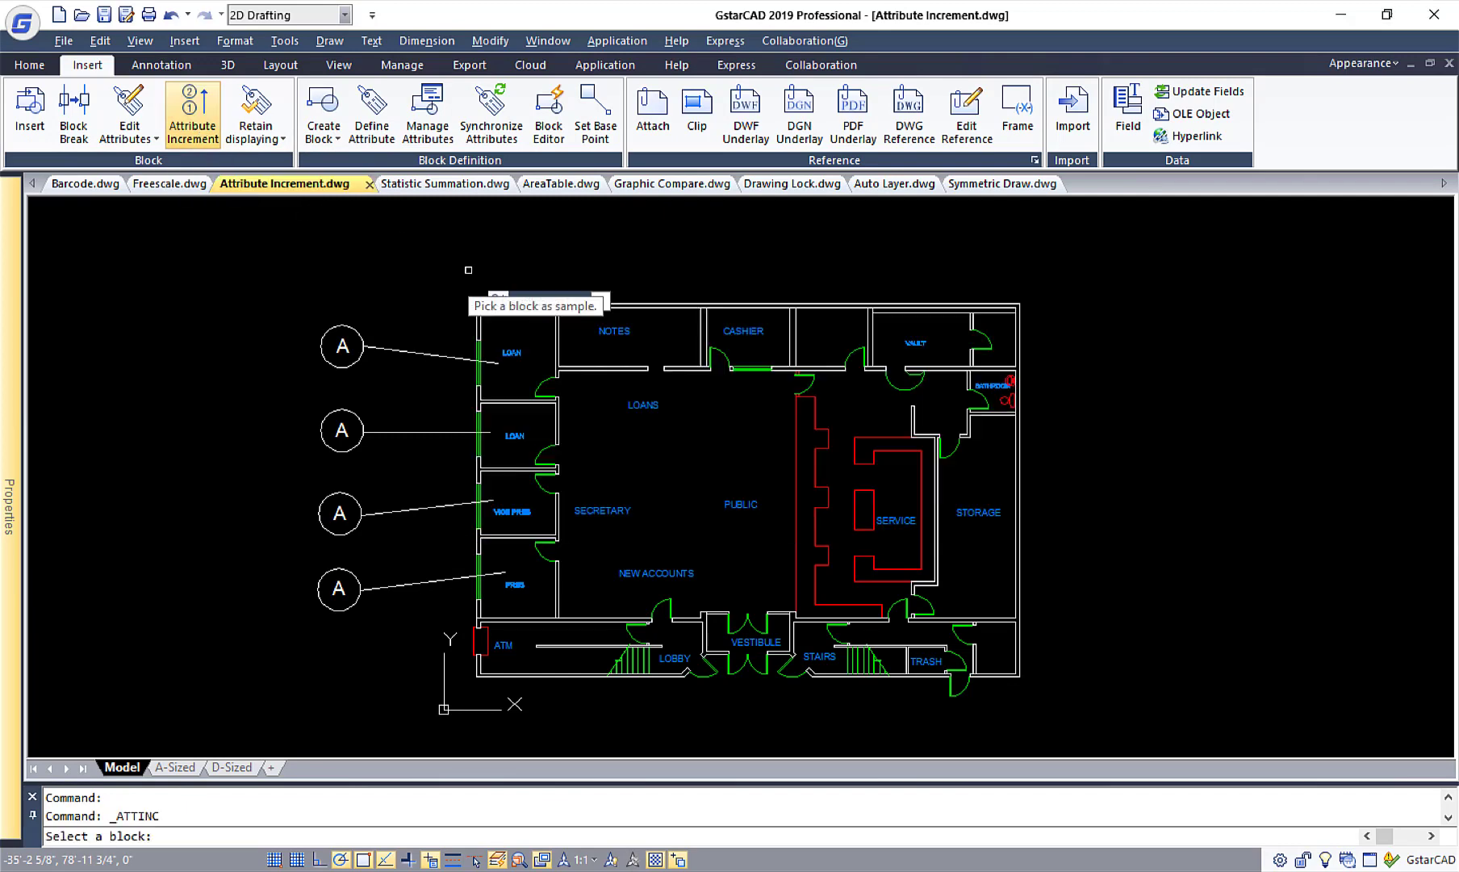
{"action": "left_click", "coordinate": [352, 327]}
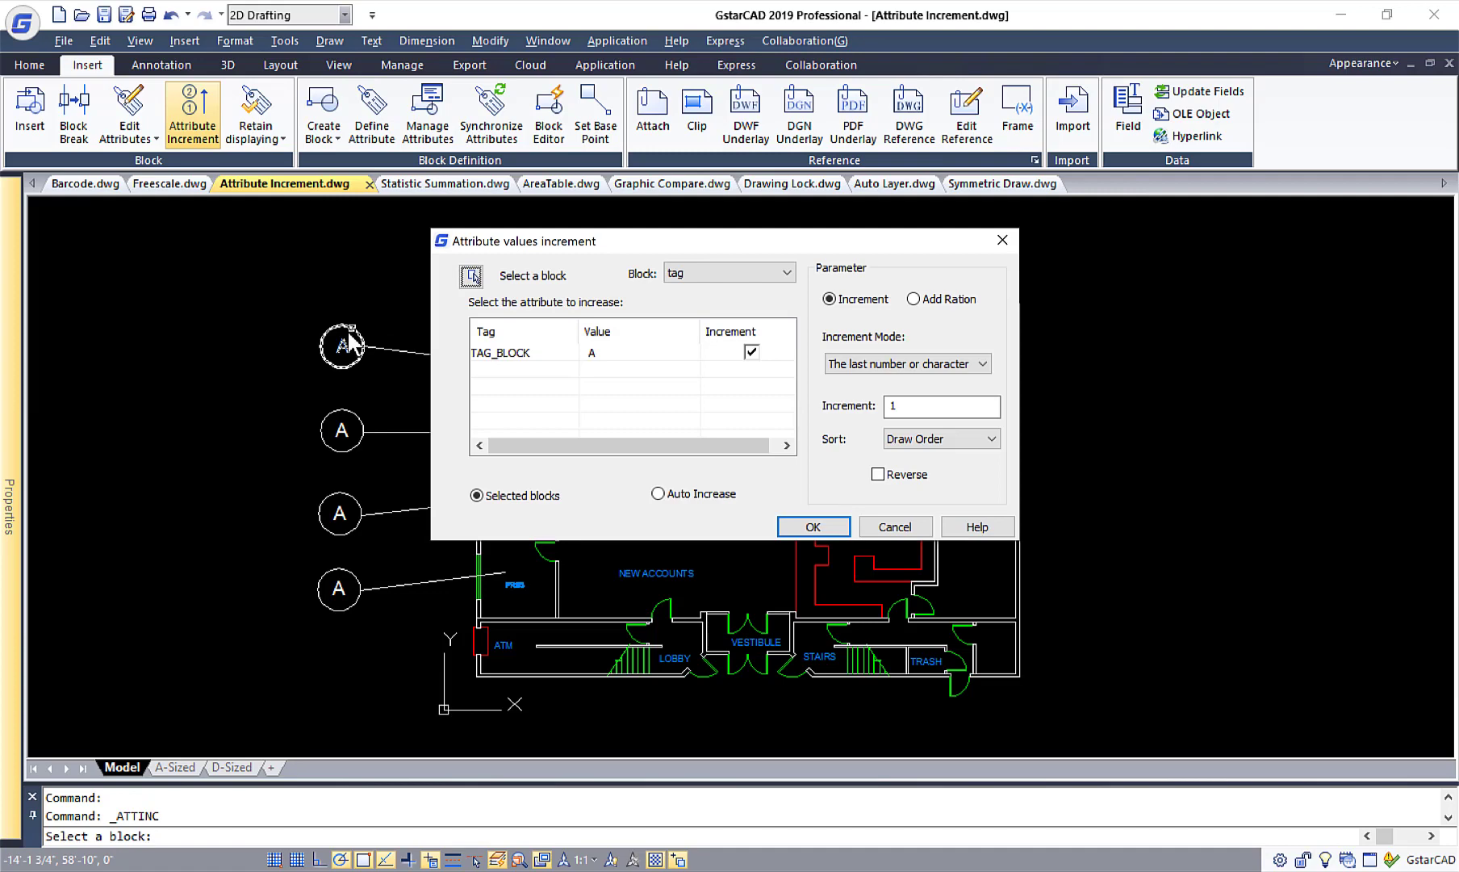
{"action": "left_click", "coordinate": [812, 529]}
{"action": "left_click", "coordinate": [291, 292]}
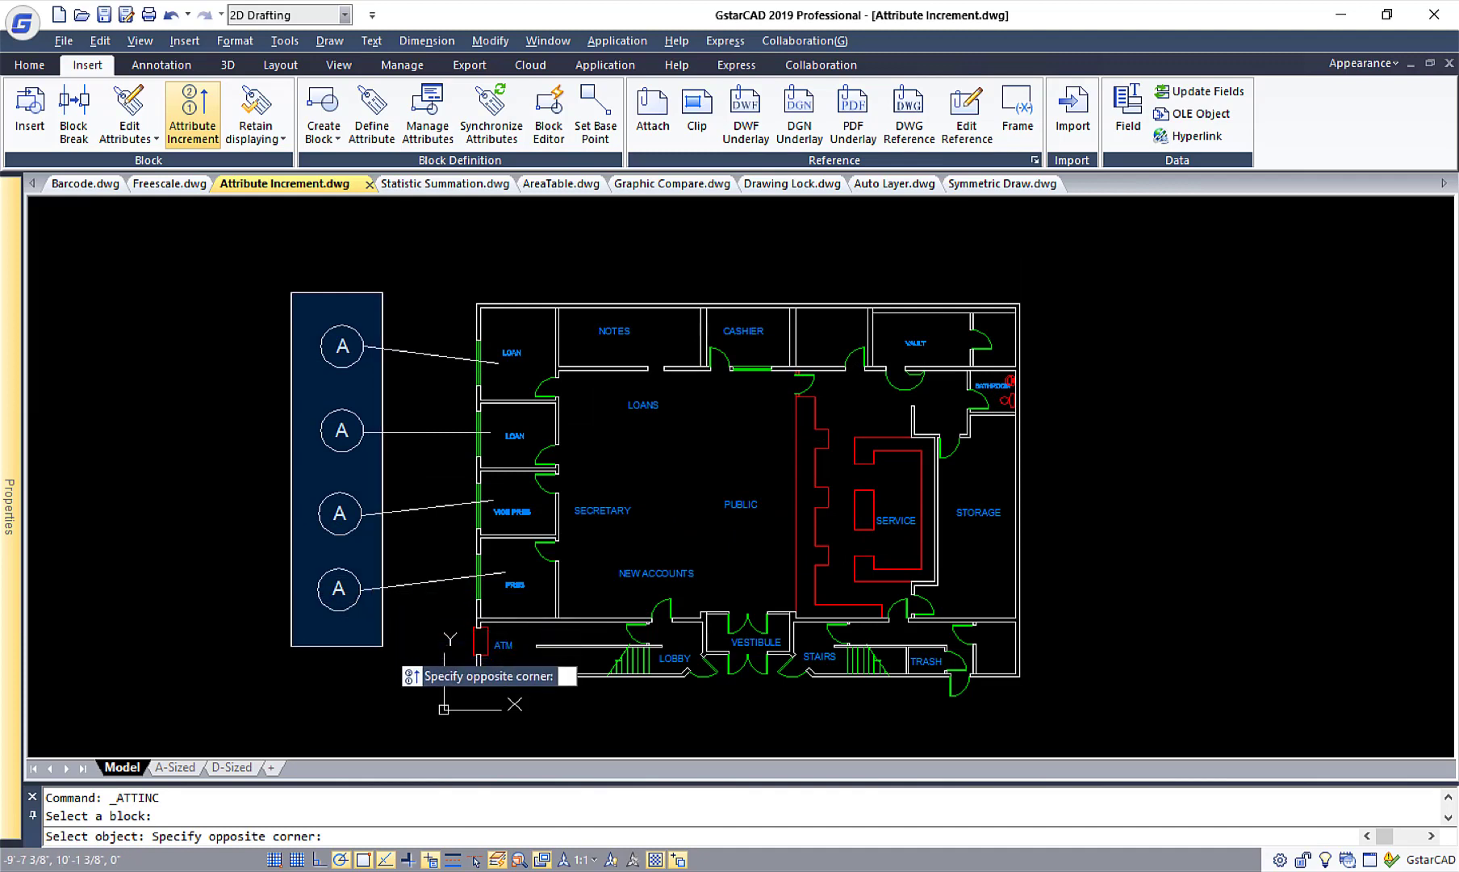
{"action": "left_click", "coordinate": [383, 646]}
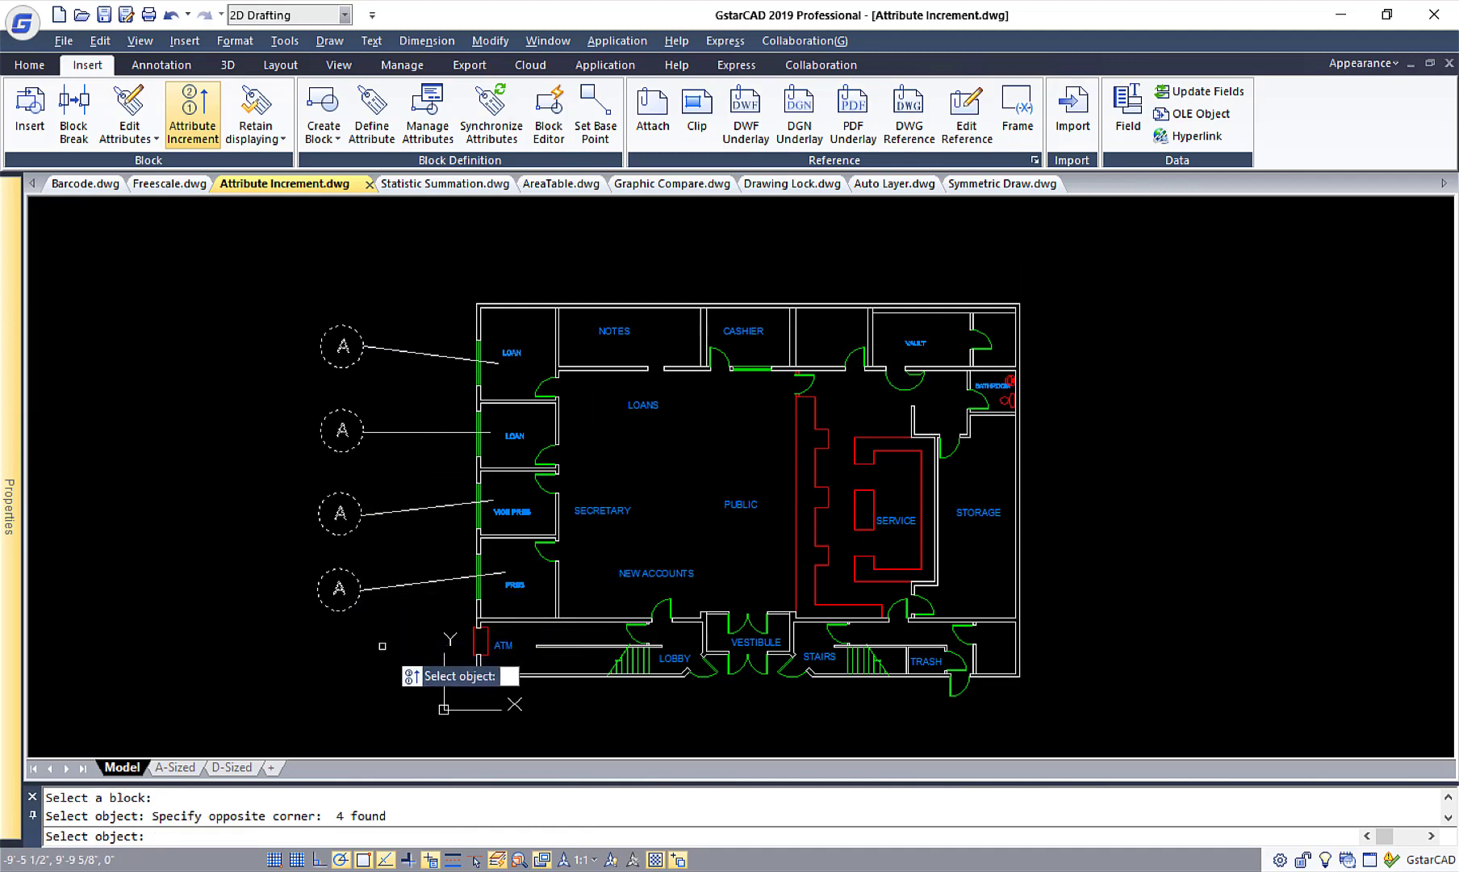
{"action": "key", "text": "Return"}
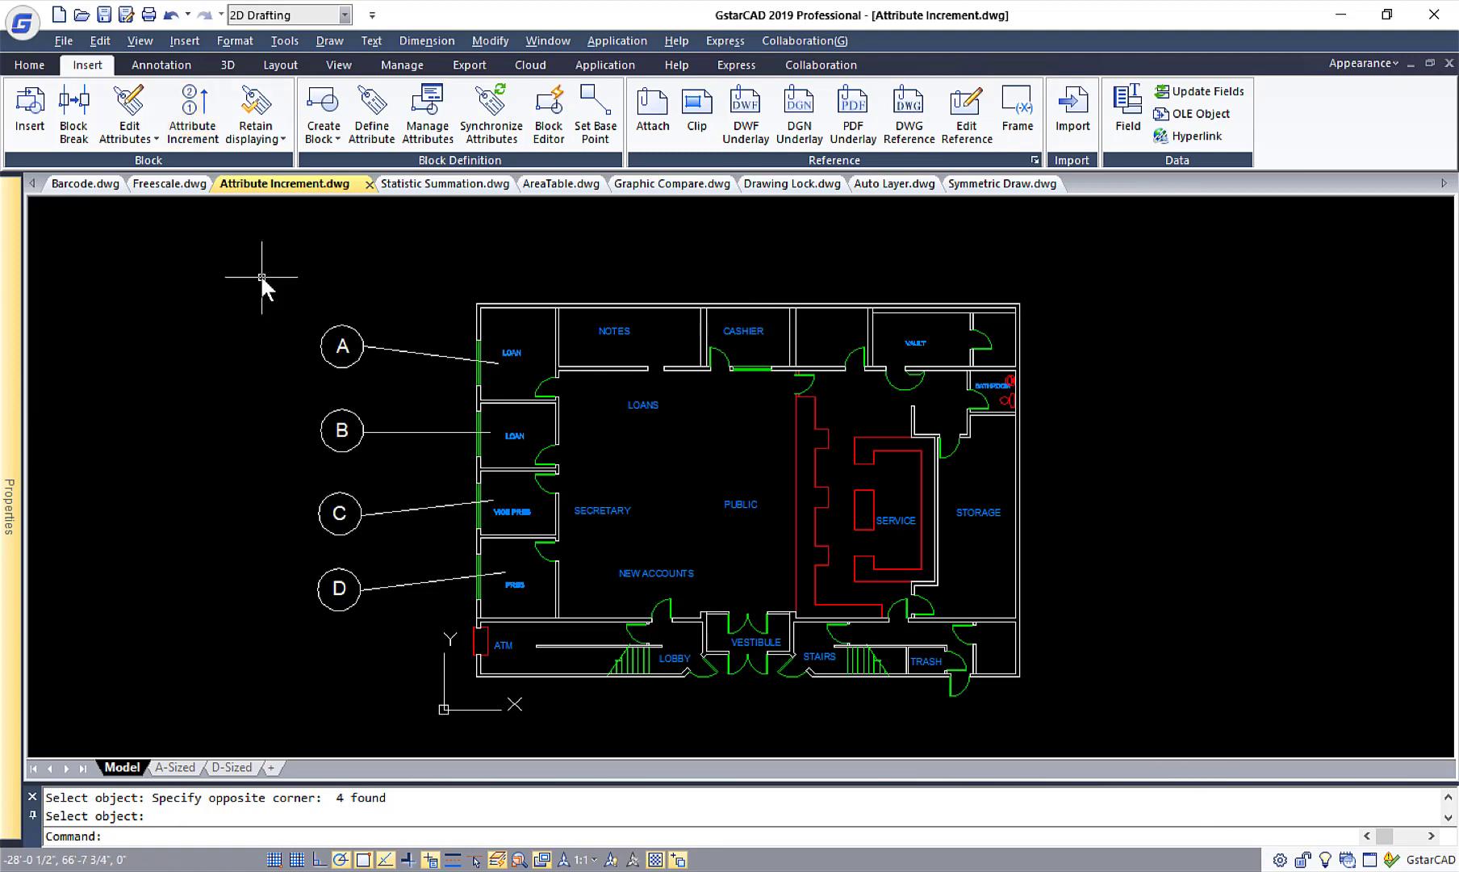
Switch to the Statistic Summation.dwg drawing and run Statistics Summation on the texts of the whole floor plan.
{"action": "left_click", "coordinate": [726, 66]}
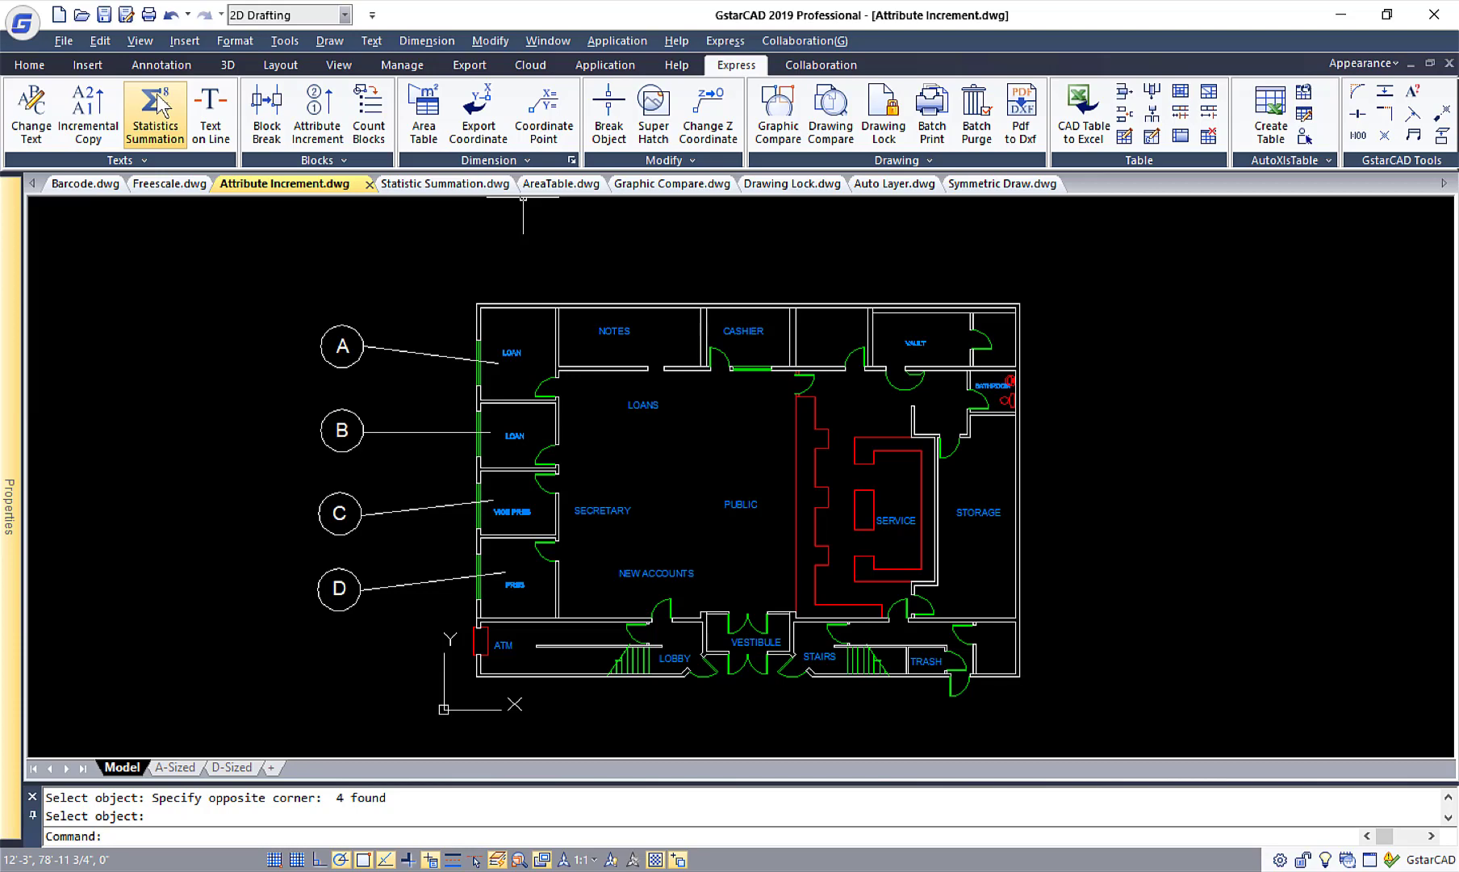
{"action": "left_click", "coordinate": [438, 187]}
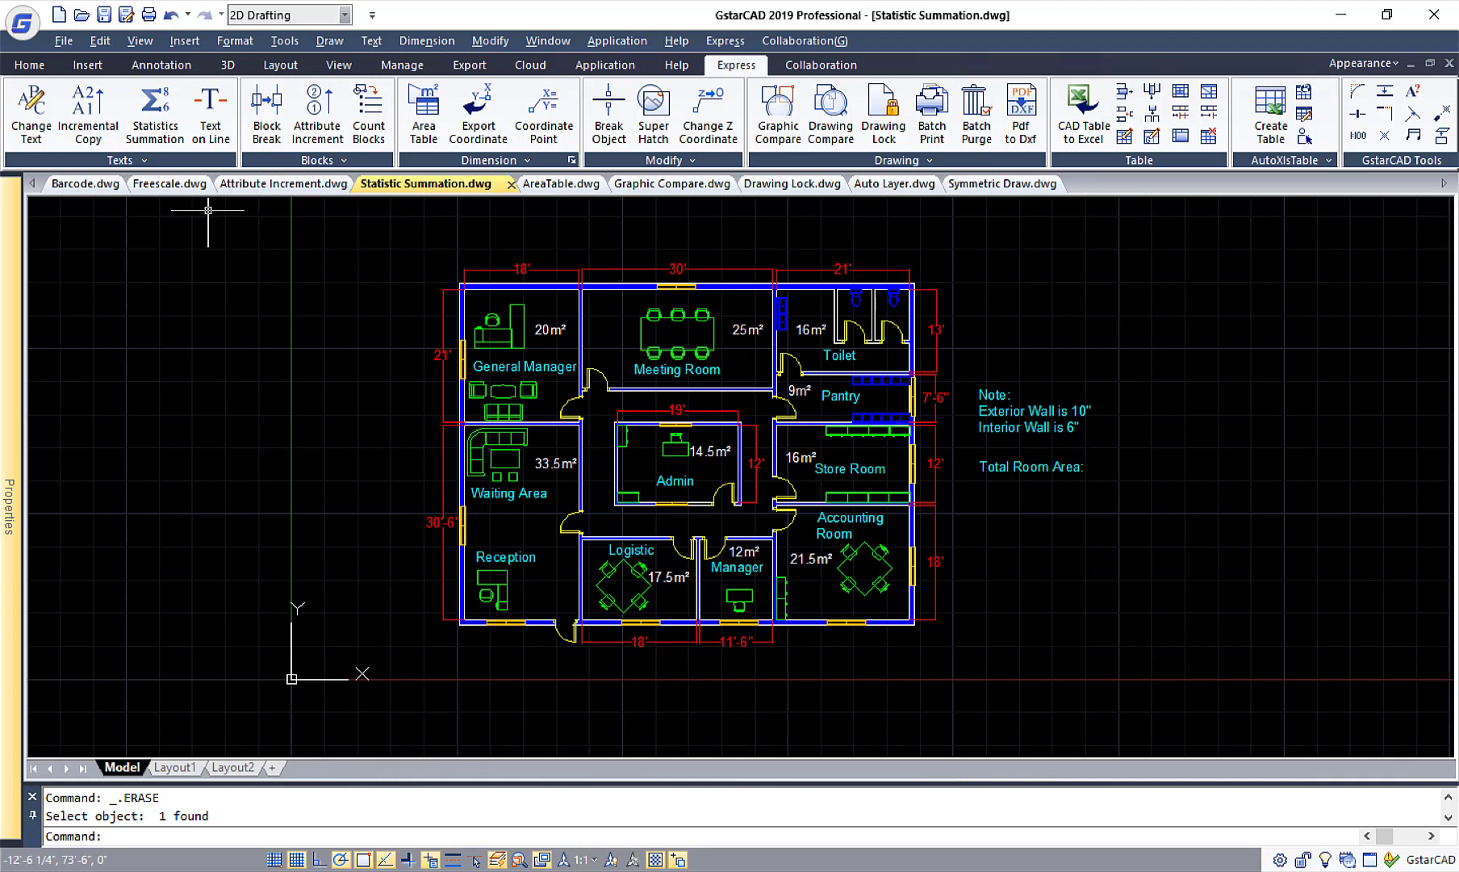
{"action": "left_click", "coordinate": [158, 117]}
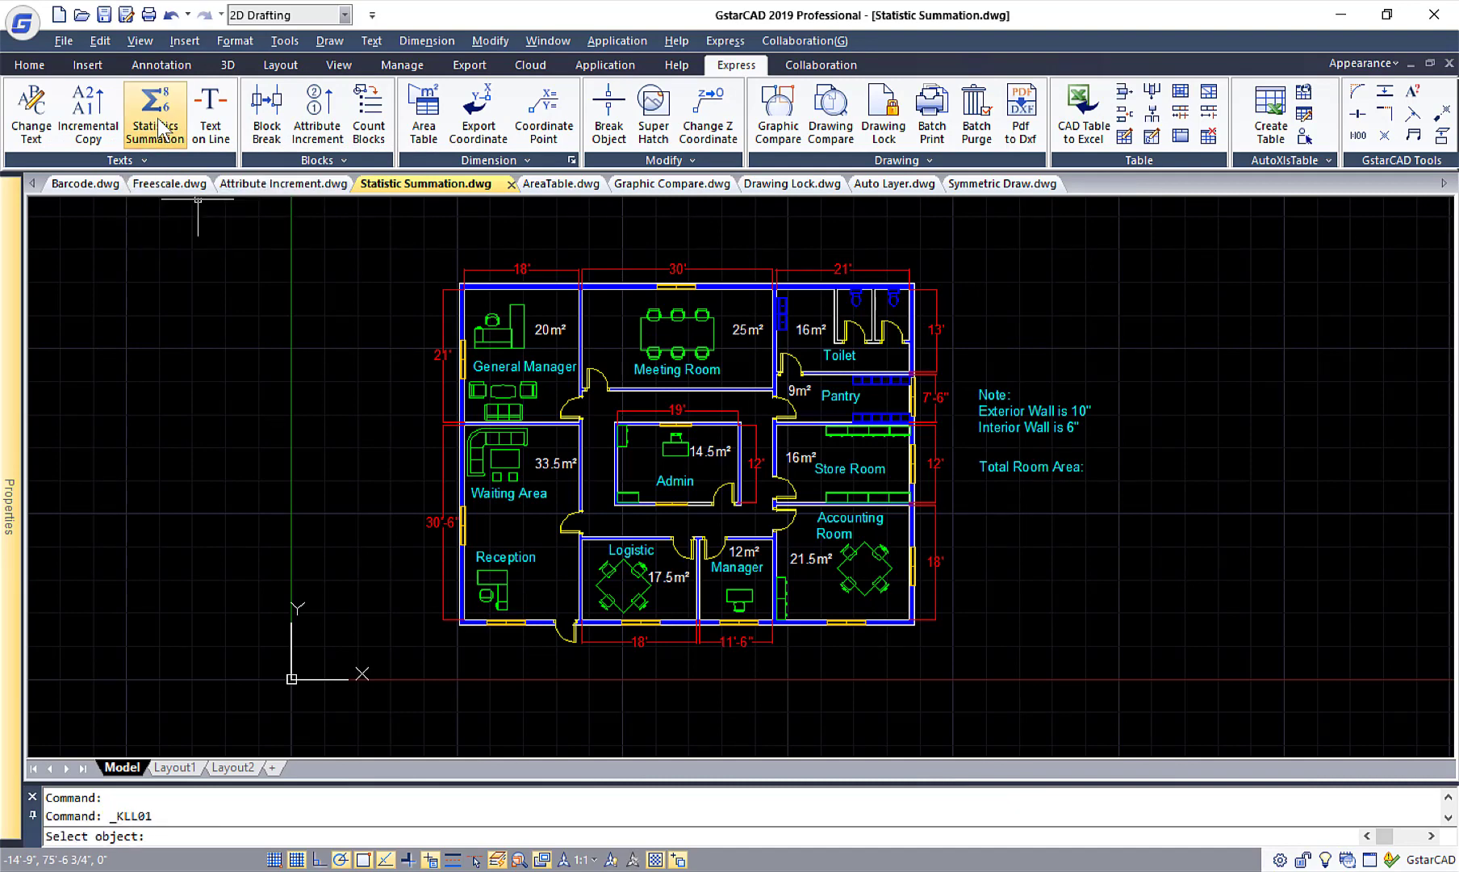
{"action": "left_click", "coordinate": [401, 236]}
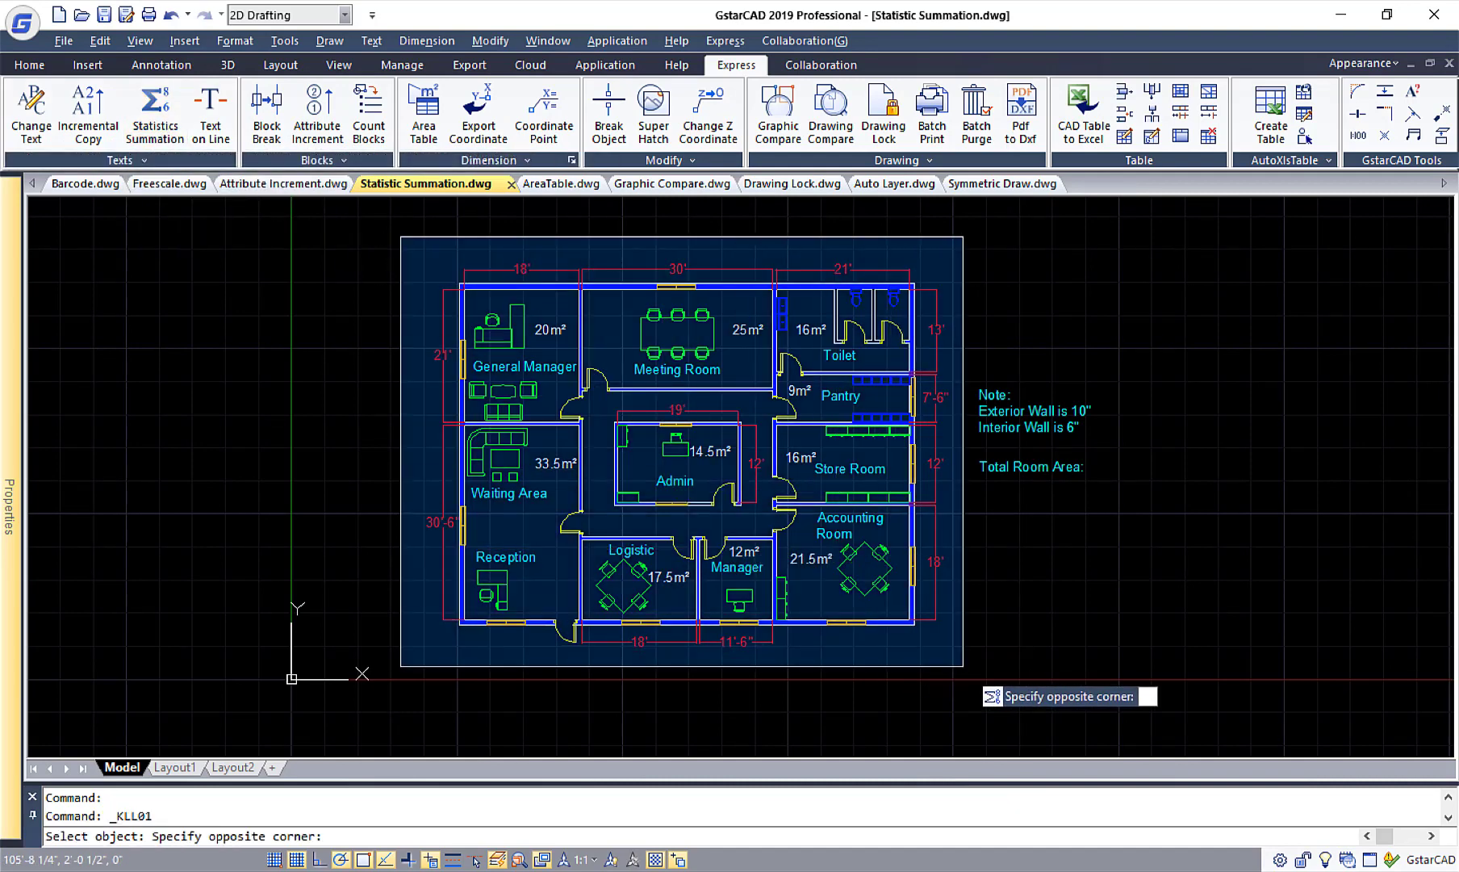
{"action": "left_click", "coordinate": [962, 666]}
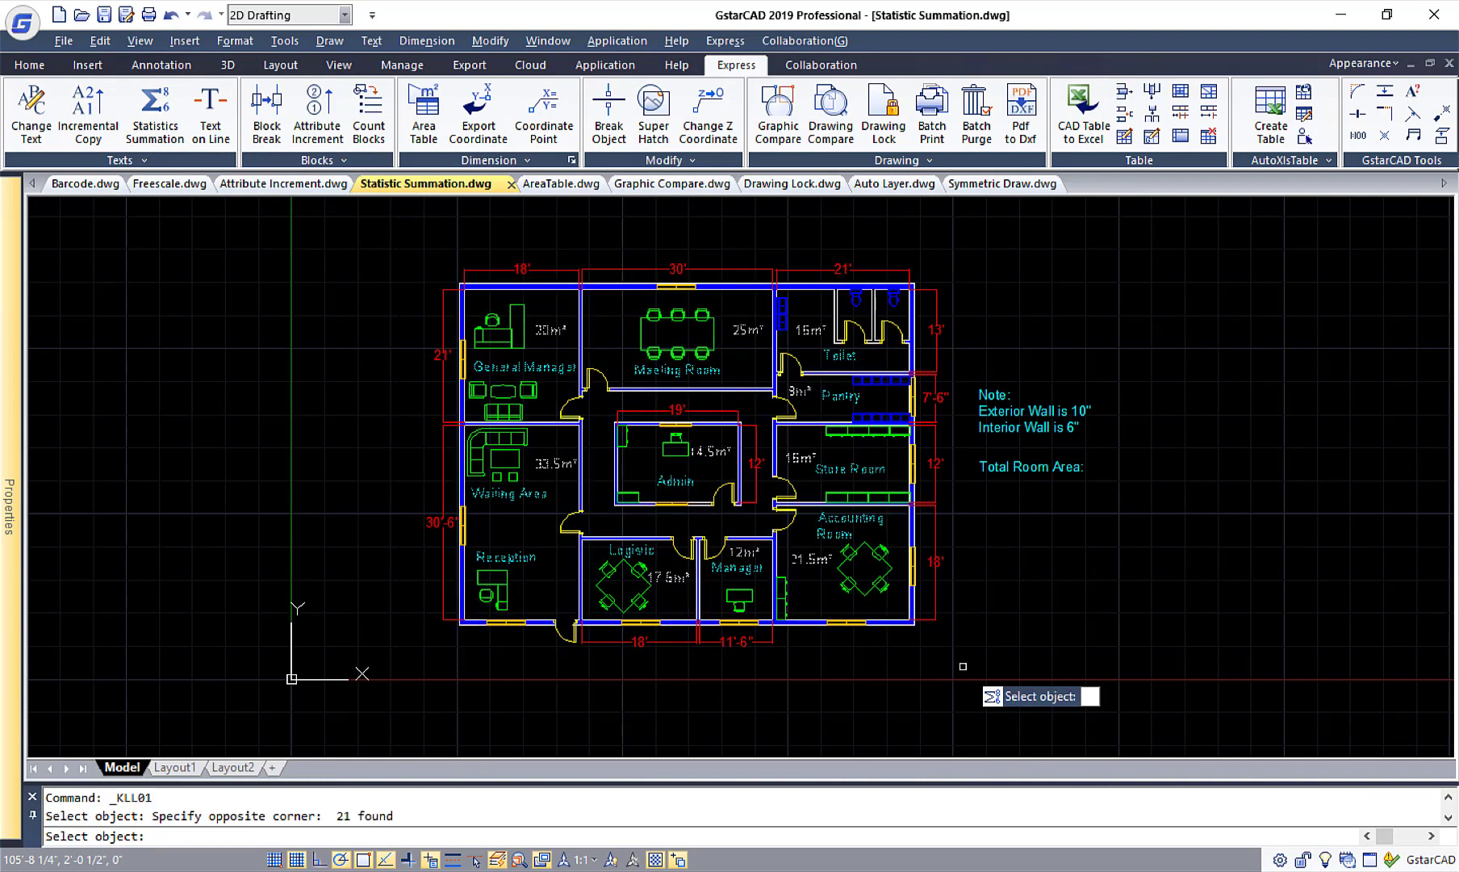
{"action": "key", "text": "Return"}
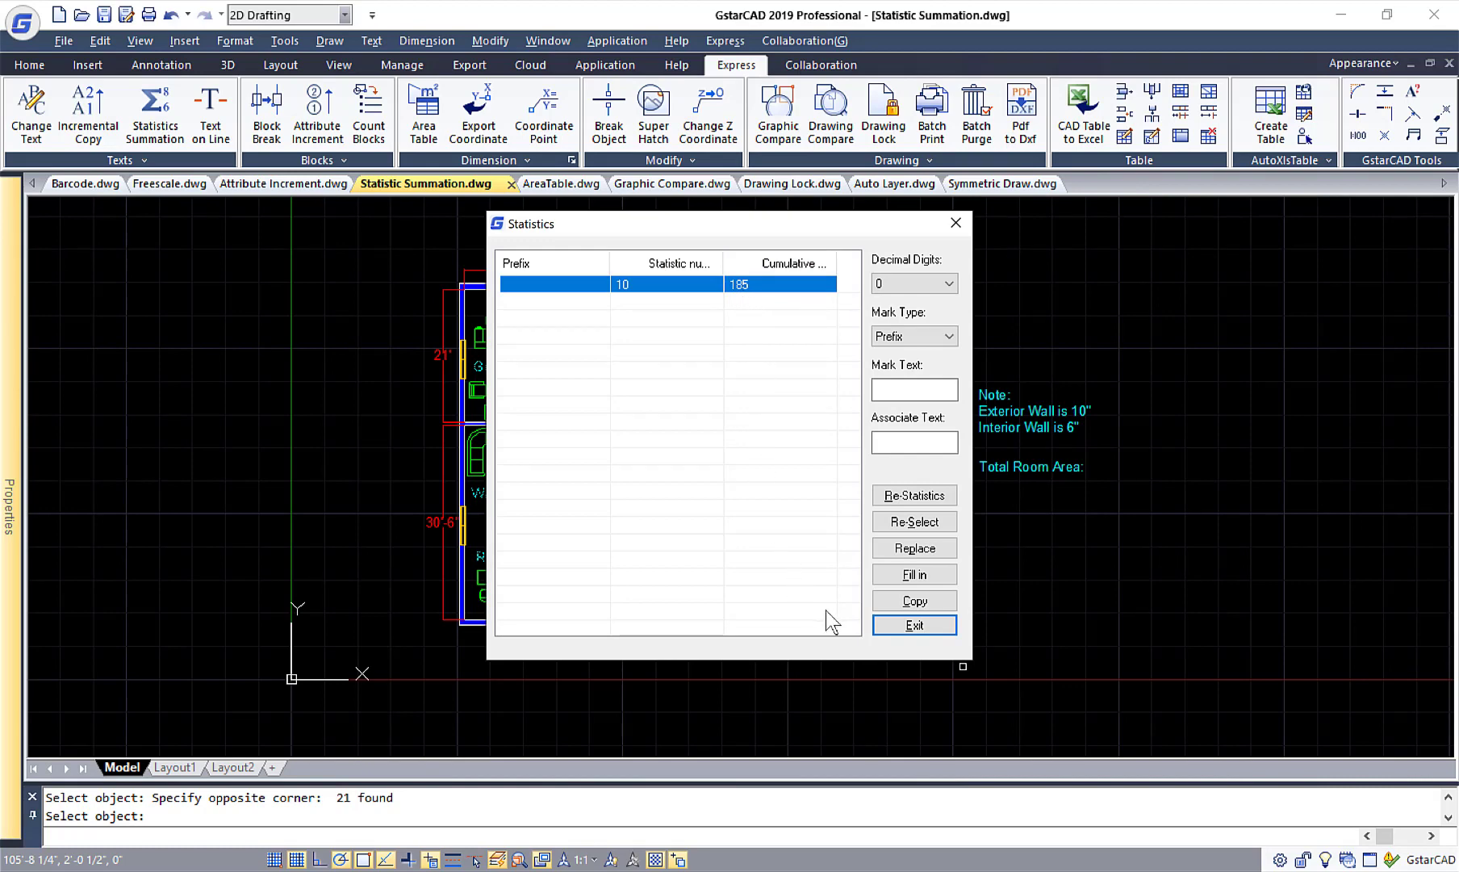
Fill in the summed area as text directly after the "Total Room Area:" note and exit the statistics.
{"action": "left_click", "coordinate": [913, 576]}
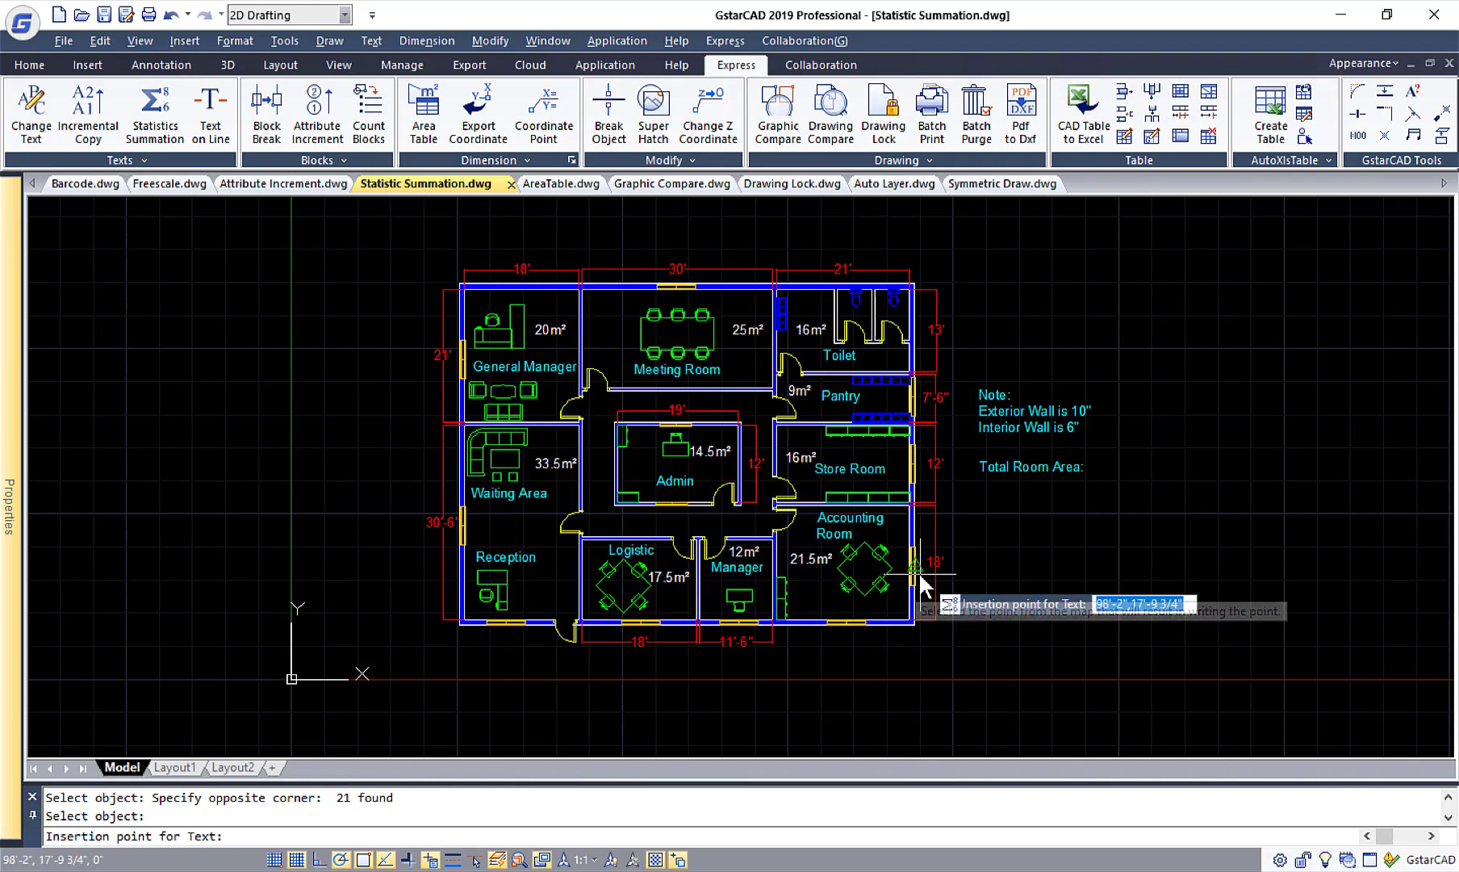
{"action": "left_click", "coordinate": [1089, 472]}
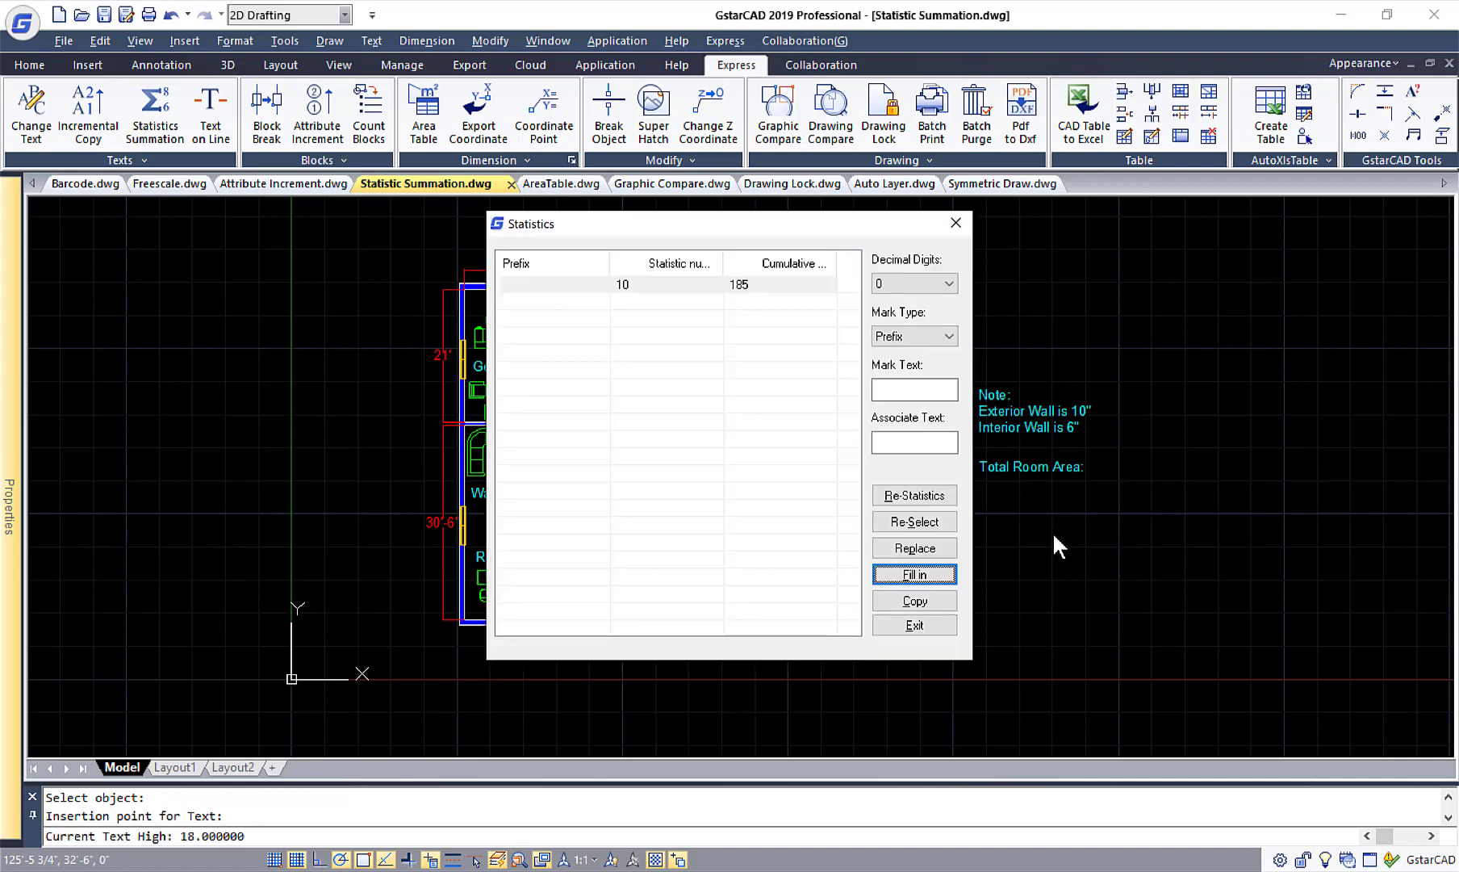
{"action": "left_click", "coordinate": [942, 623]}
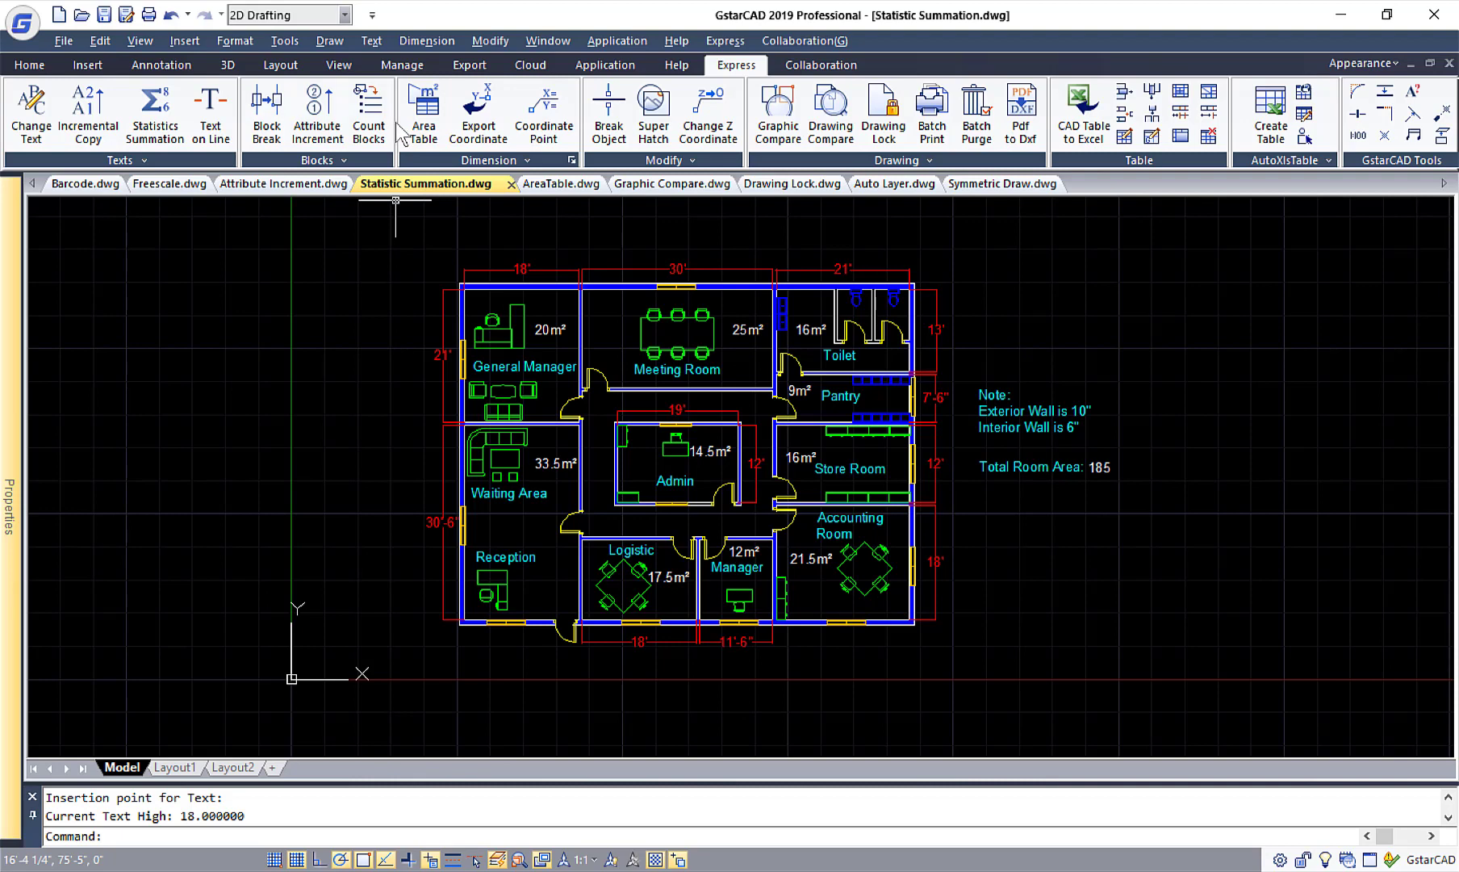
Switch to the AreaTable.dwg drawing and place an Area Table to the right of the plate, with borders defined by selecting objects.
{"action": "left_click", "coordinate": [545, 185]}
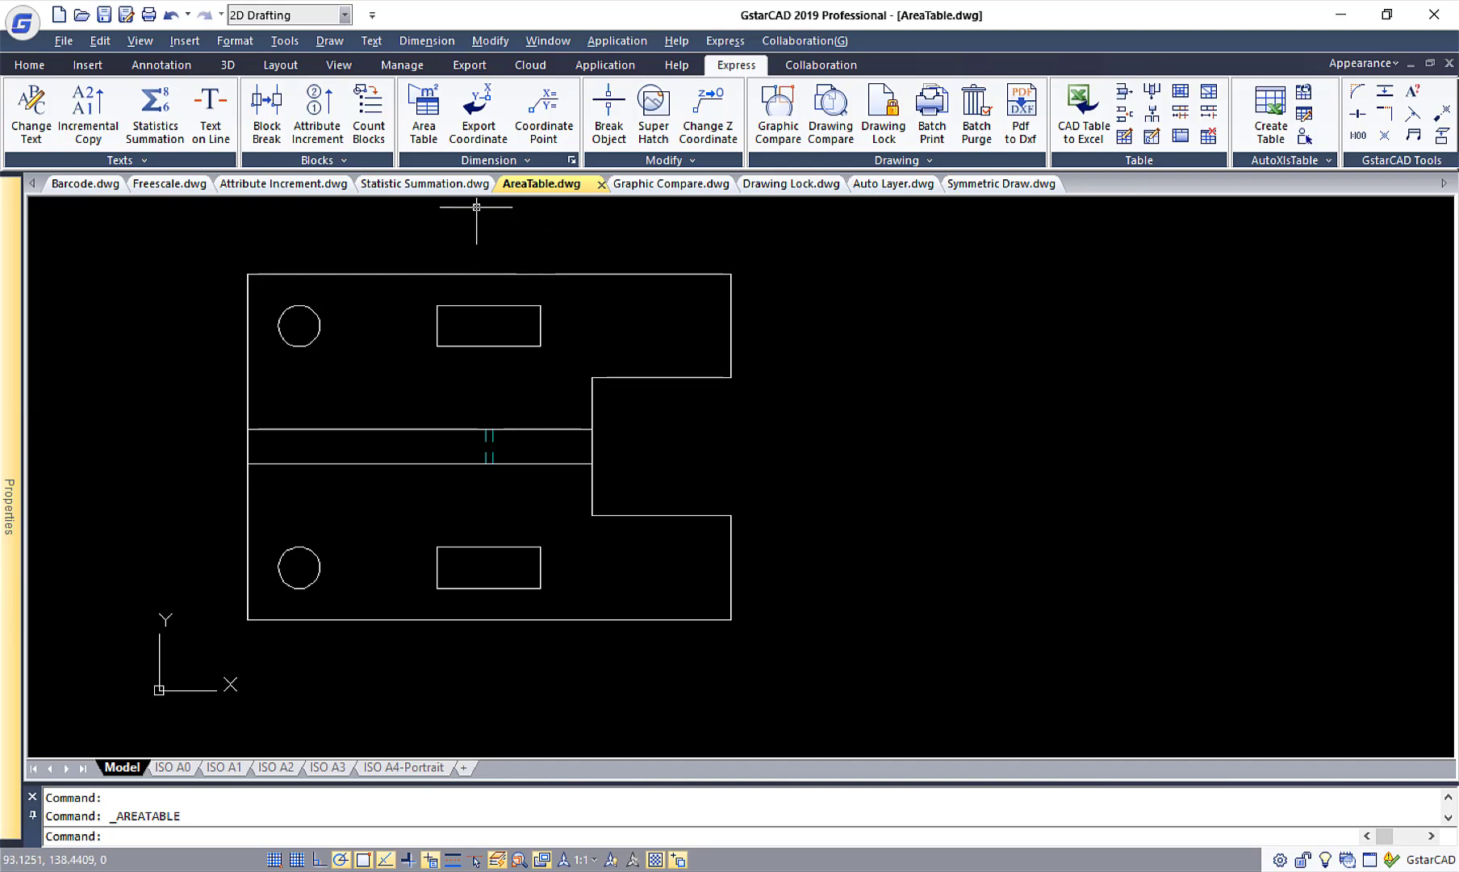
{"action": "left_click", "coordinate": [423, 135]}
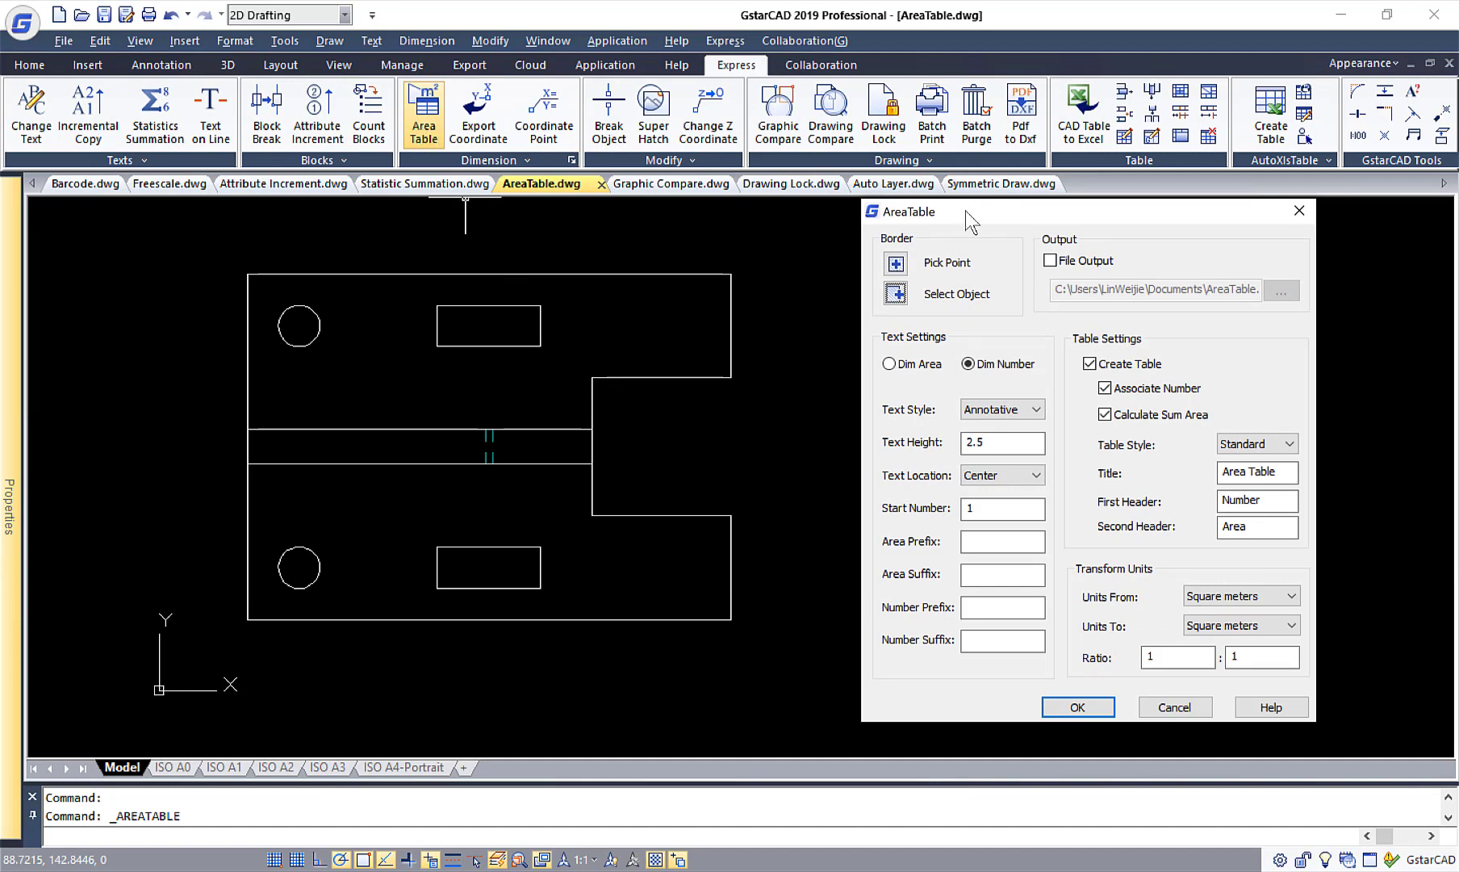
{"action": "left_click_drag", "start_coordinate": [965, 210], "coordinate": [877, 206]}
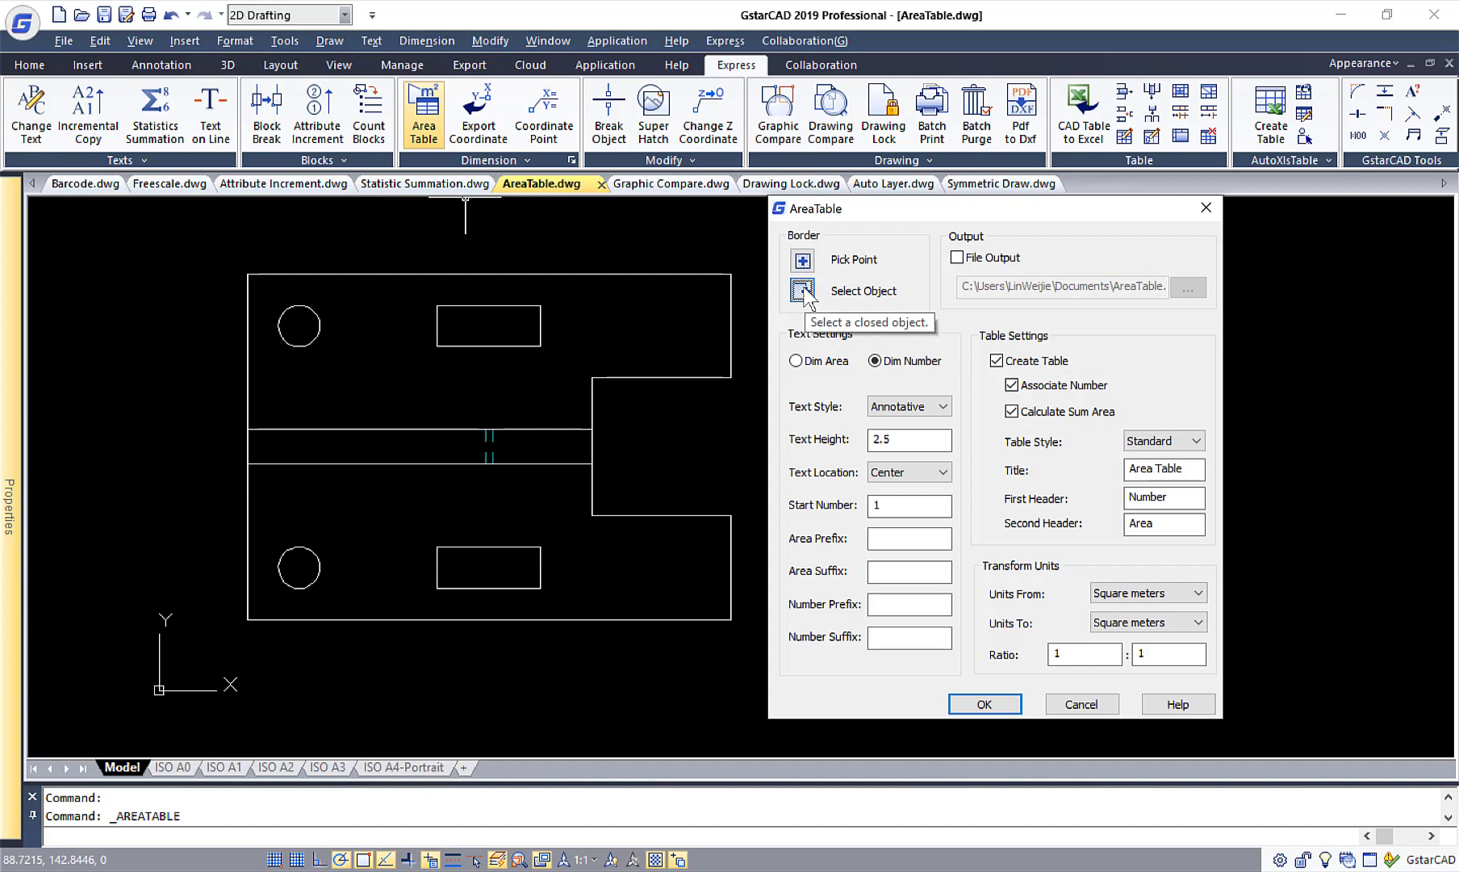
{"action": "key", "text": "Return"}
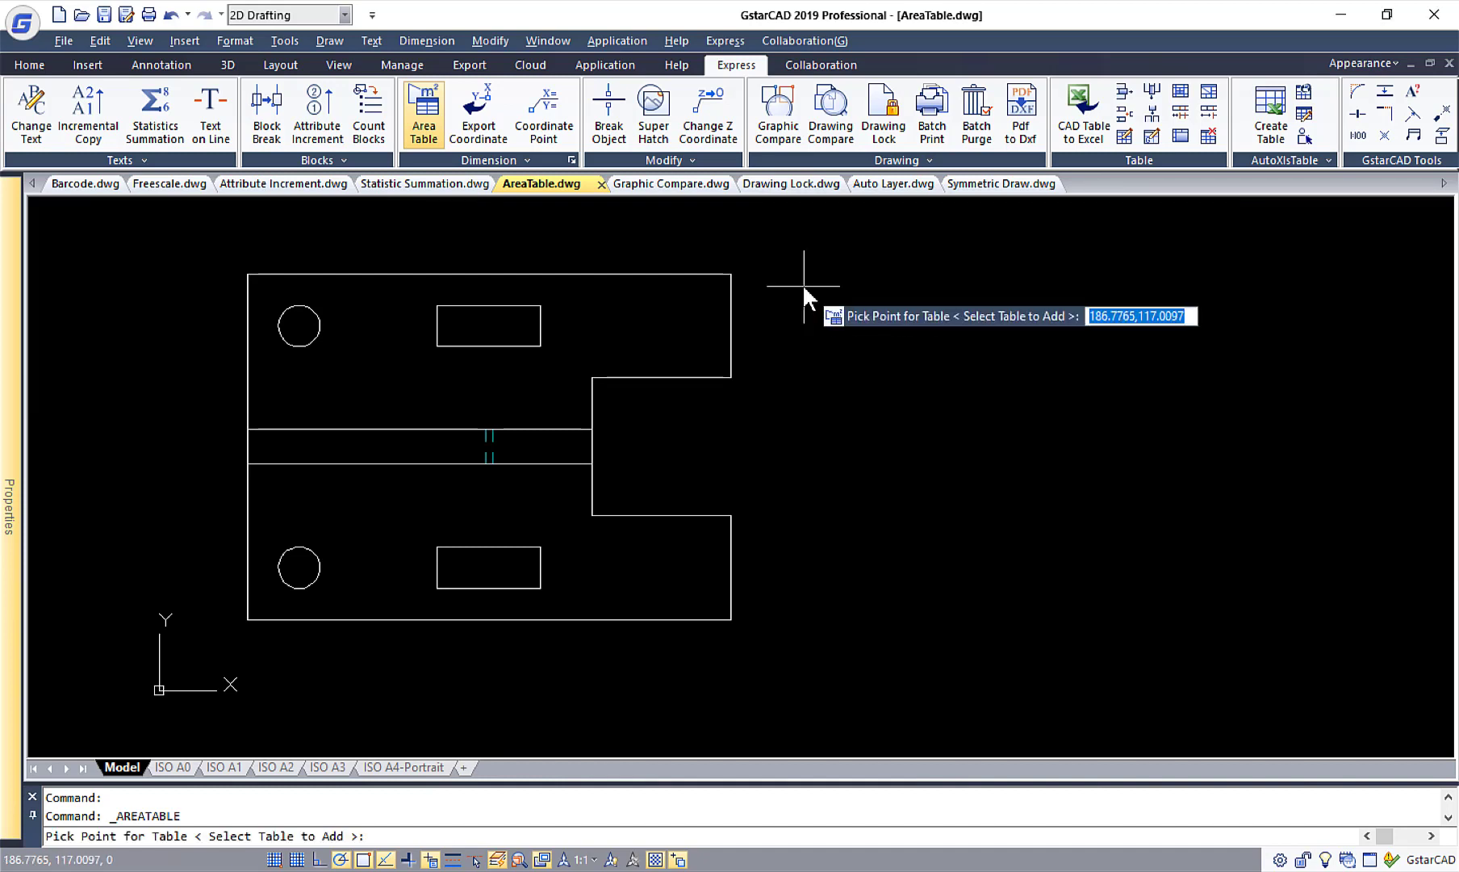
{"action": "left_click", "coordinate": [825, 391]}
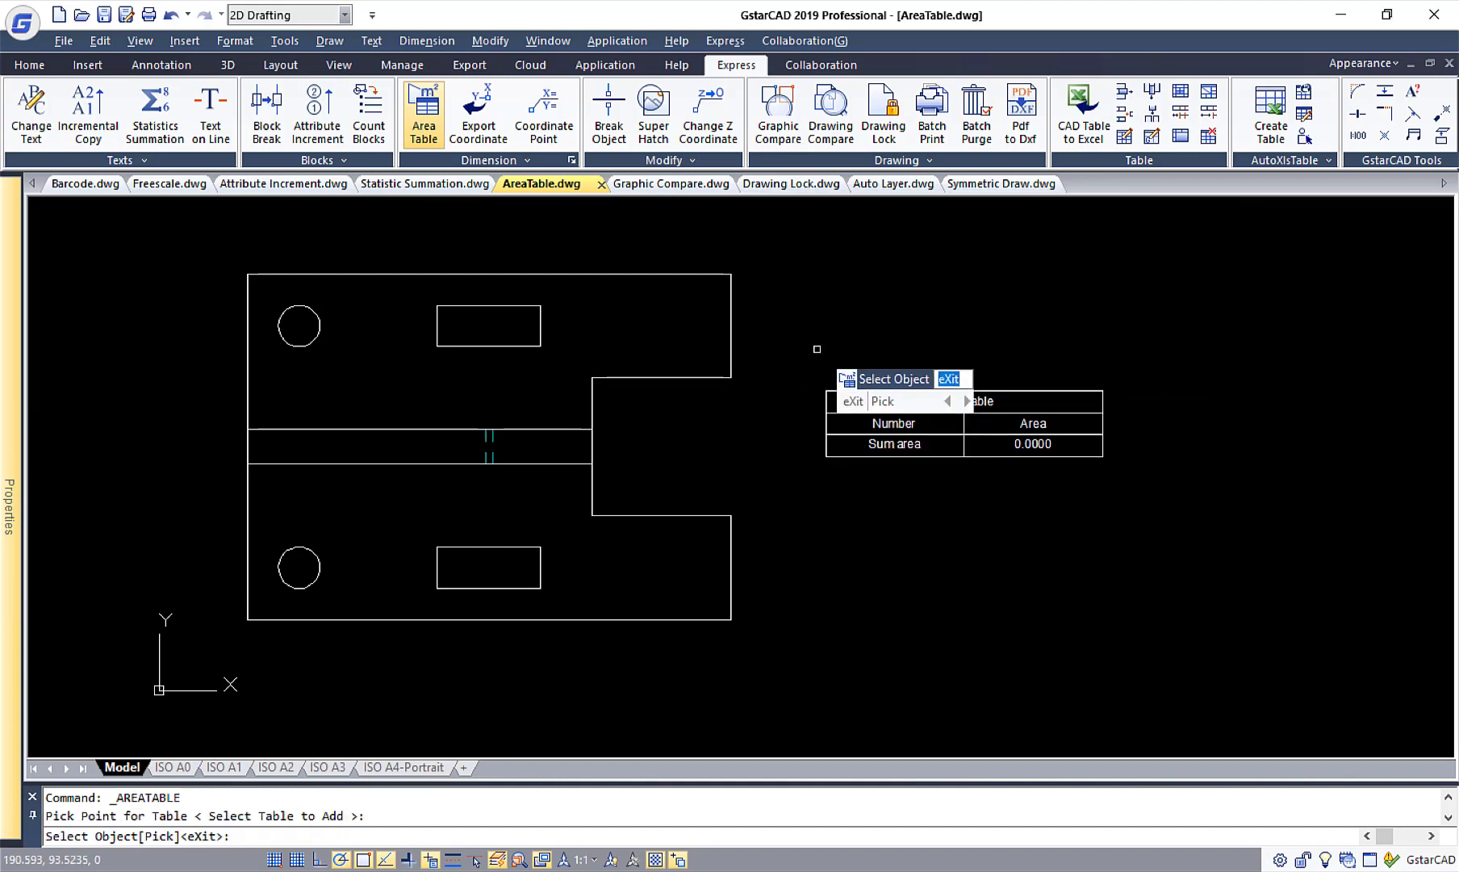
Add the plate's upper rectangle and then its upper circle to the area table, and finish the command.
{"action": "left_click", "coordinate": [539, 324]}
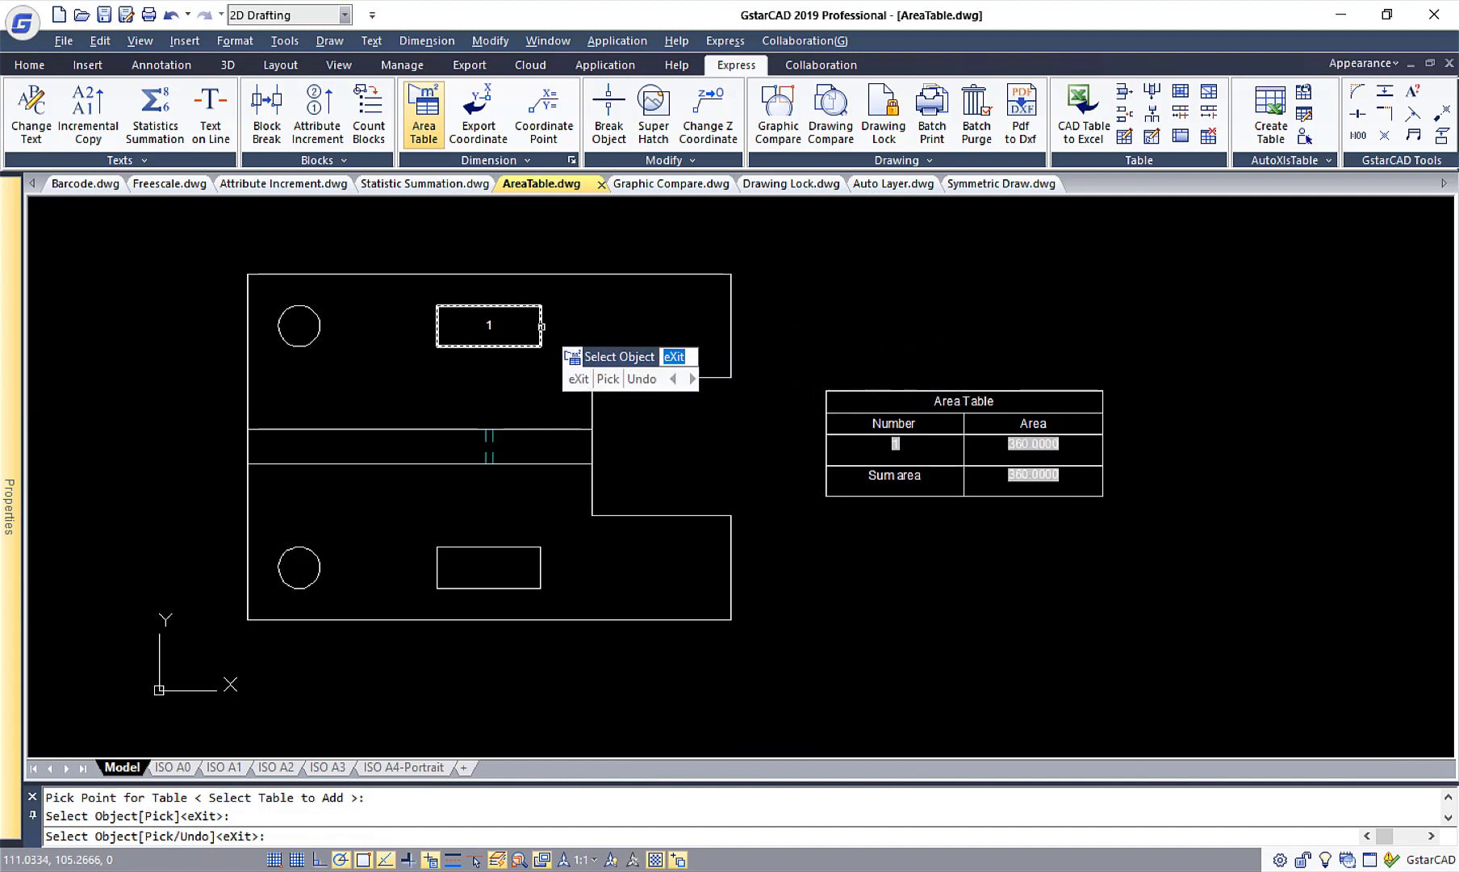
{"action": "left_click", "coordinate": [317, 323]}
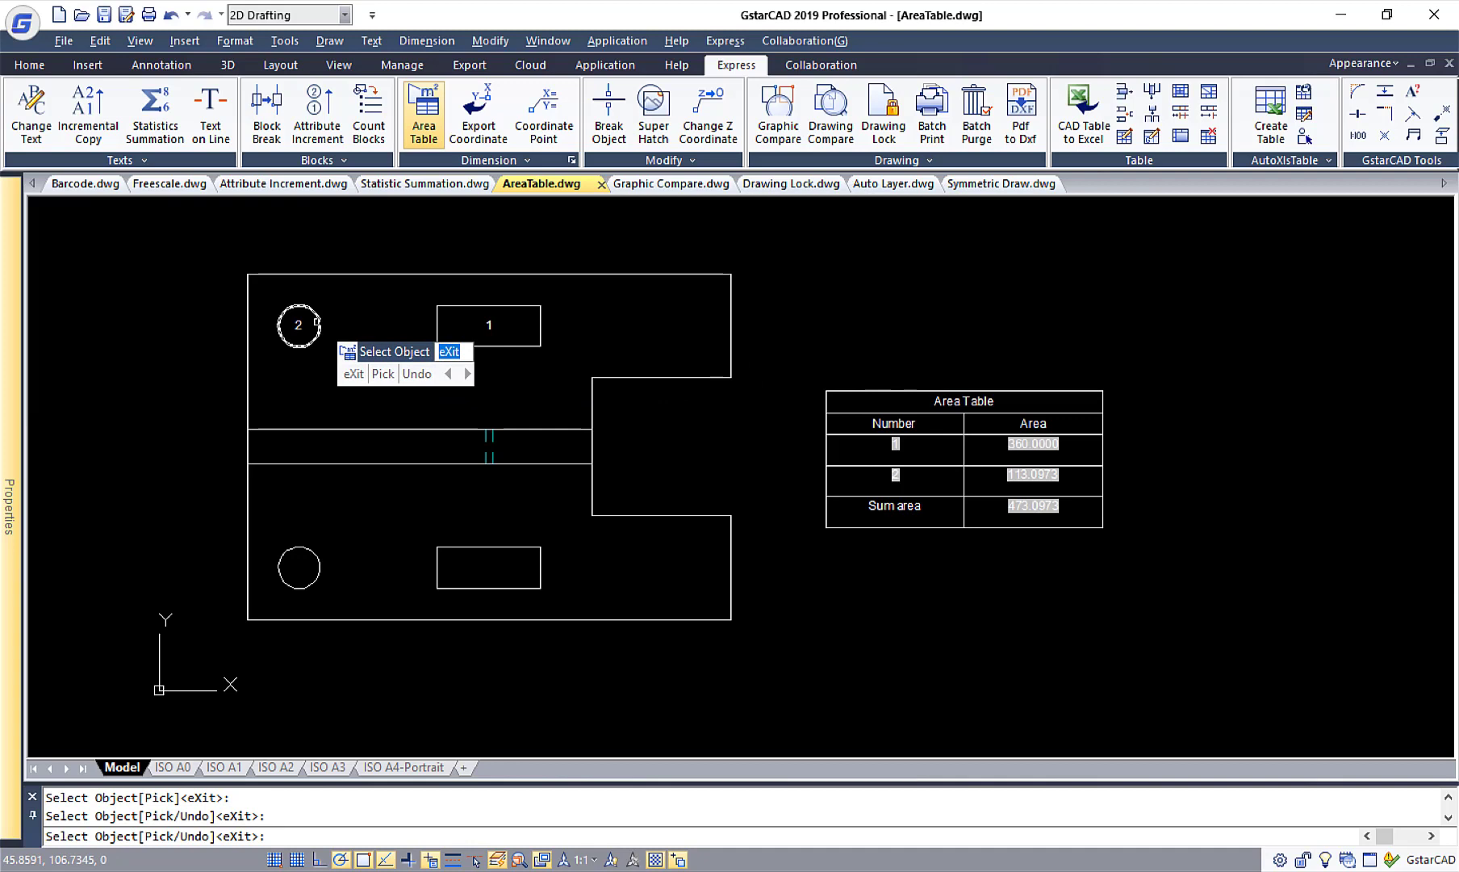
{"action": "right_click", "coordinate": [642, 408]}
{"action": "left_click", "coordinate": [662, 416]}
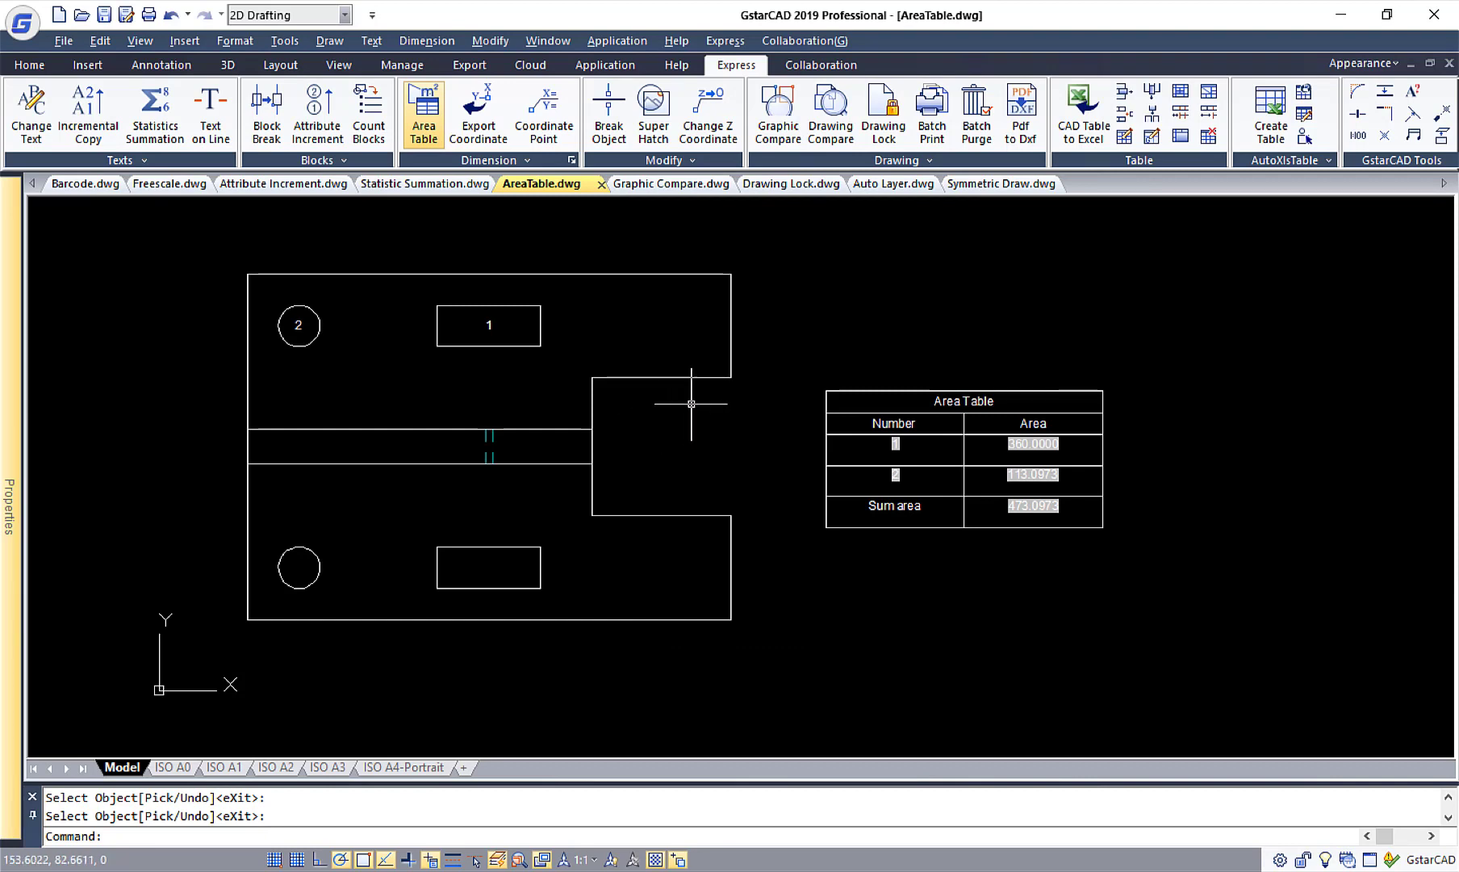
Stretch the right edge of the plate's upper rectangle about 10 units to the right.
{"action": "left_click", "coordinate": [542, 329]}
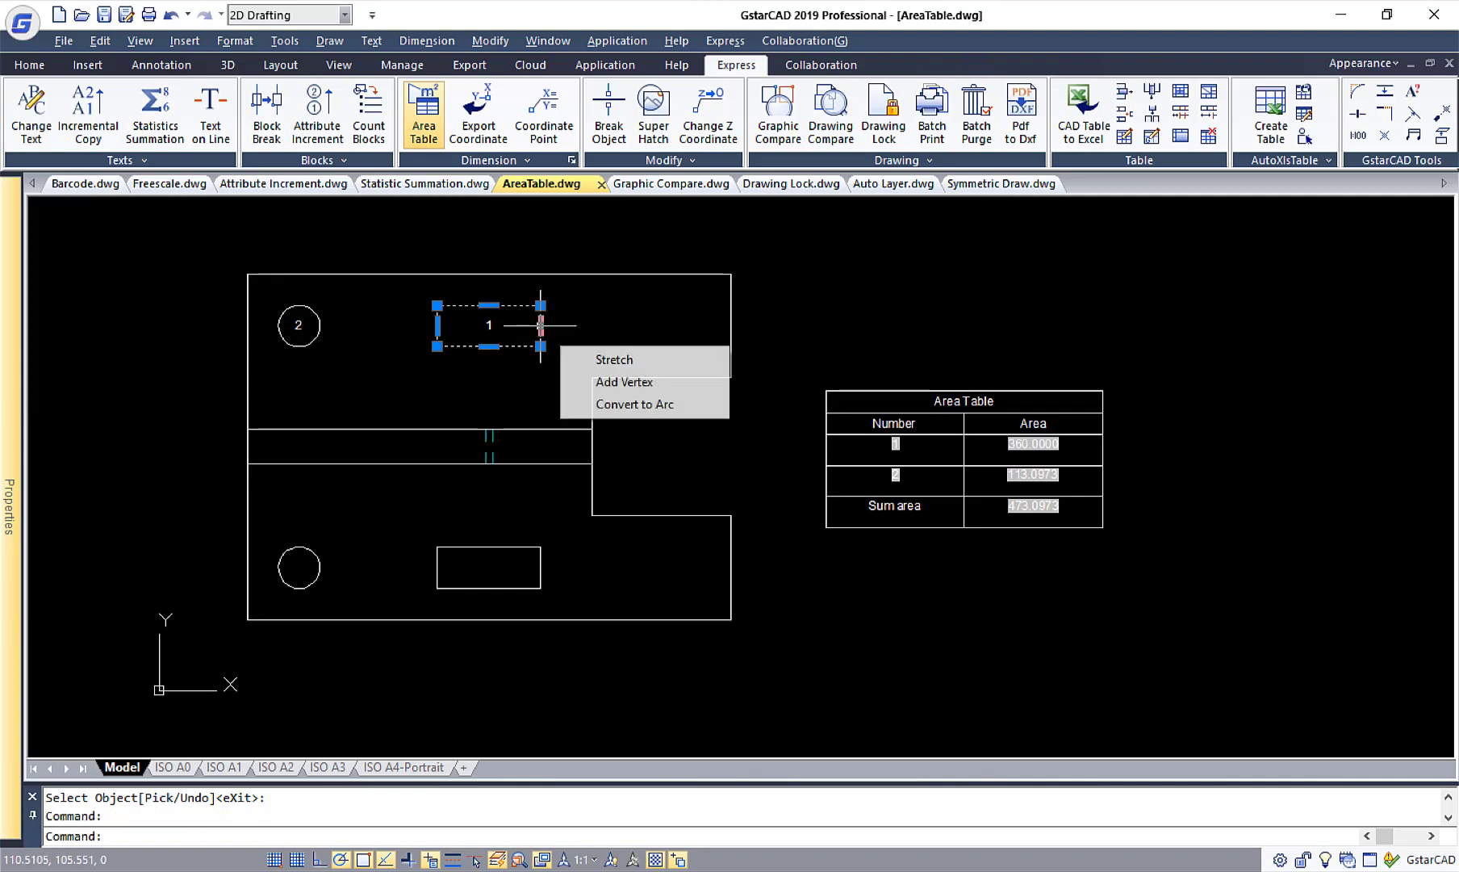
{"action": "left_click", "coordinate": [544, 327]}
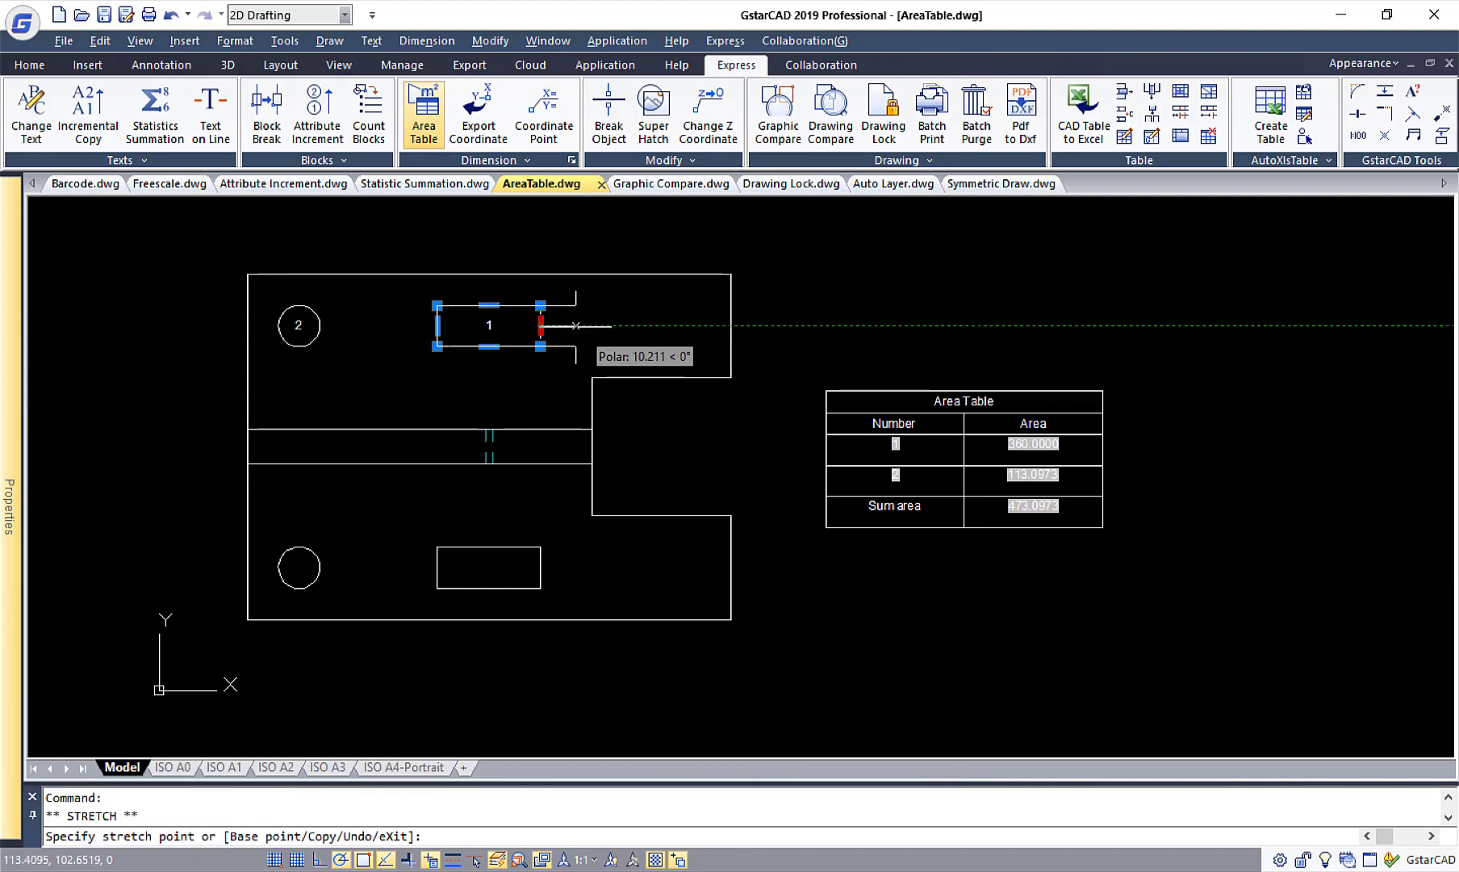
{"action": "left_click", "coordinate": [576, 325]}
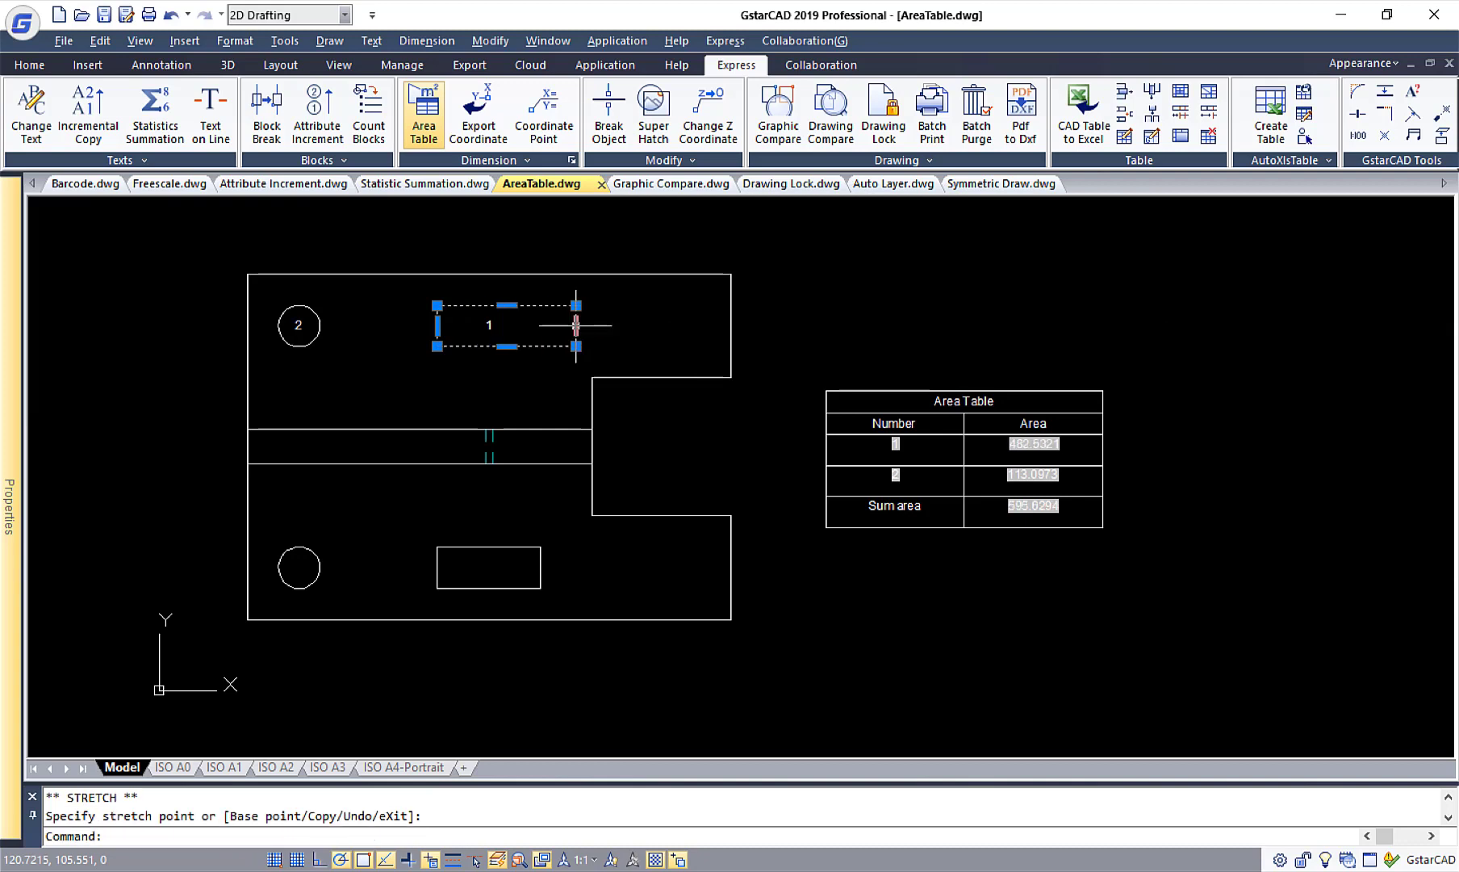
{"action": "mouse_move", "coordinate": [574, 326]}
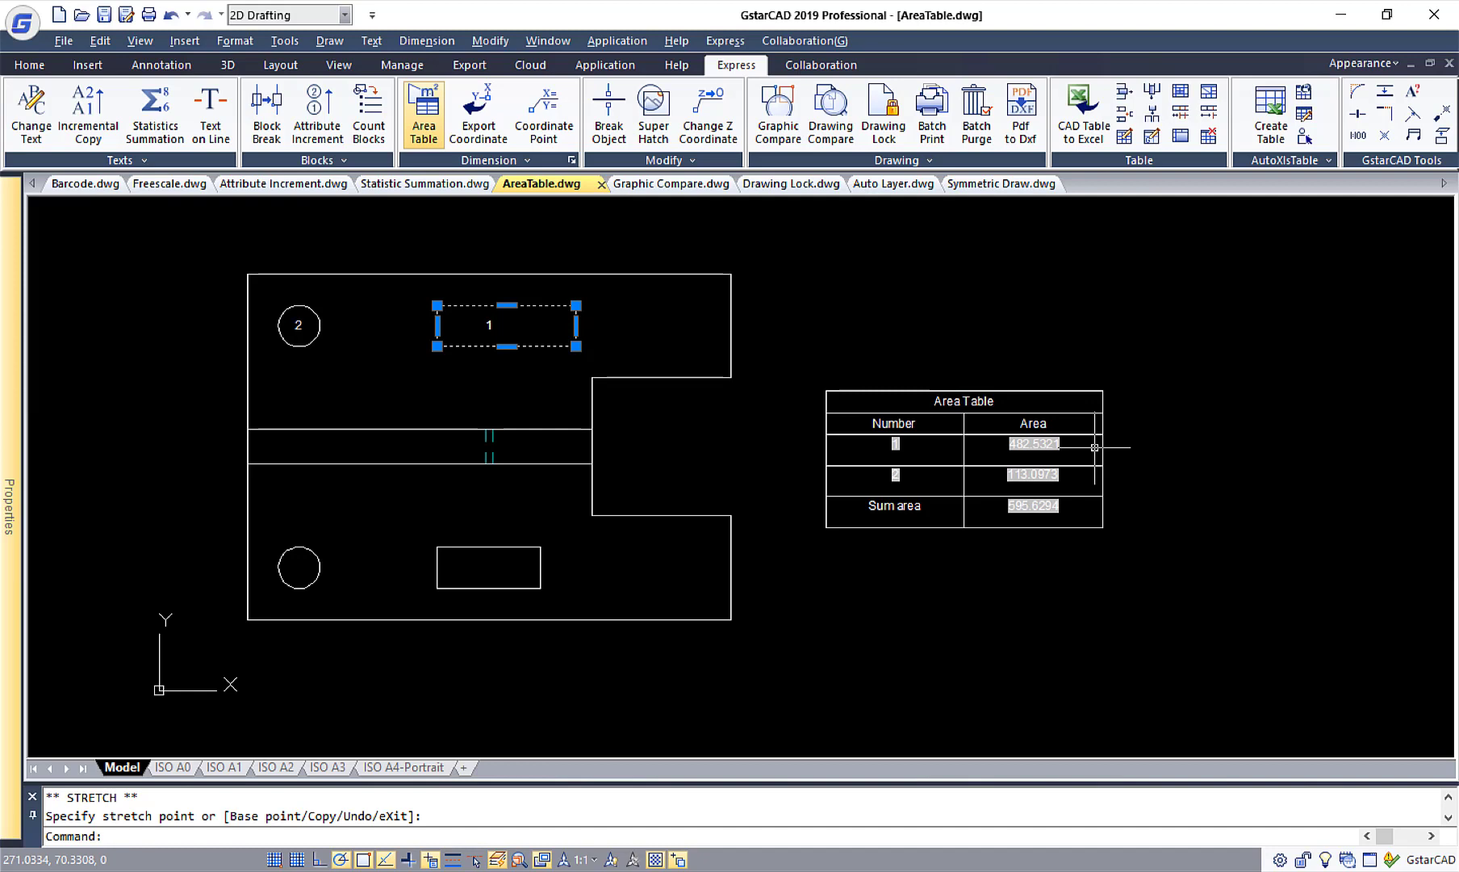
{"action": "double_click", "coordinate": [447, 233]}
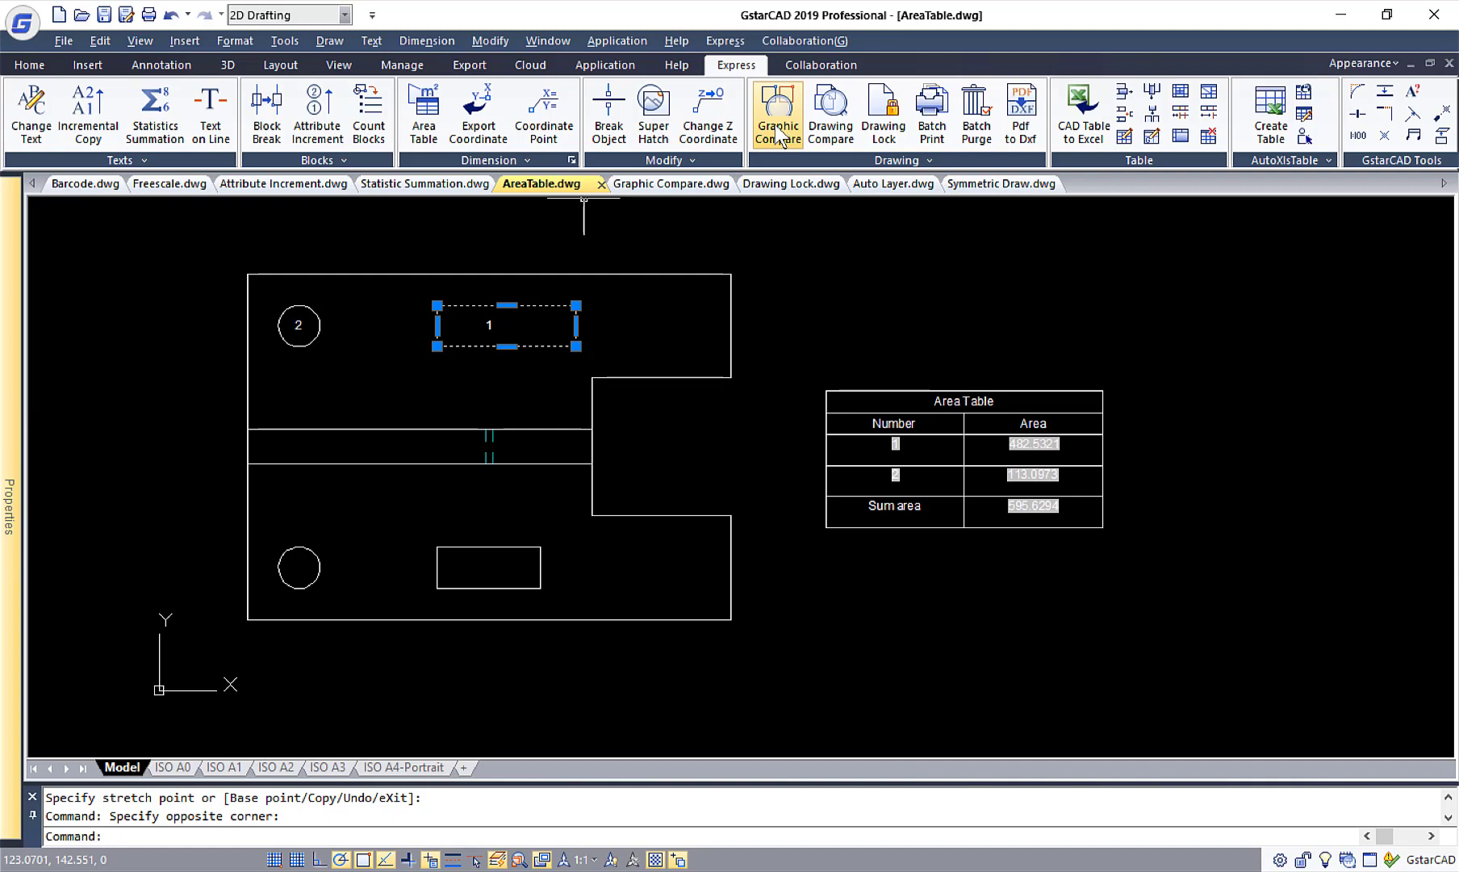
Switch to Graphic Compare.dwg and set the first drill as the Graphic Compare base objects, with its base point at the battery's lower-left corner.
{"action": "left_click", "coordinate": [679, 185]}
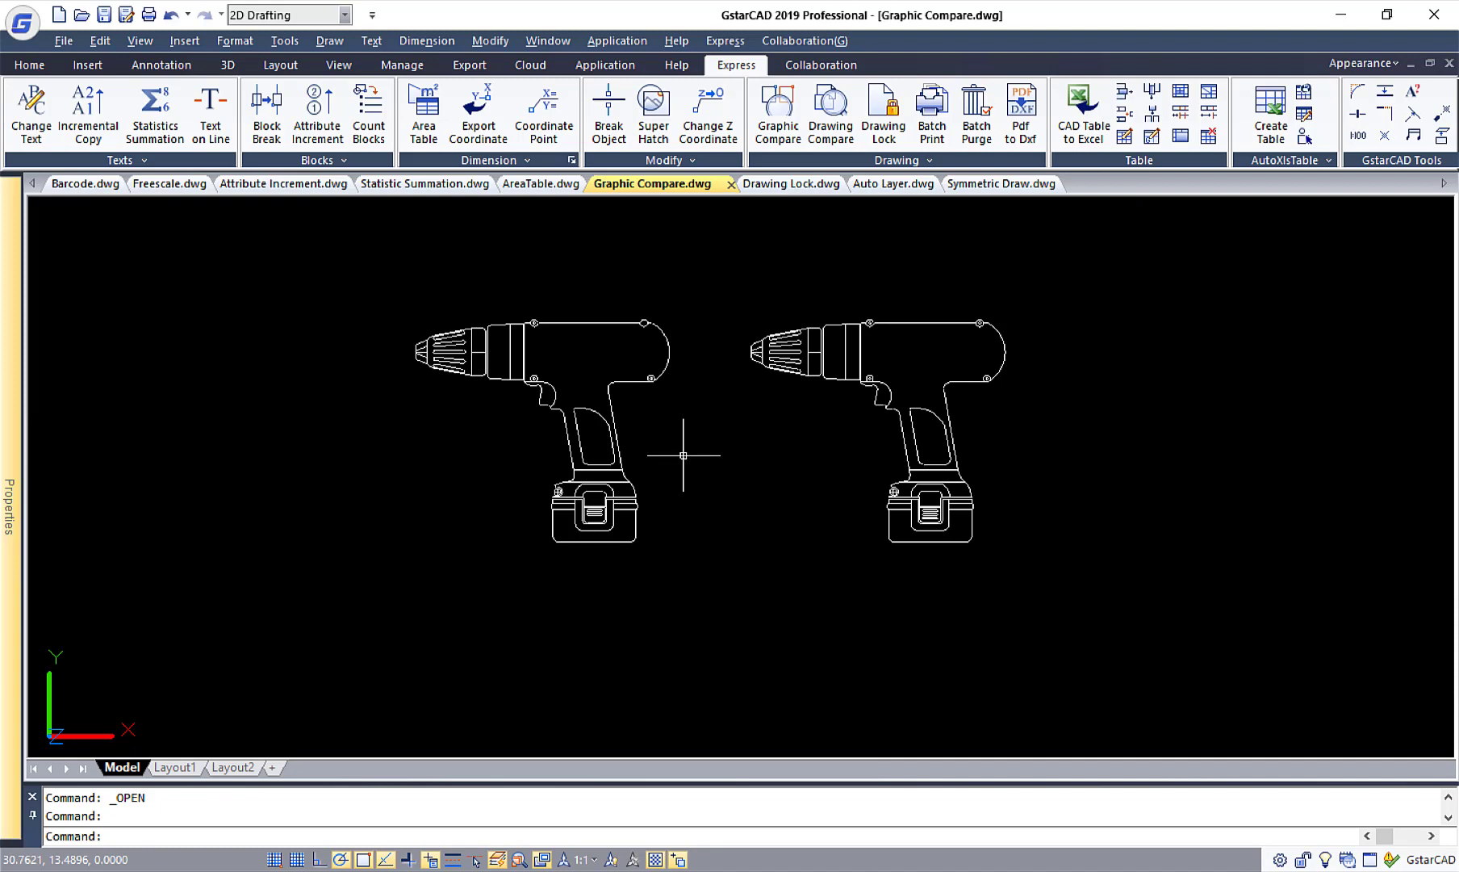
{"action": "left_click", "coordinate": [775, 133]}
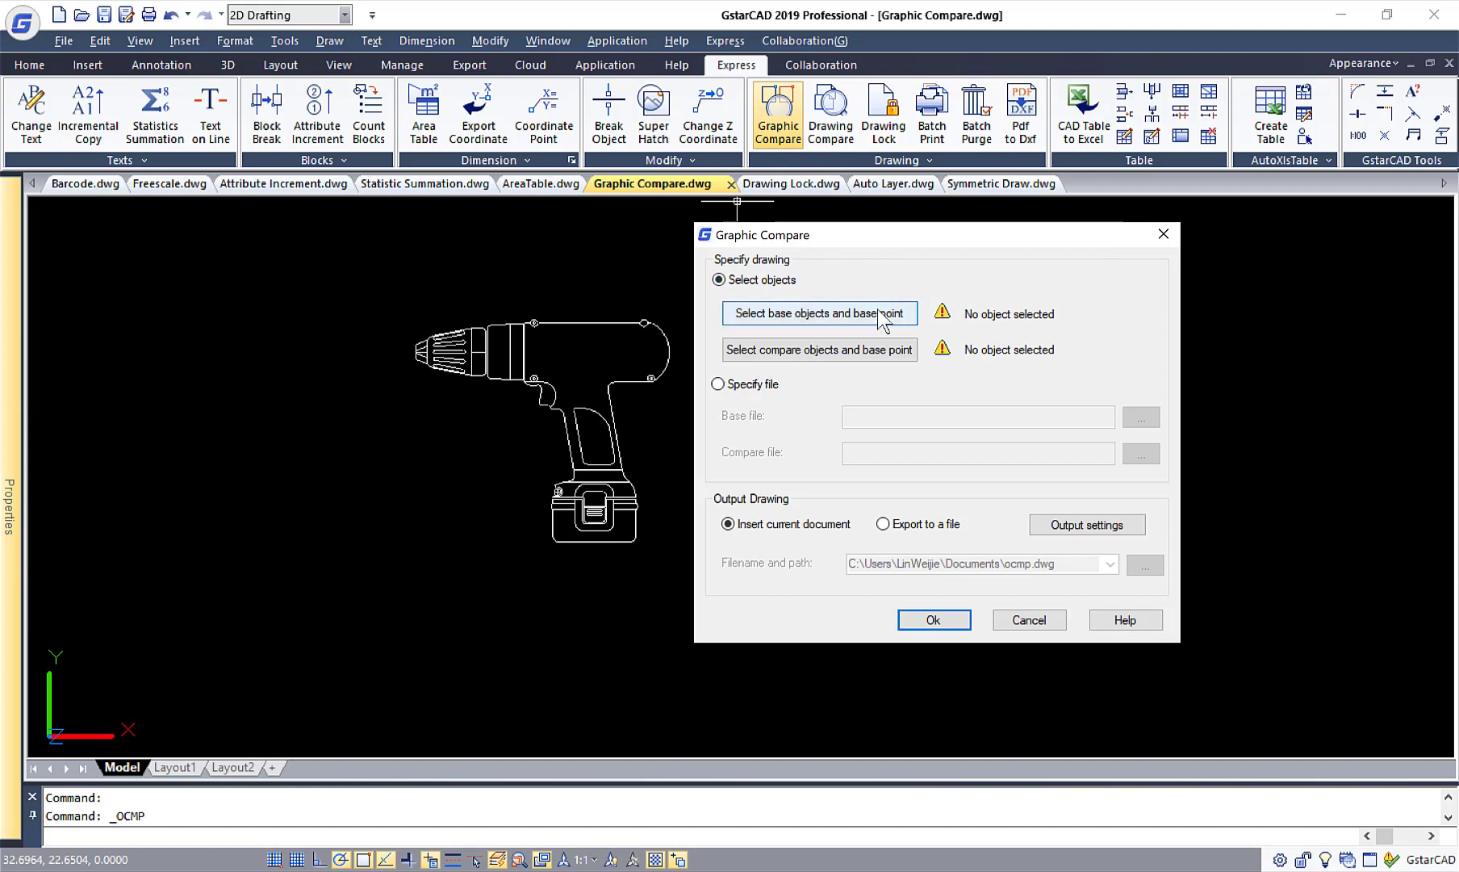
{"action": "left_click", "coordinate": [815, 320]}
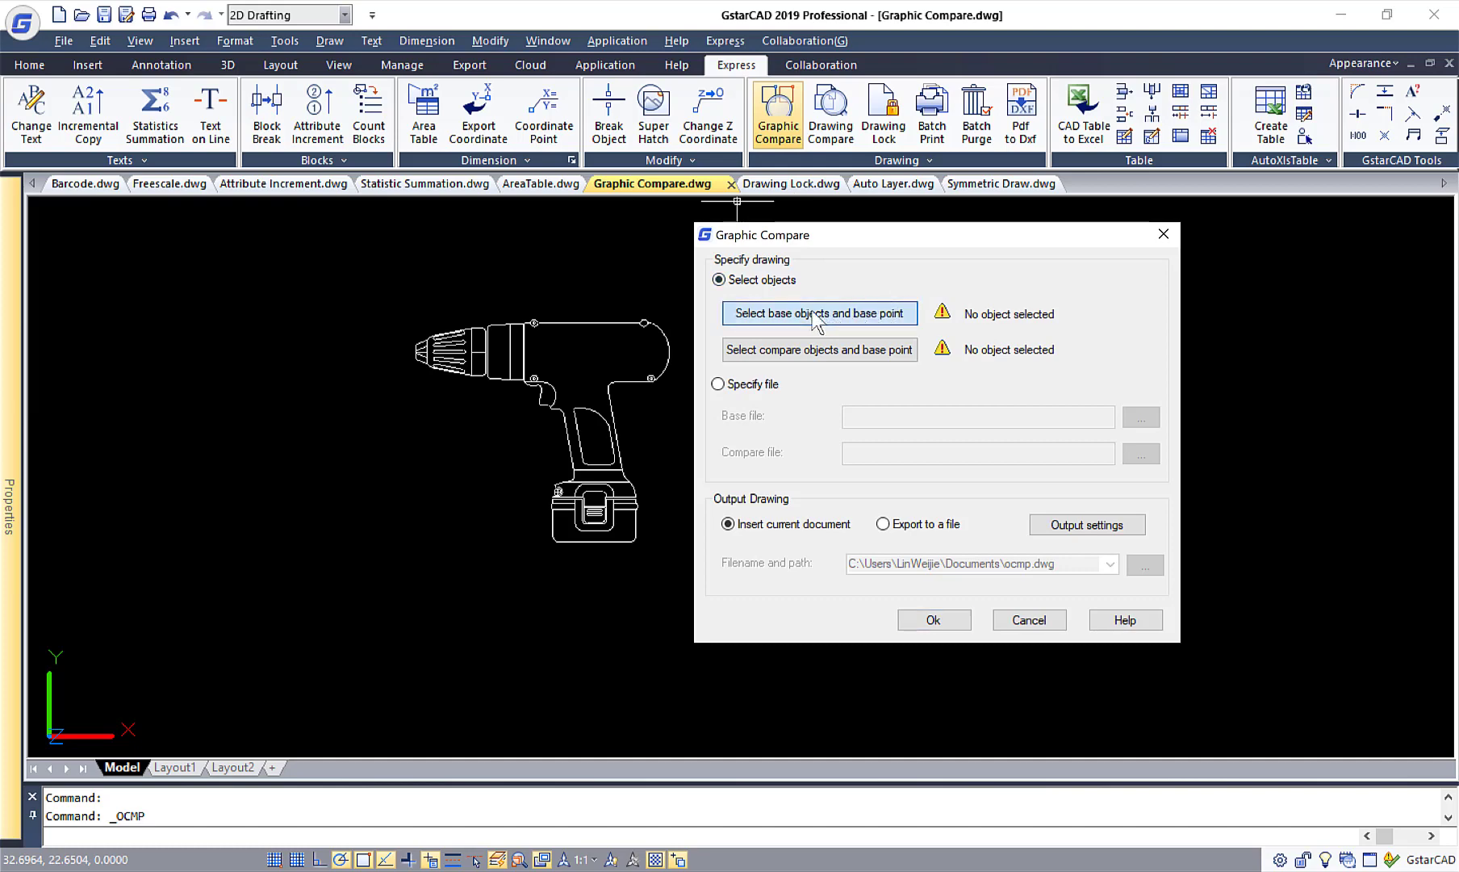
{"action": "left_click", "coordinate": [397, 281]}
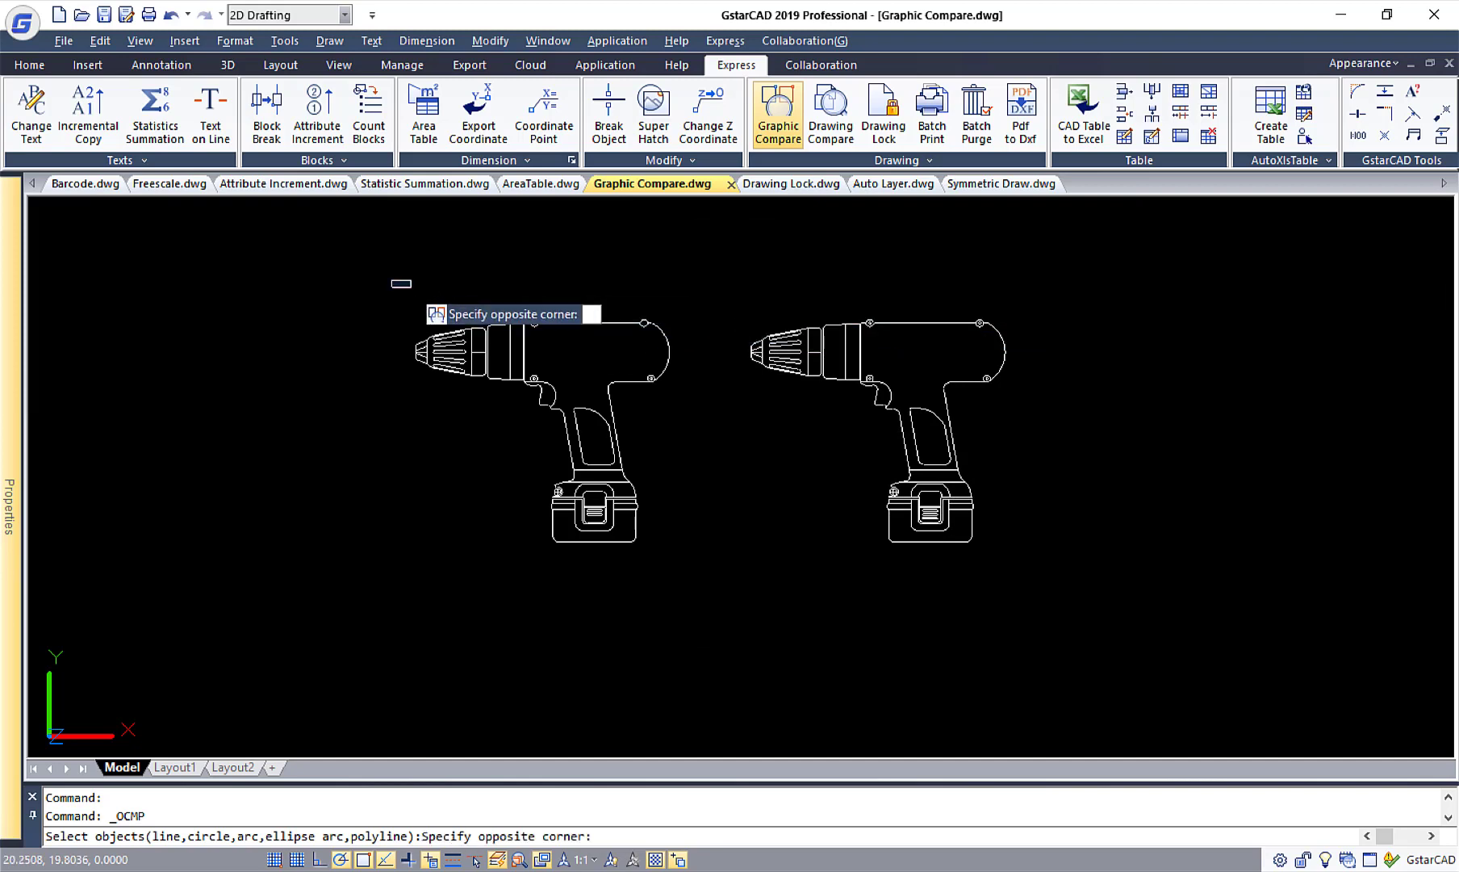
{"action": "left_click", "coordinate": [697, 575]}
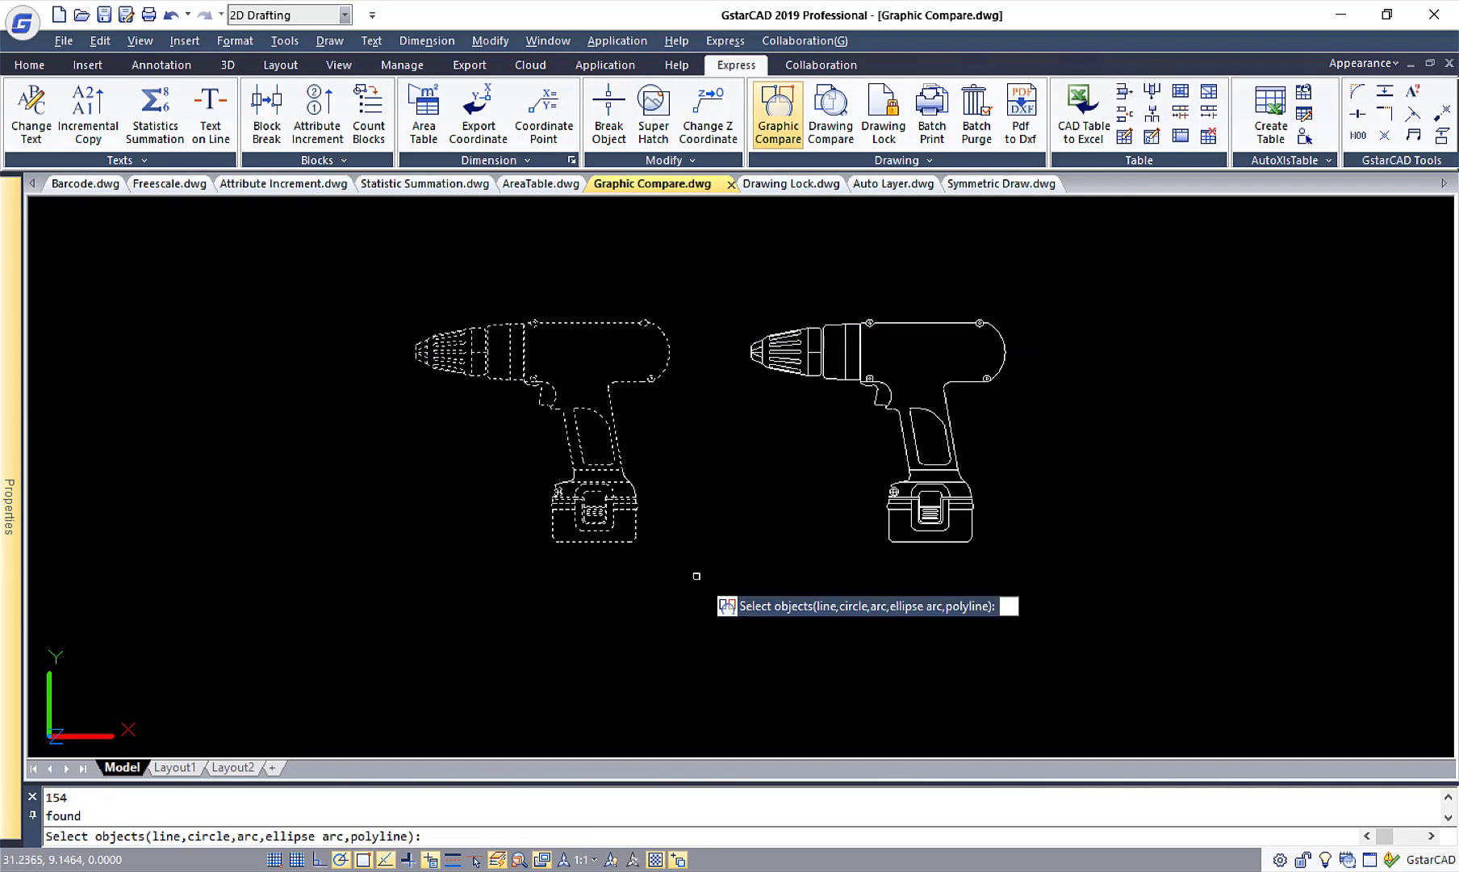
{"action": "key", "text": "Return"}
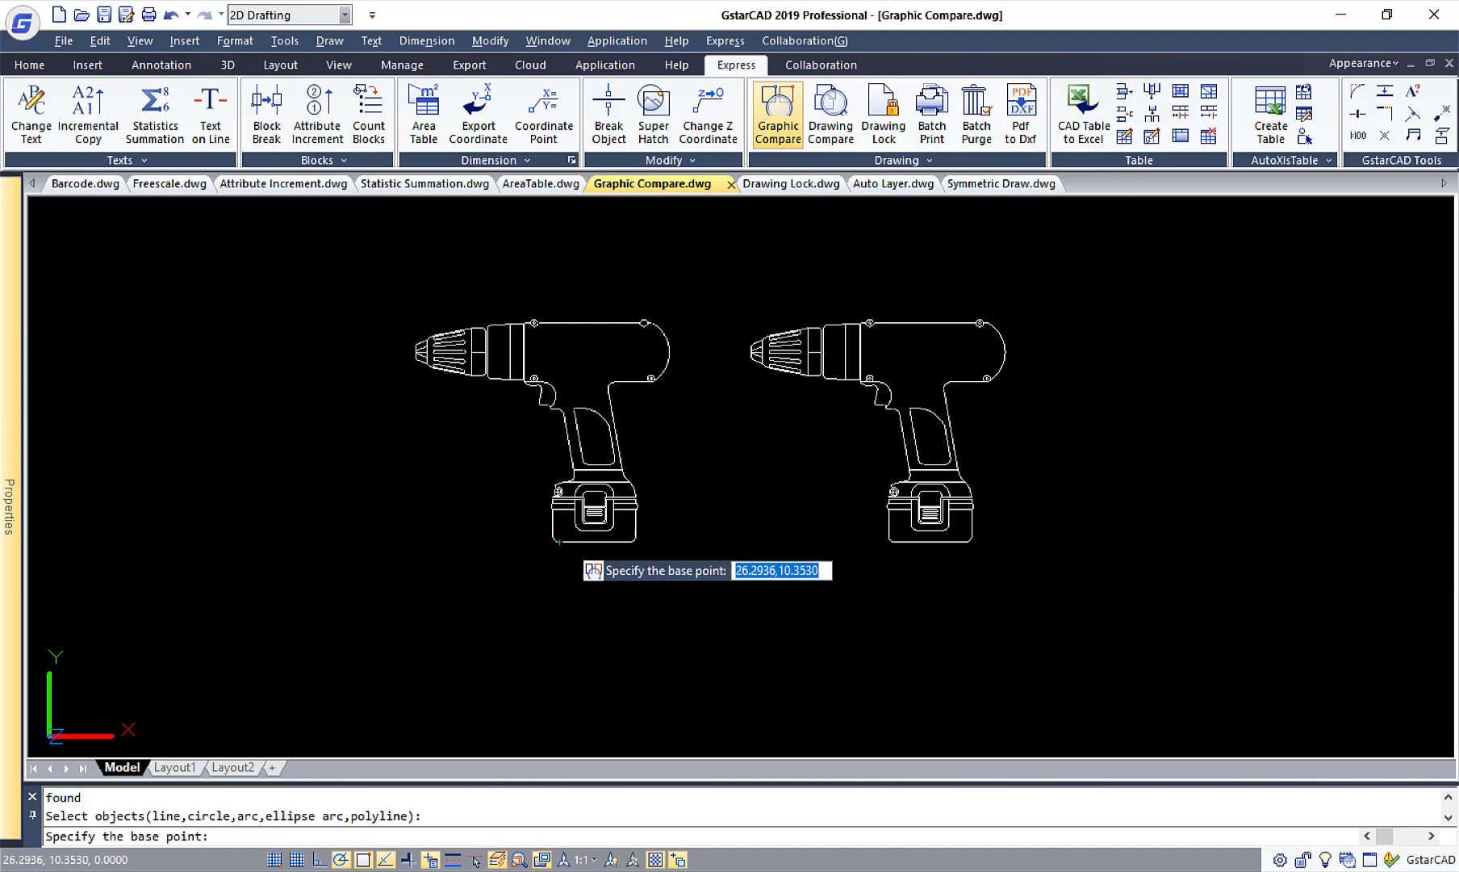
{"action": "left_click", "coordinate": [556, 540]}
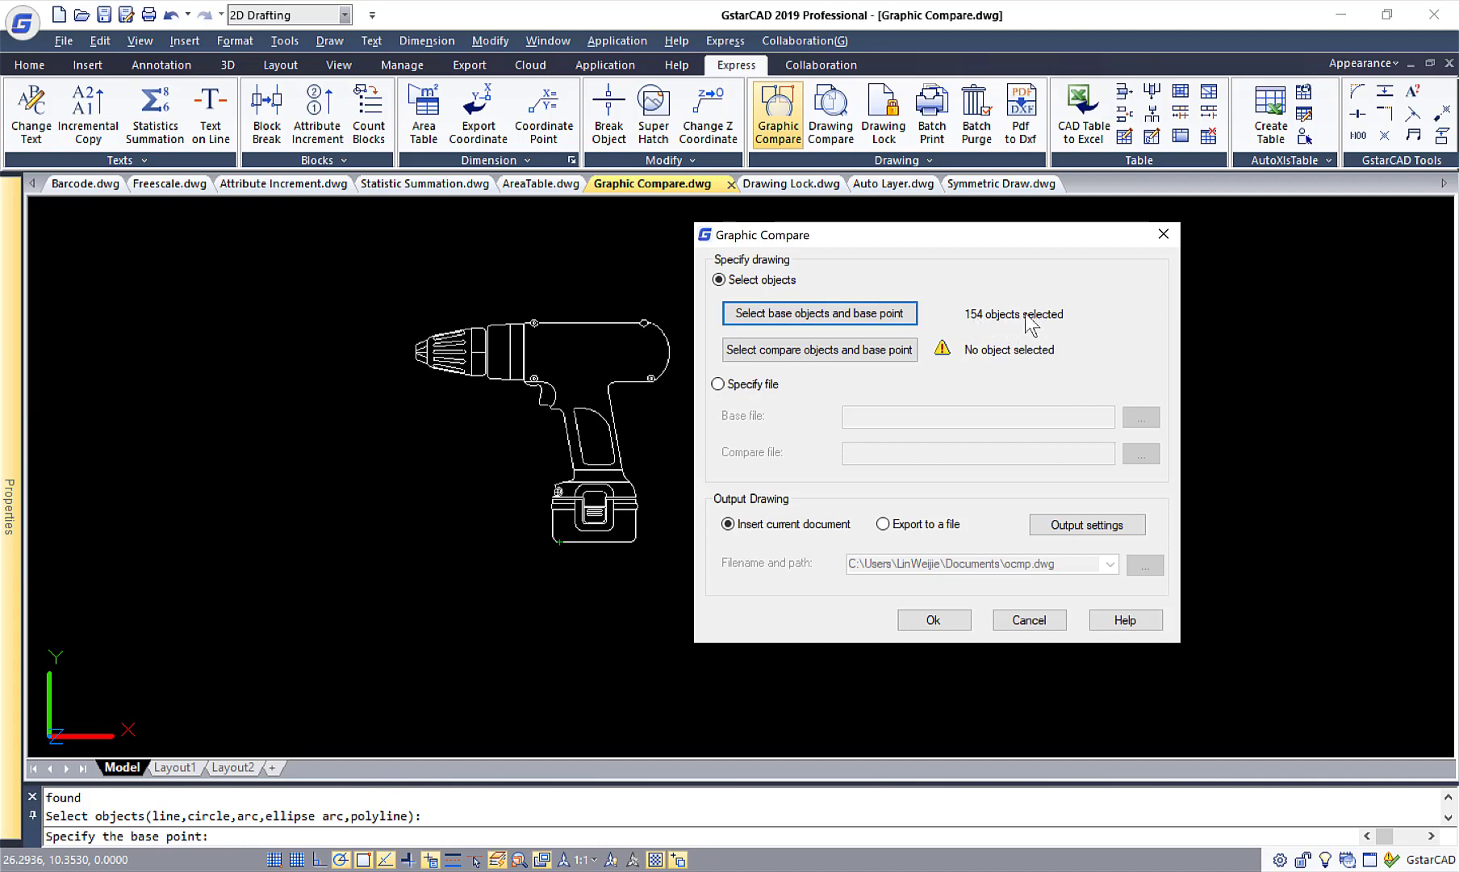
Set the second drill as the compare objects, with its base point at the battery's lower-left corner.
{"action": "left_click", "coordinate": [867, 350]}
{"action": "left_click", "coordinate": [735, 285]}
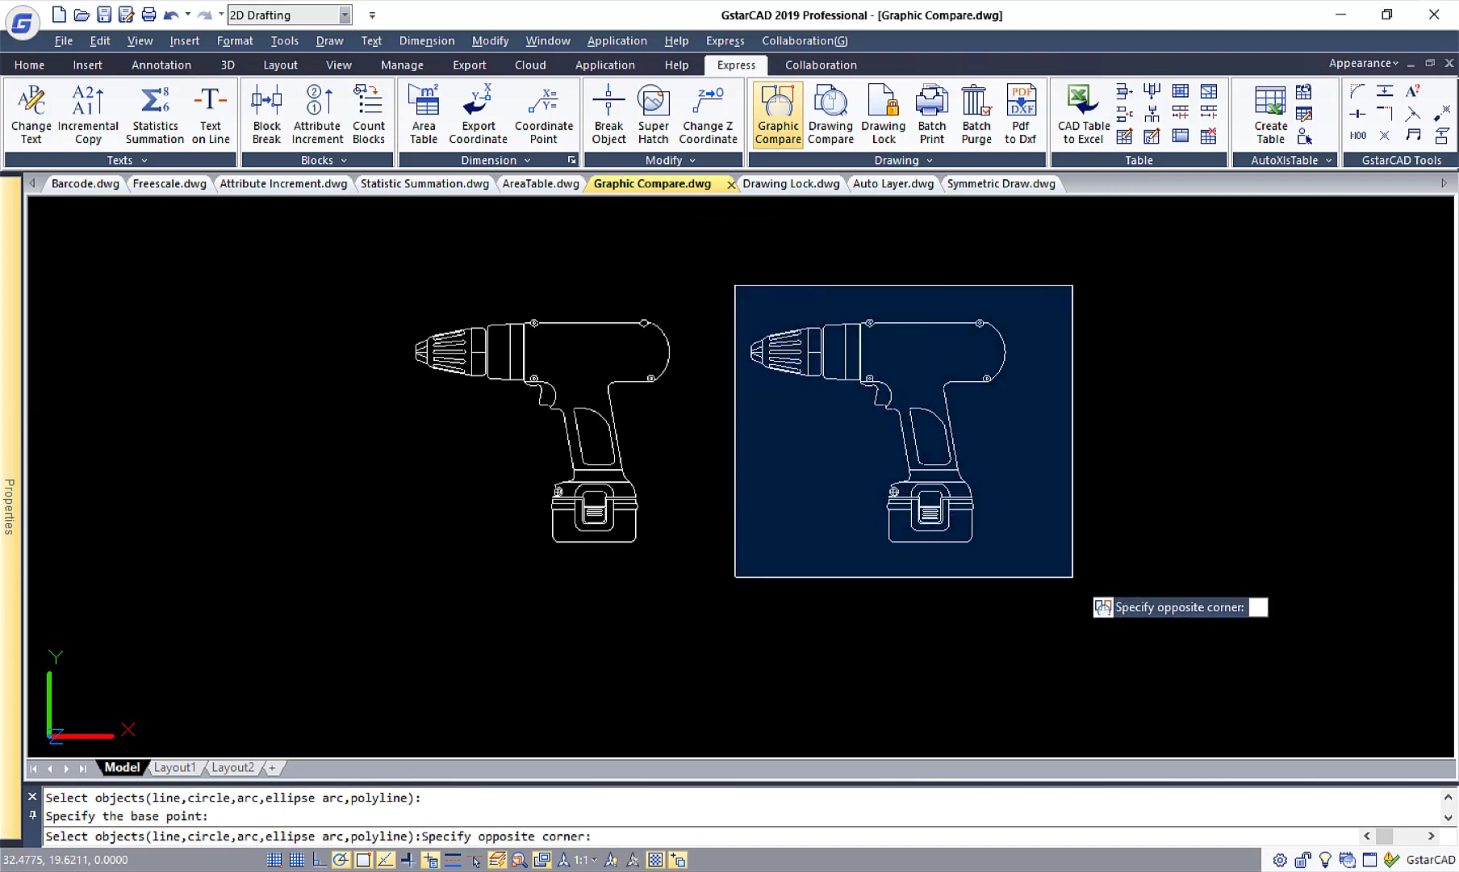
{"action": "left_click", "coordinate": [1072, 576]}
{"action": "key", "text": "Return"}
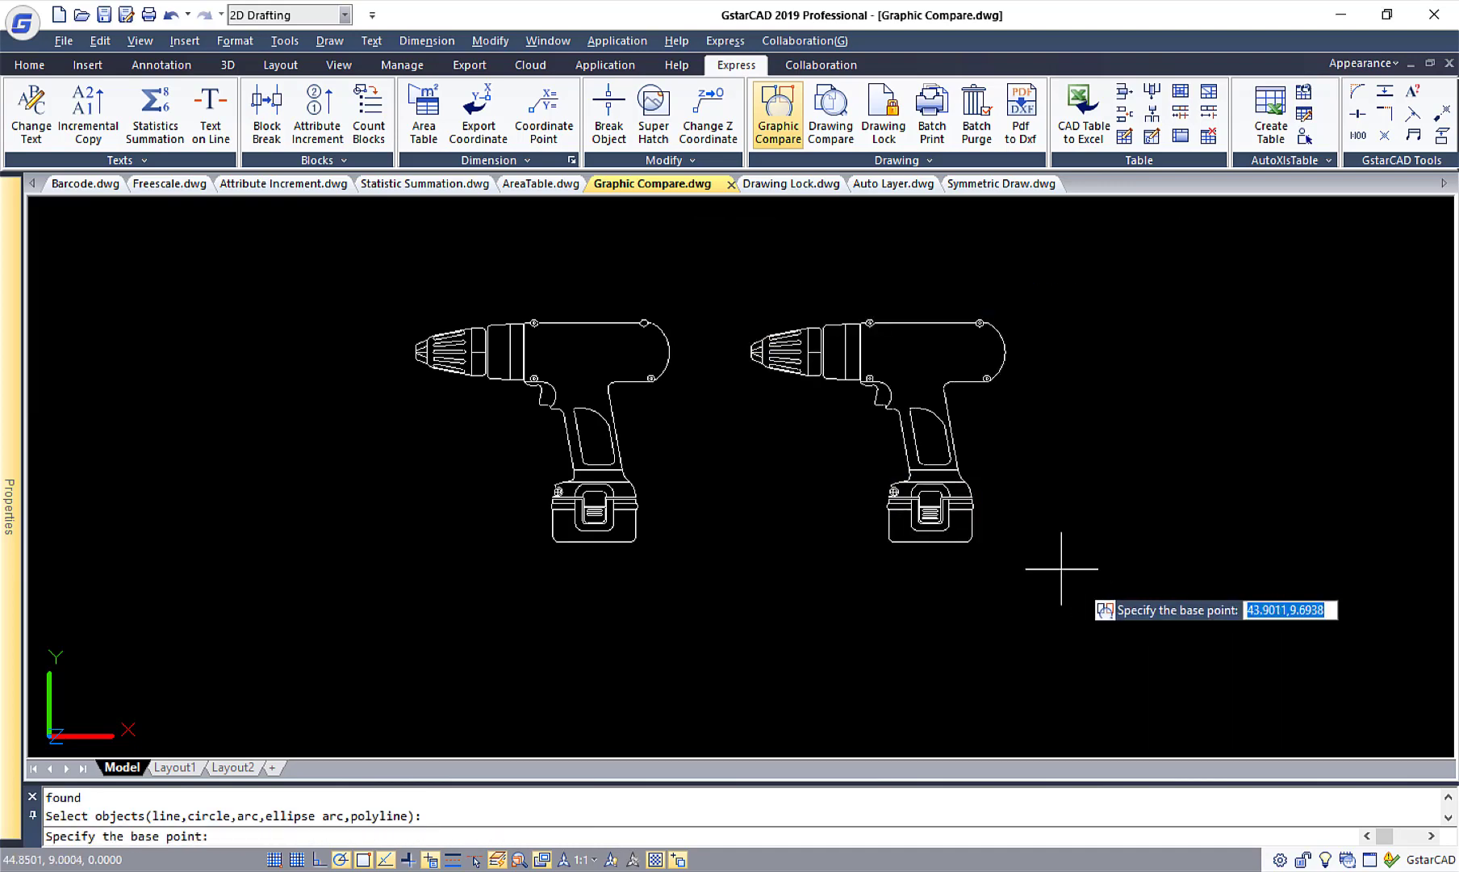
{"action": "left_click", "coordinate": [900, 539]}
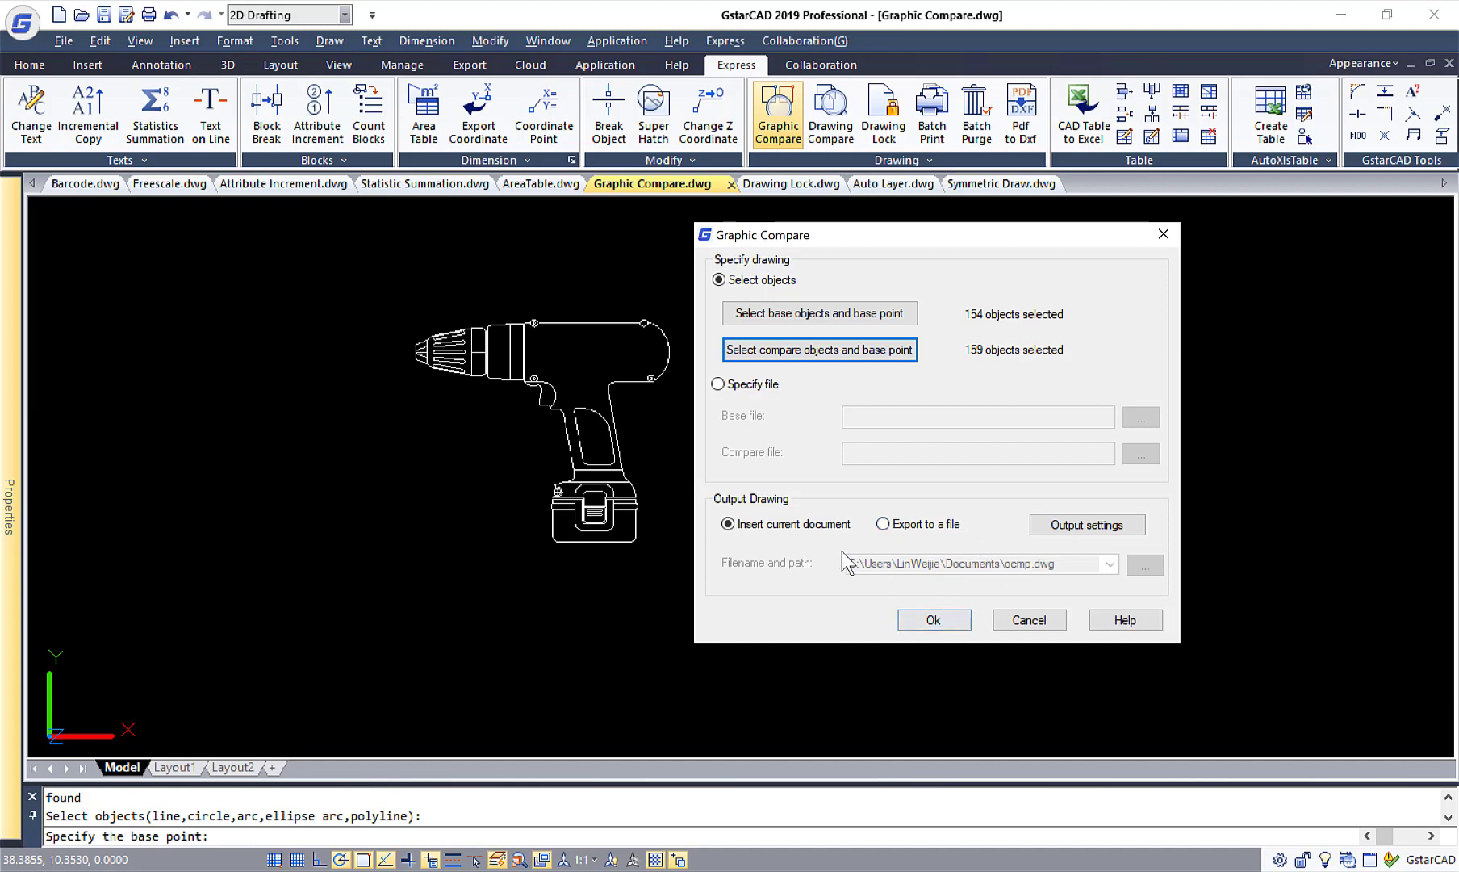
Insert the comparison result into the current drawing, to the right of the two drills.
{"action": "left_click", "coordinate": [950, 623]}
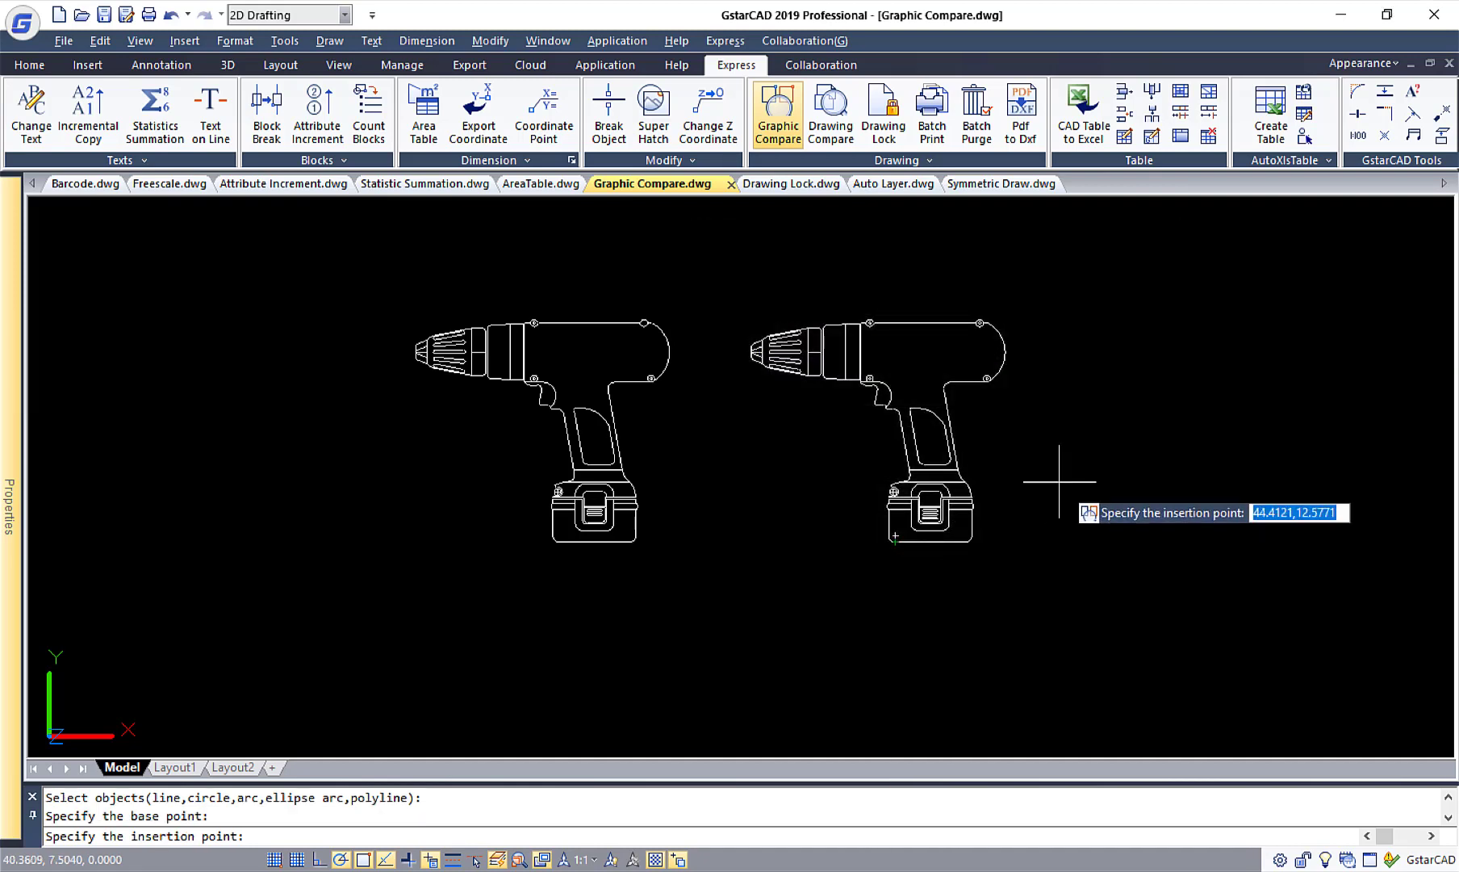
{"action": "middle_click_drag", "start_coordinate": [1110, 504], "coordinate": [837, 506]}
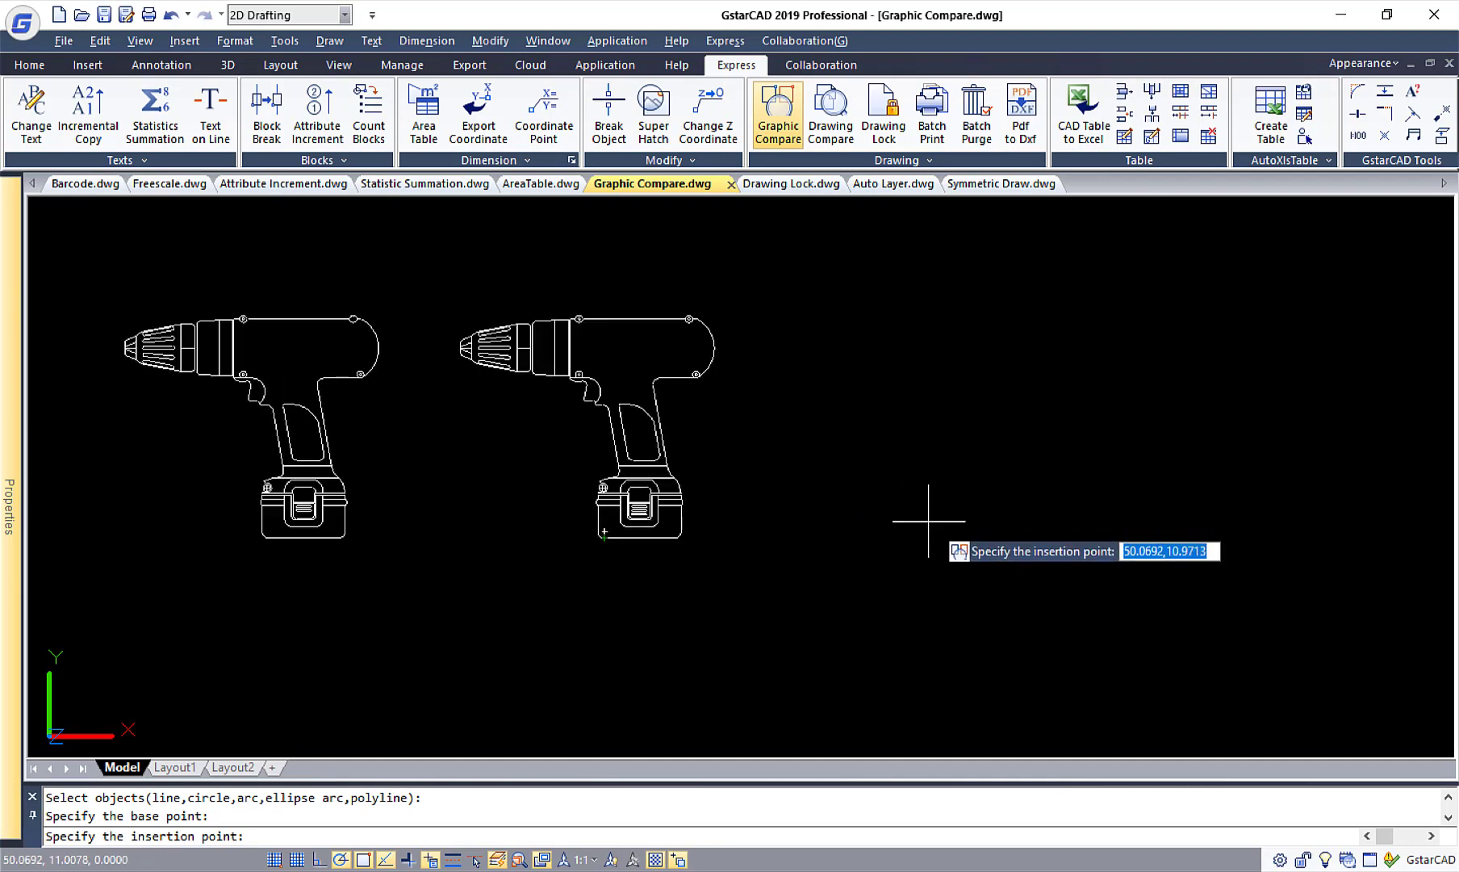
{"action": "left_click", "coordinate": [928, 520]}
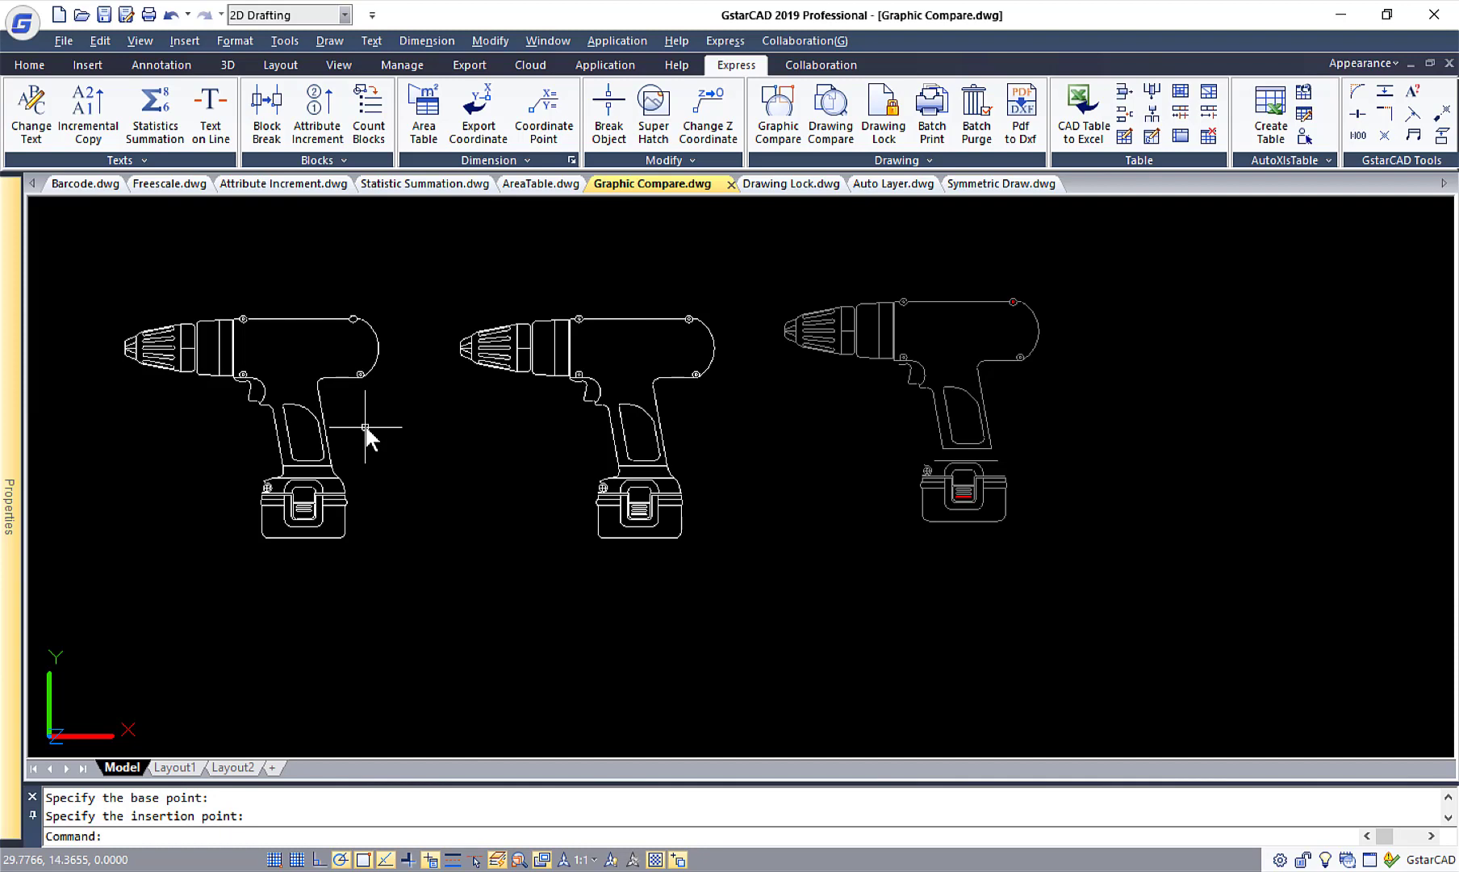
Switch to the Drawing Lock.dwg floor plan, open the "Meeting Room" text for editing and close the text editor without changing it.
{"action": "left_click", "coordinate": [792, 185]}
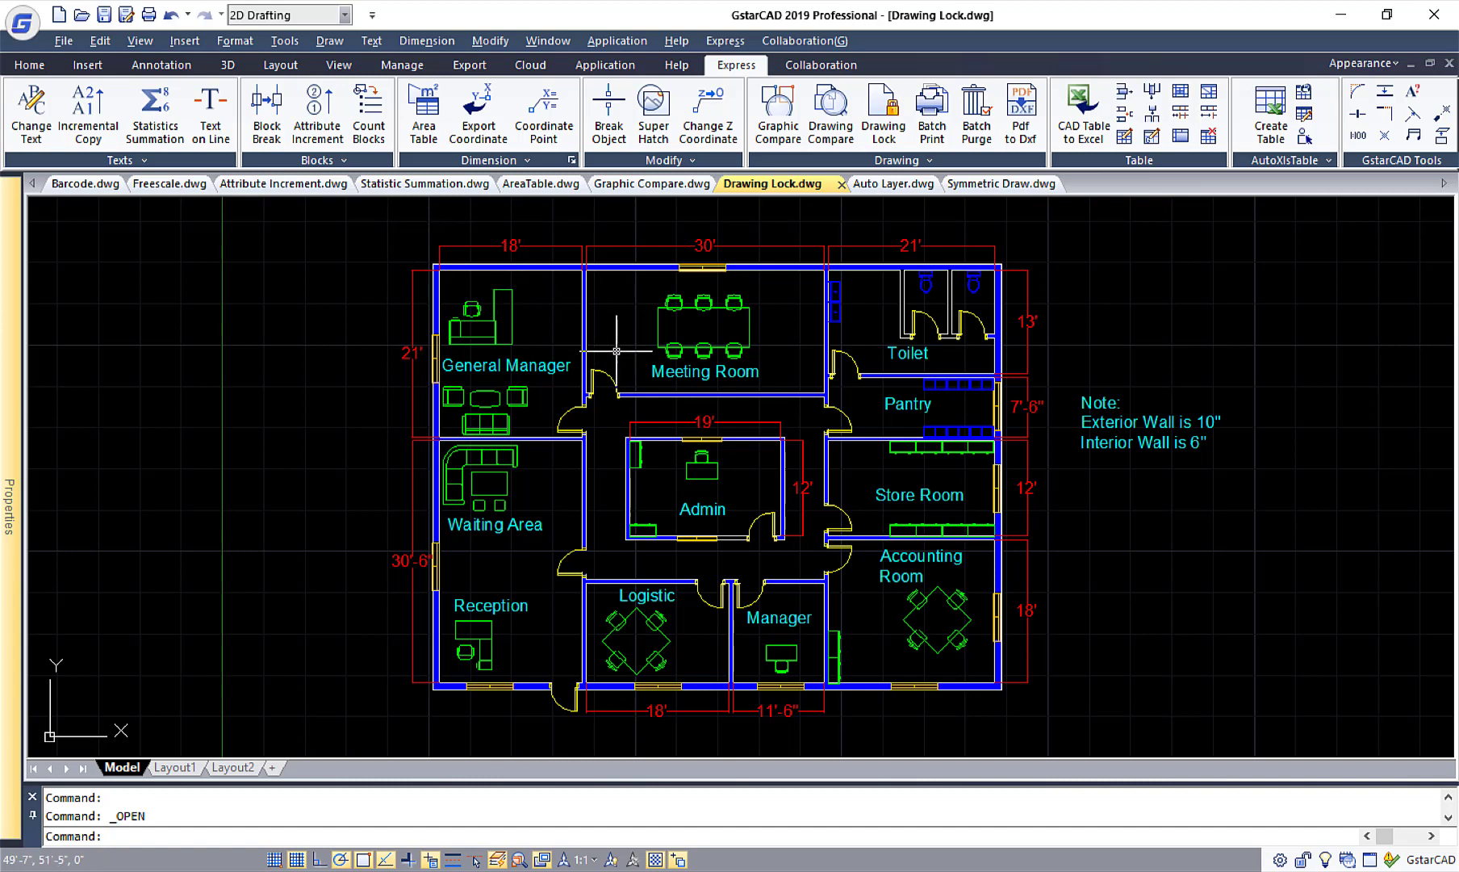
{"action": "left_click", "coordinate": [708, 372]}
{"action": "double_click", "coordinate": [707, 372]}
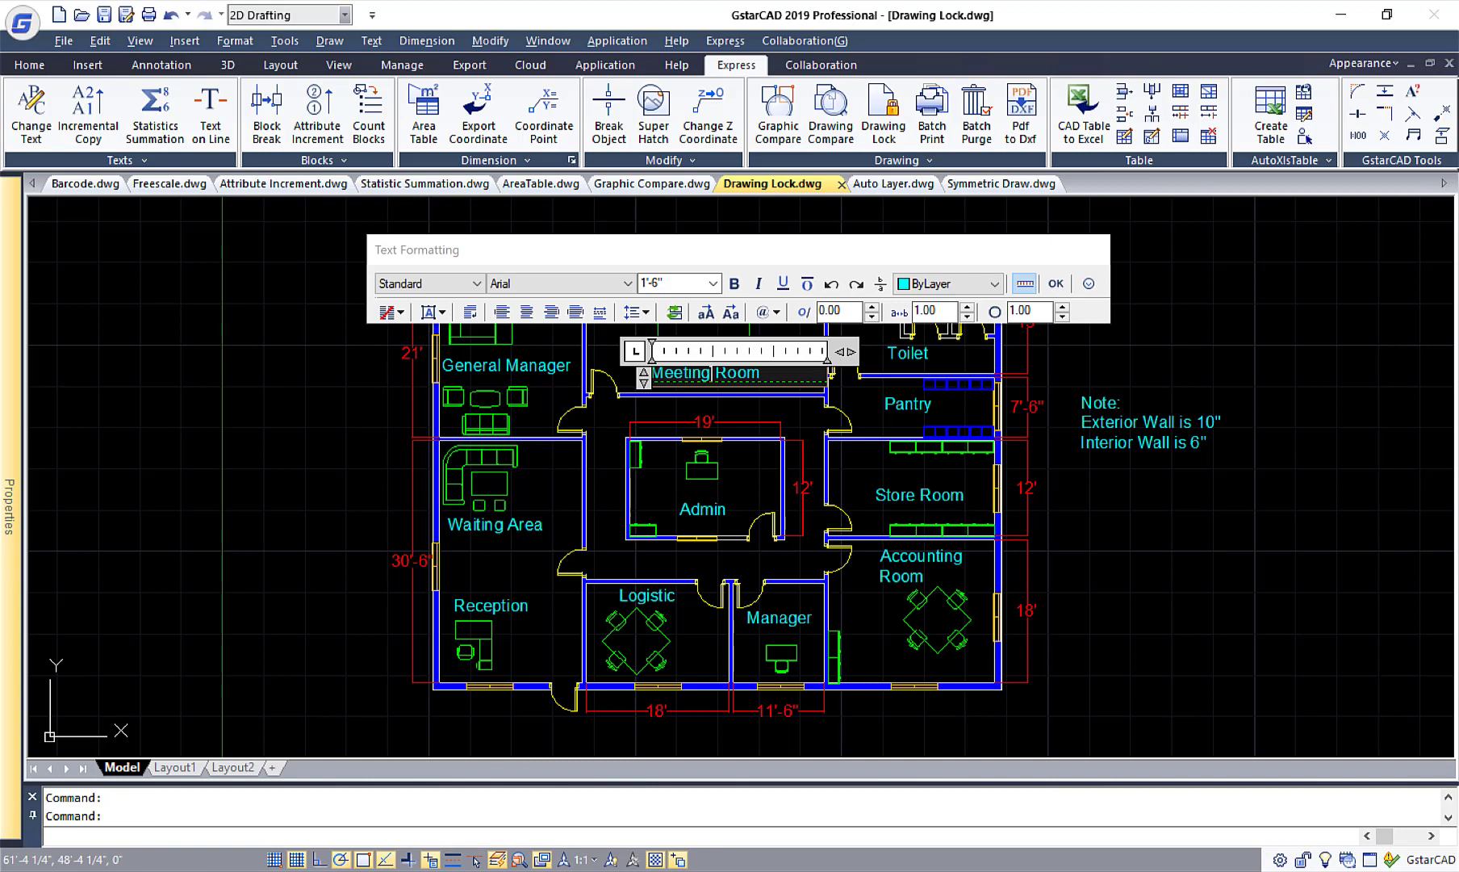
{"action": "left_click", "coordinate": [1056, 282]}
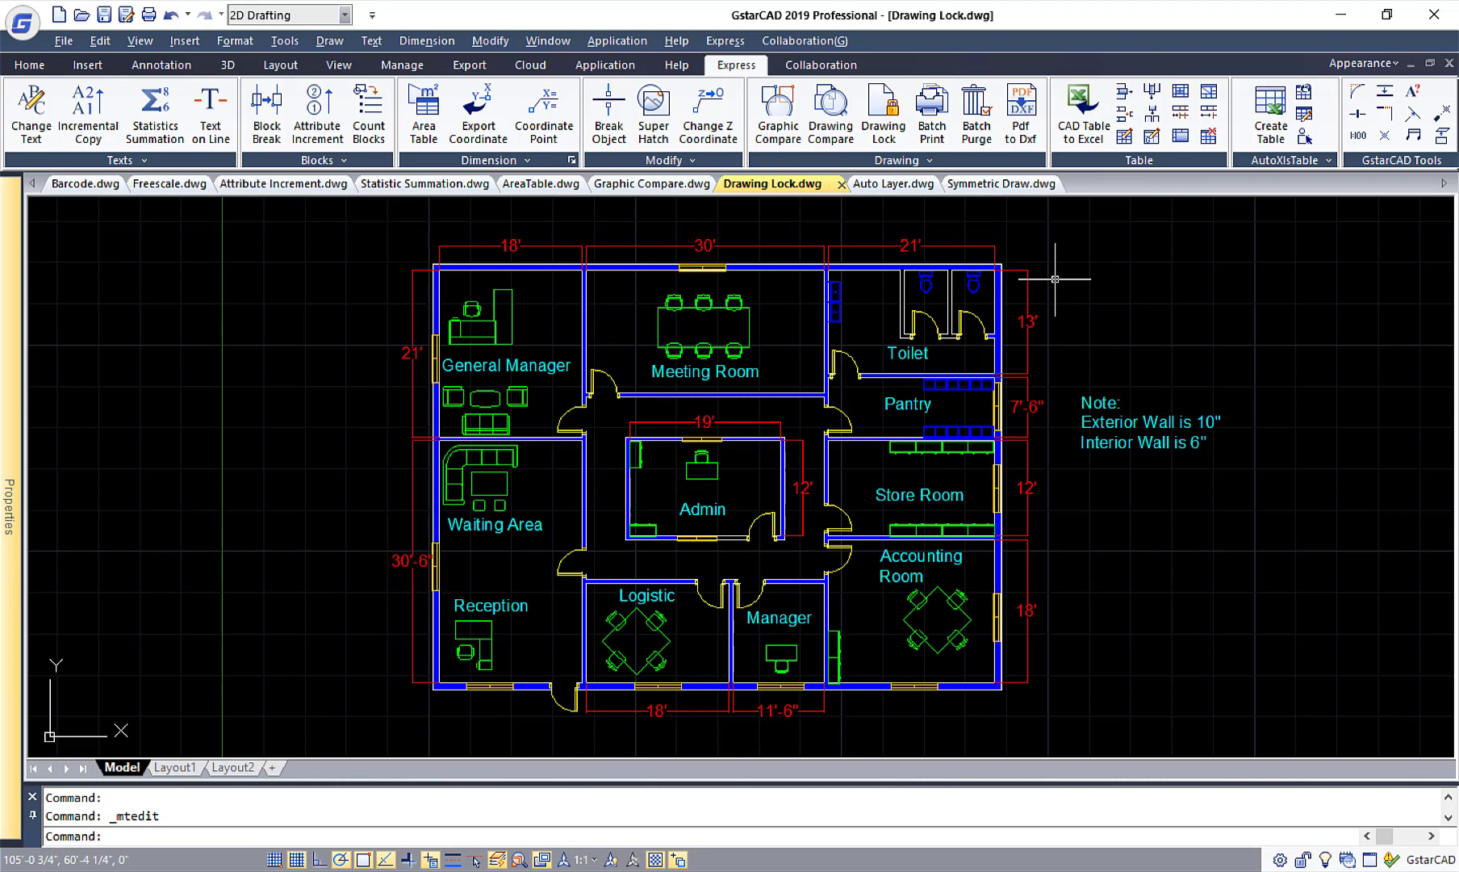
Lock the entire floor plan, including its dimensions and wall note, with Drawing Lock.
{"action": "left_click", "coordinate": [892, 134]}
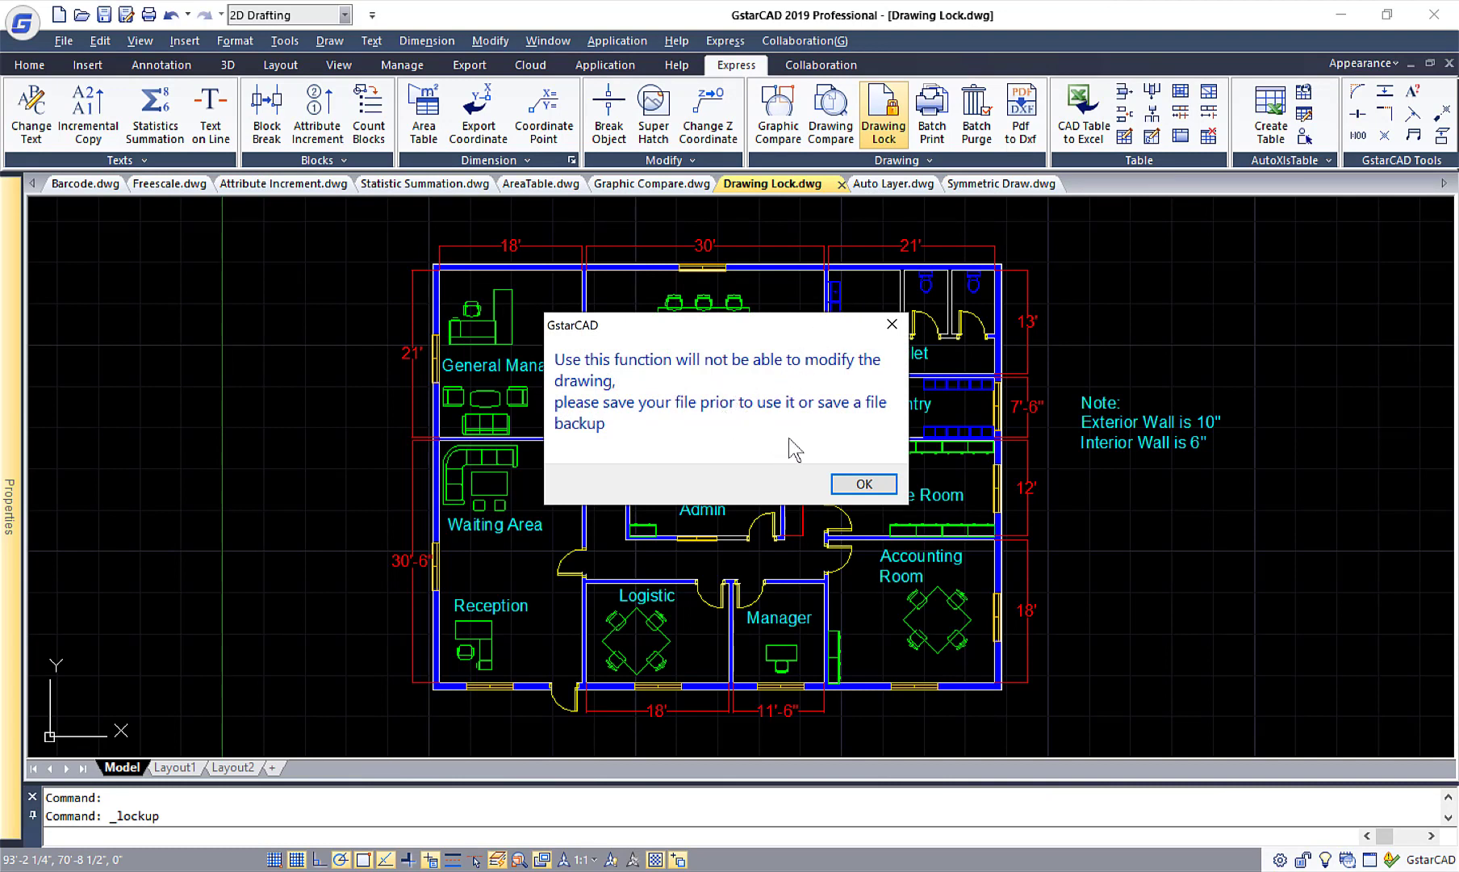
{"action": "left_click", "coordinate": [864, 485]}
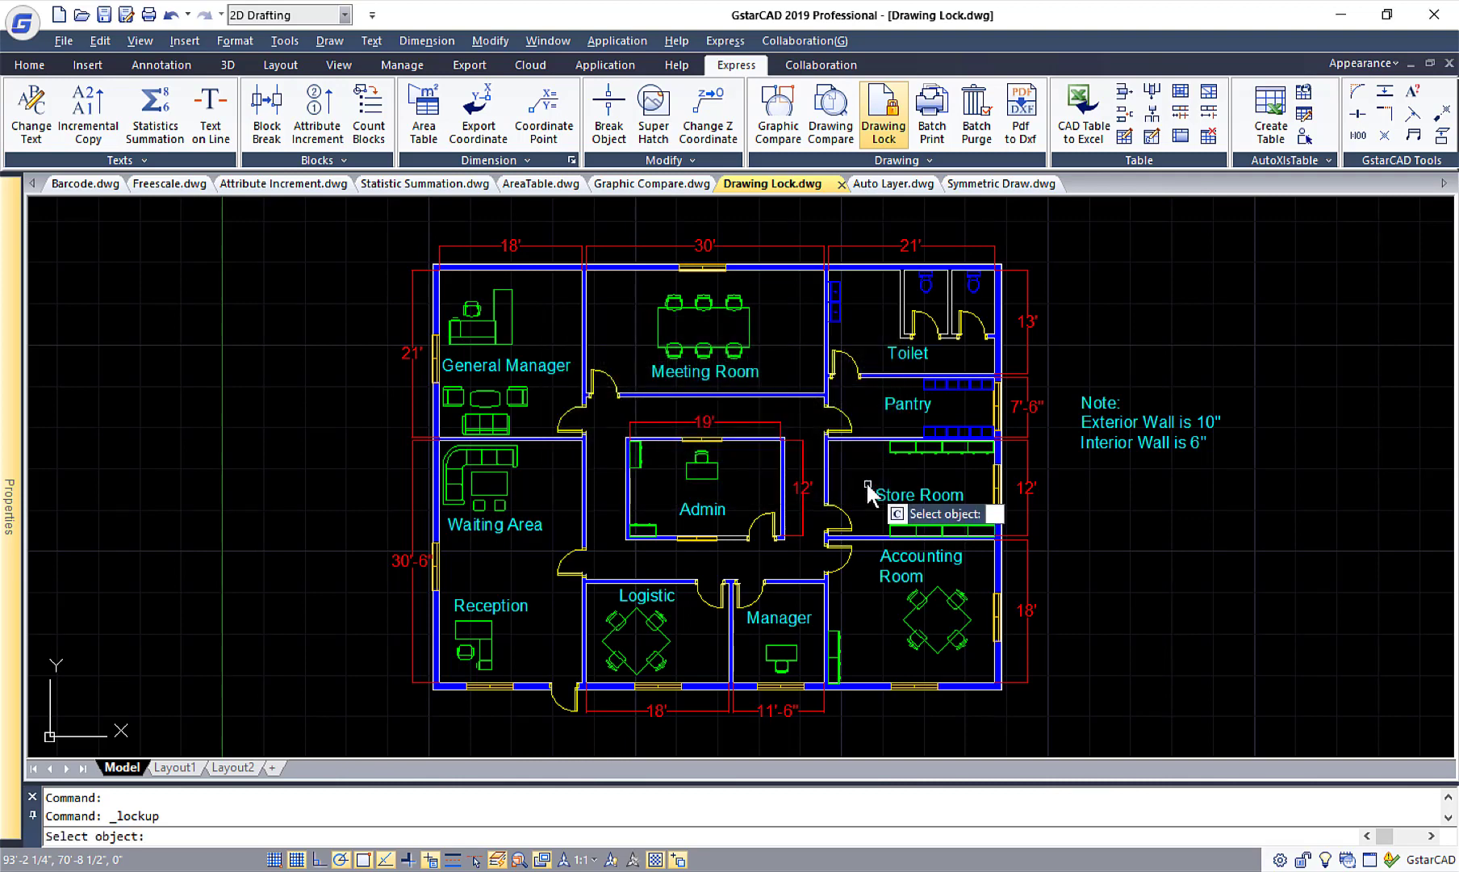
{"action": "left_click", "coordinate": [377, 211]}
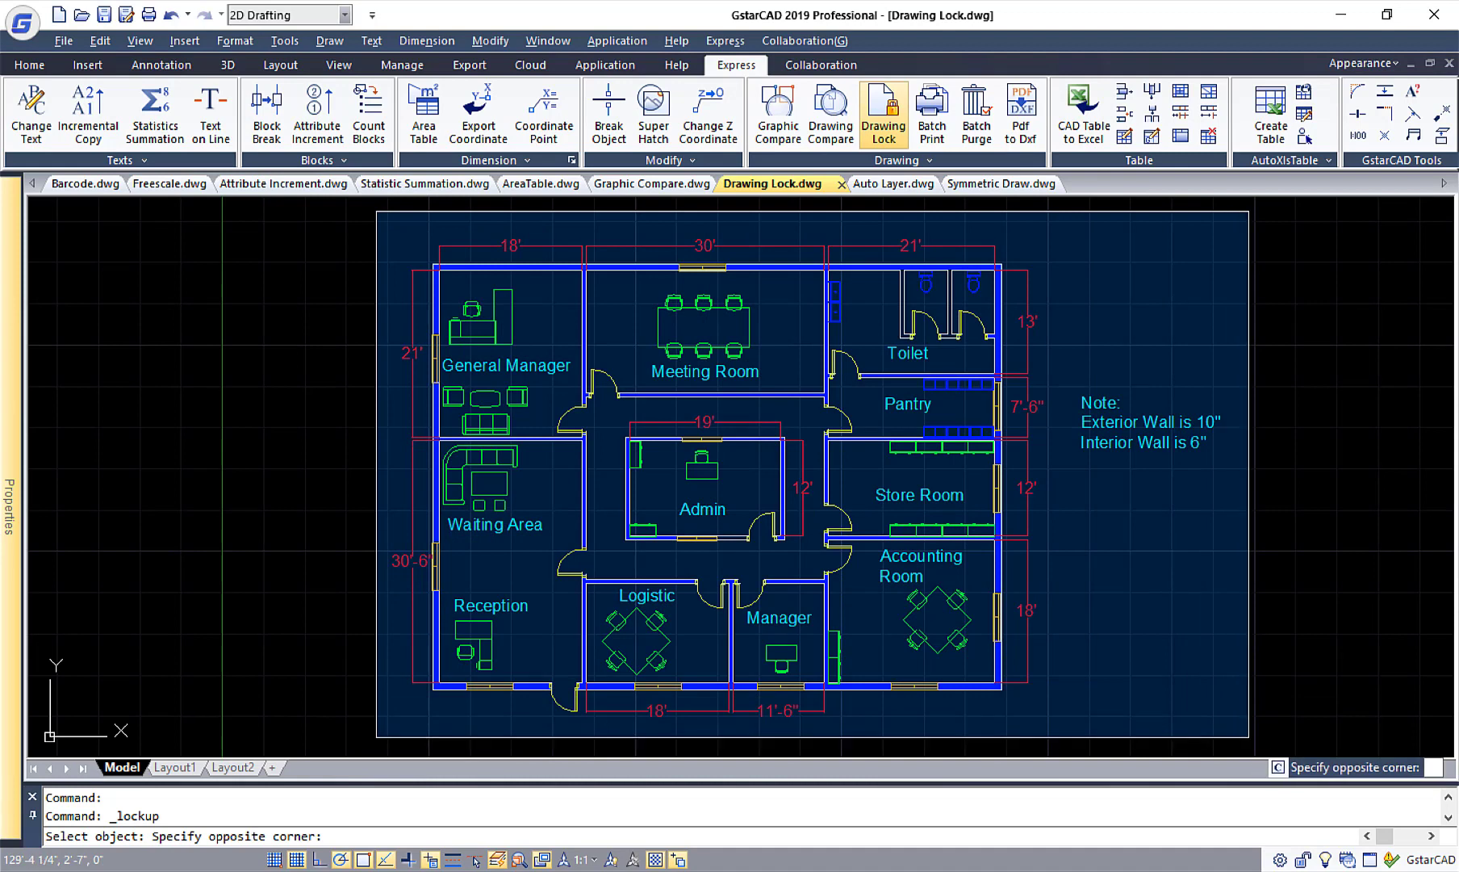
{"action": "left_click", "coordinate": [1233, 736]}
{"action": "key", "text": "Return"}
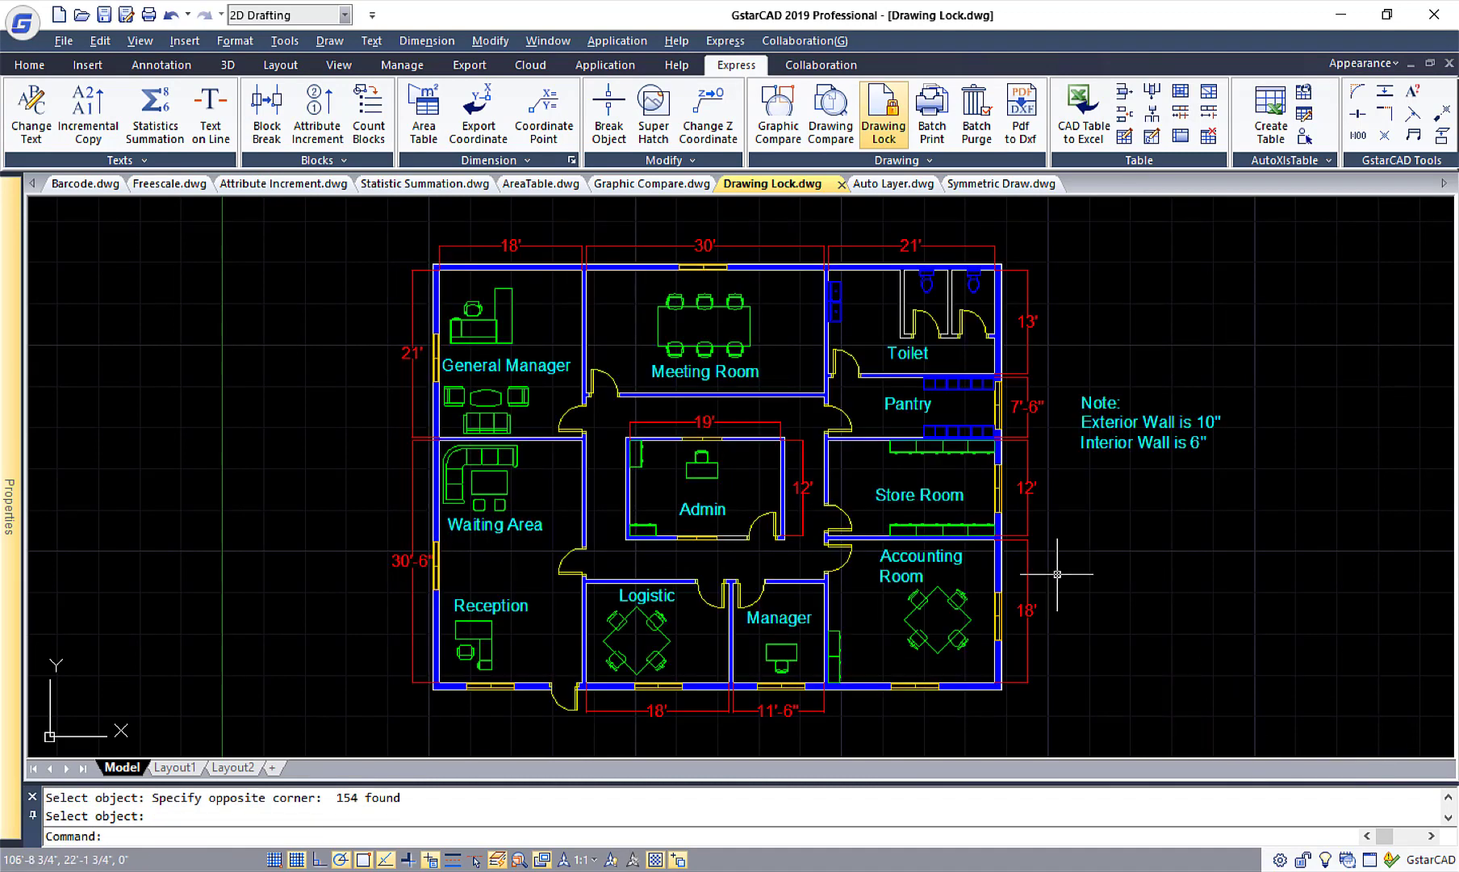
Try to edit the "Meeting Room" text in the locked floor plan, and cancel the block definition dialog.
{"action": "left_click", "coordinate": [731, 376]}
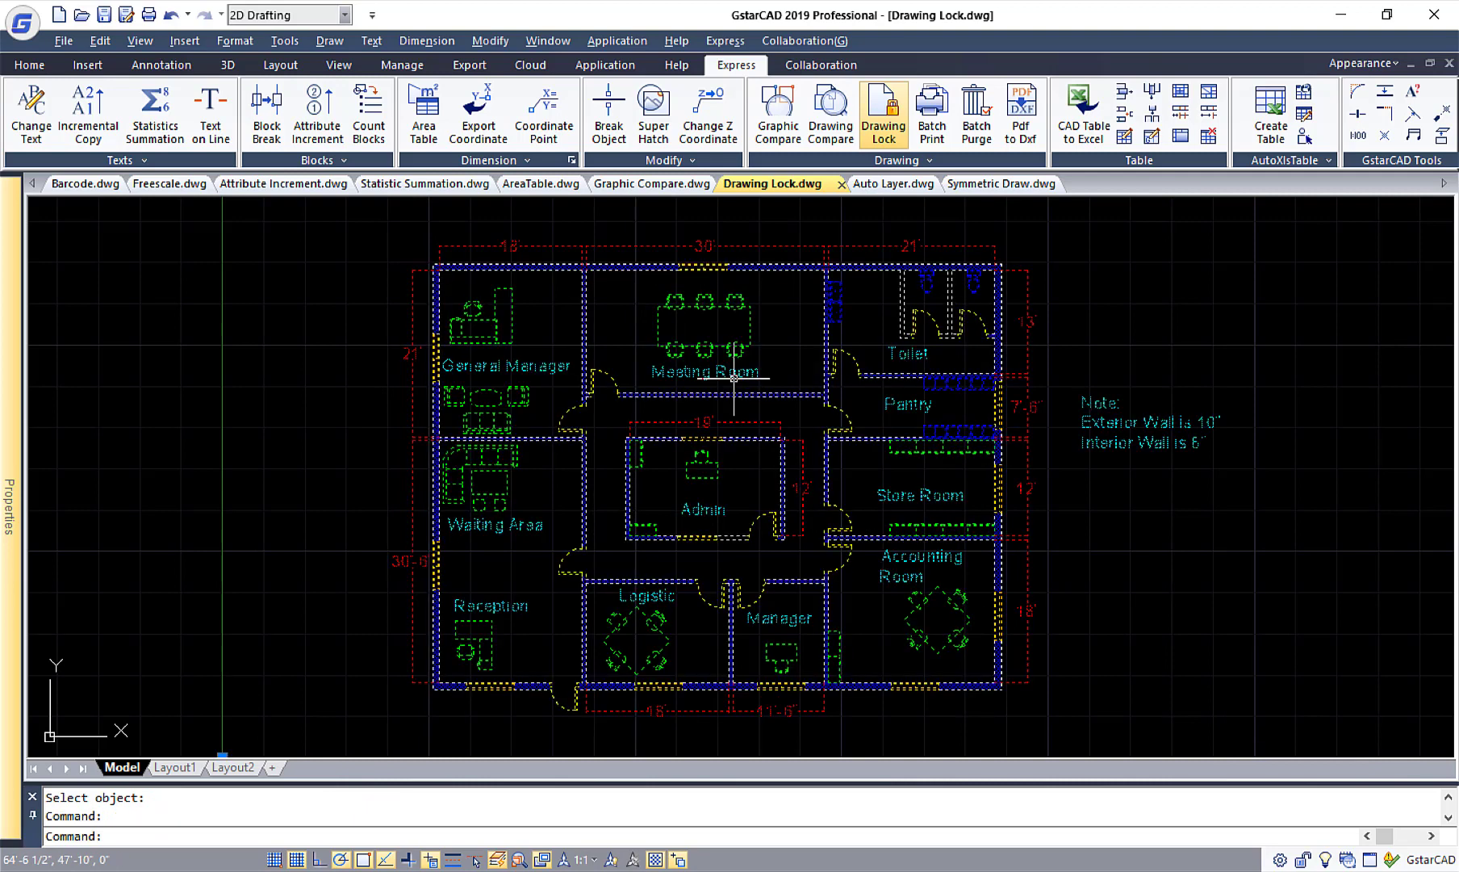
{"action": "double_click", "coordinate": [731, 374]}
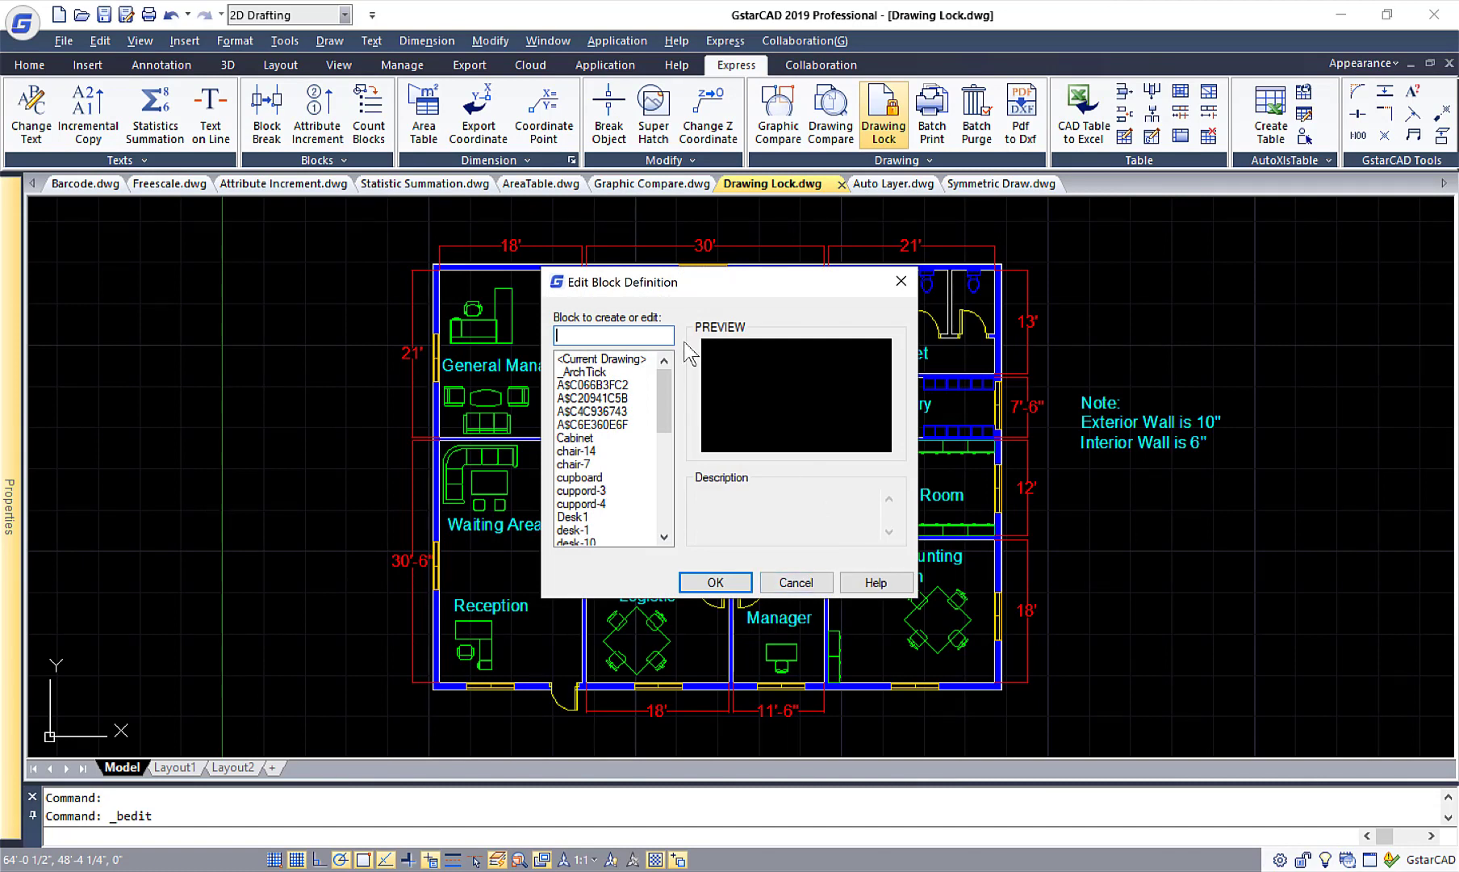
{"action": "left_click", "coordinate": [795, 582]}
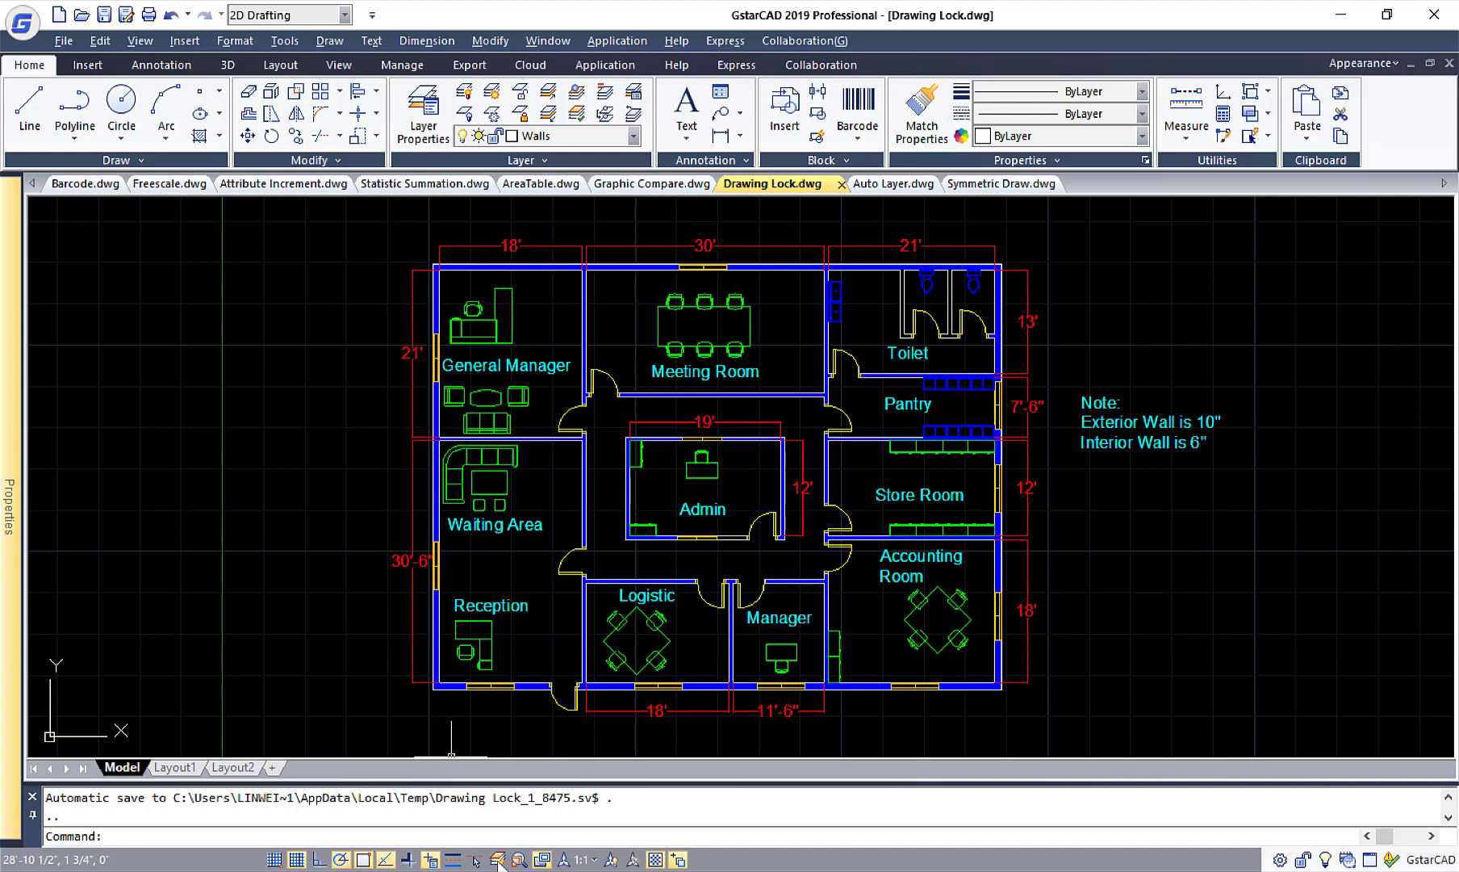
Switch to the Auto Layer.dwg drawing and review its existing layers in the Layer Properties Manager.
{"action": "left_click", "coordinate": [885, 186]}
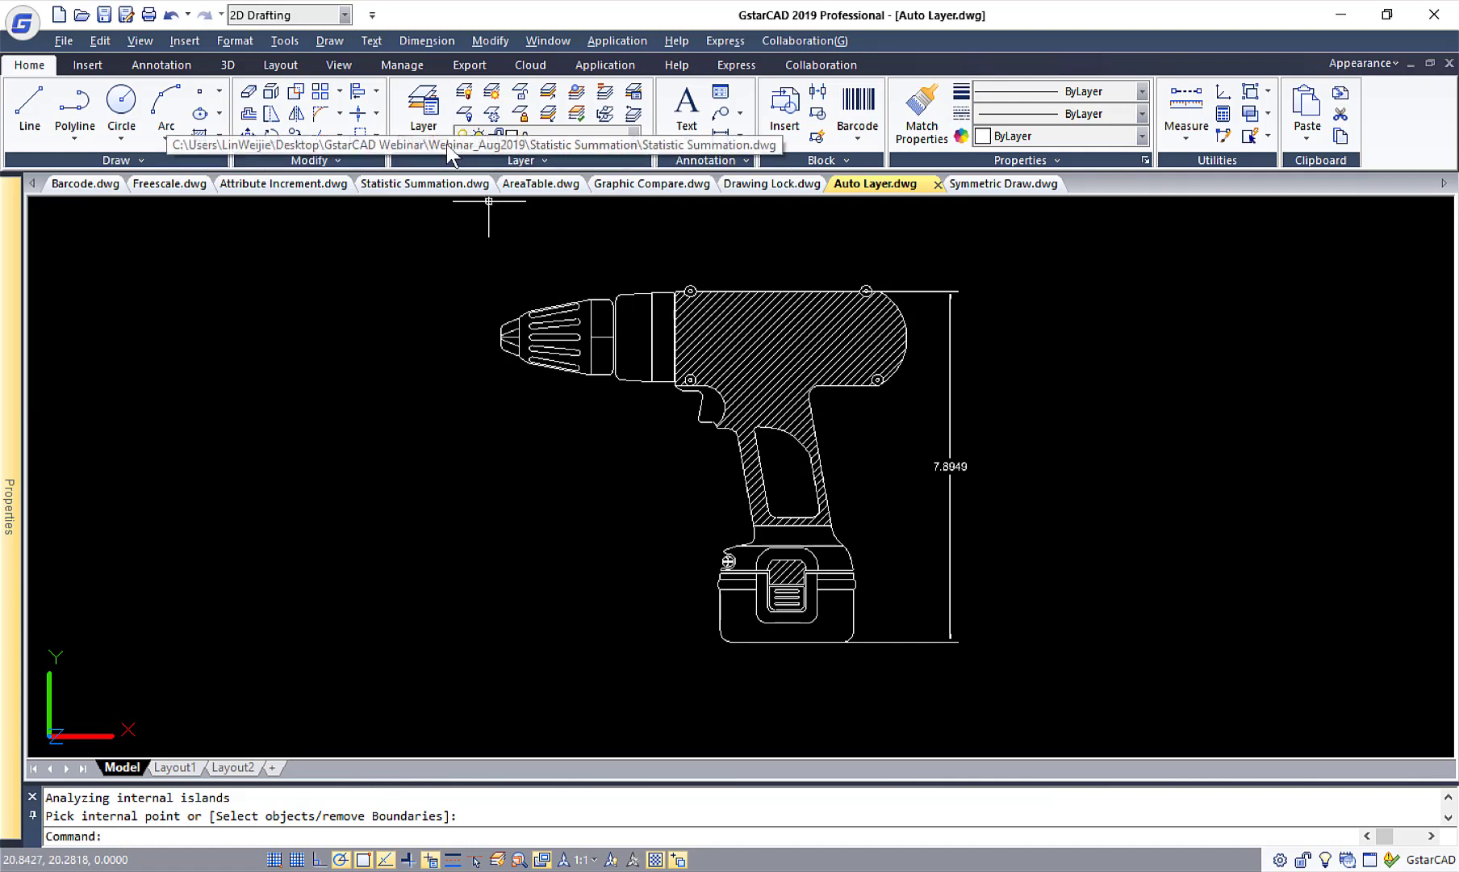
{"action": "left_click", "coordinate": [423, 121]}
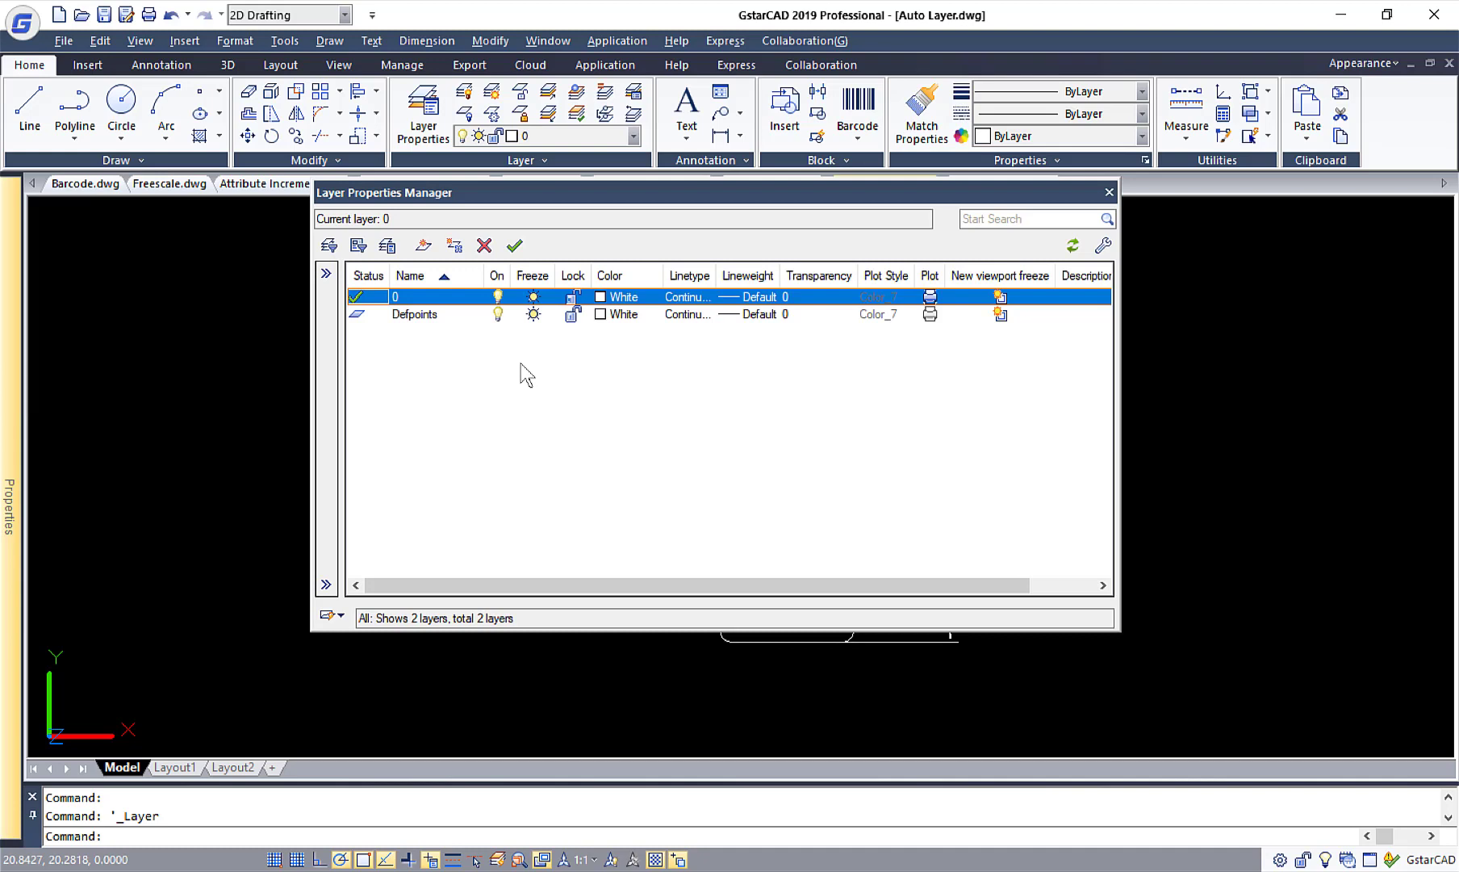
{"action": "left_click", "coordinate": [1108, 192]}
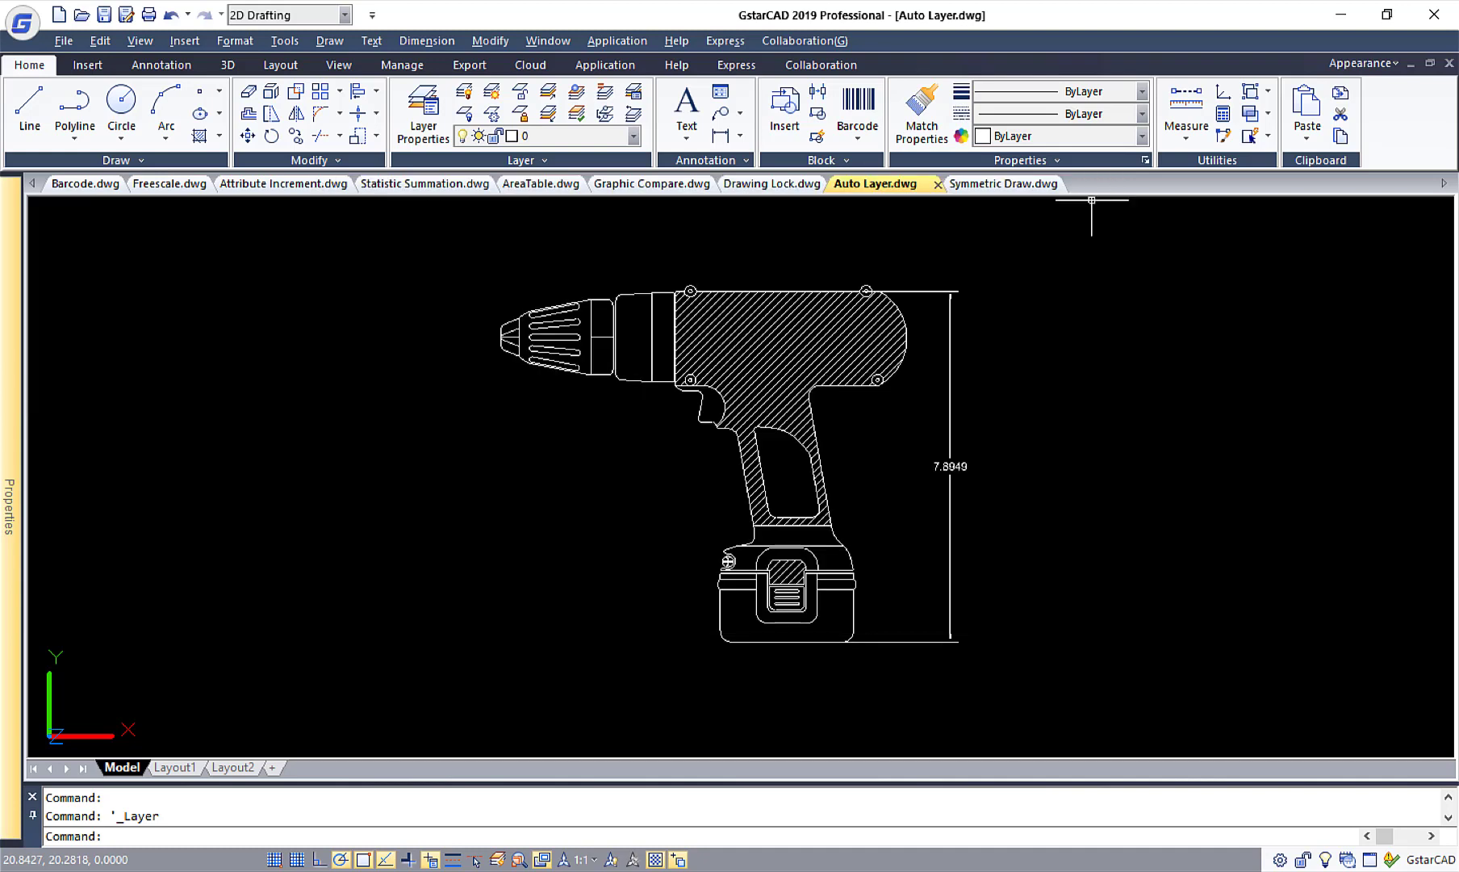
Create an Autolayer setting that assigns the dimlinear command to a layer named Dimension with the colour Red.
{"action": "right_click", "coordinate": [498, 859]}
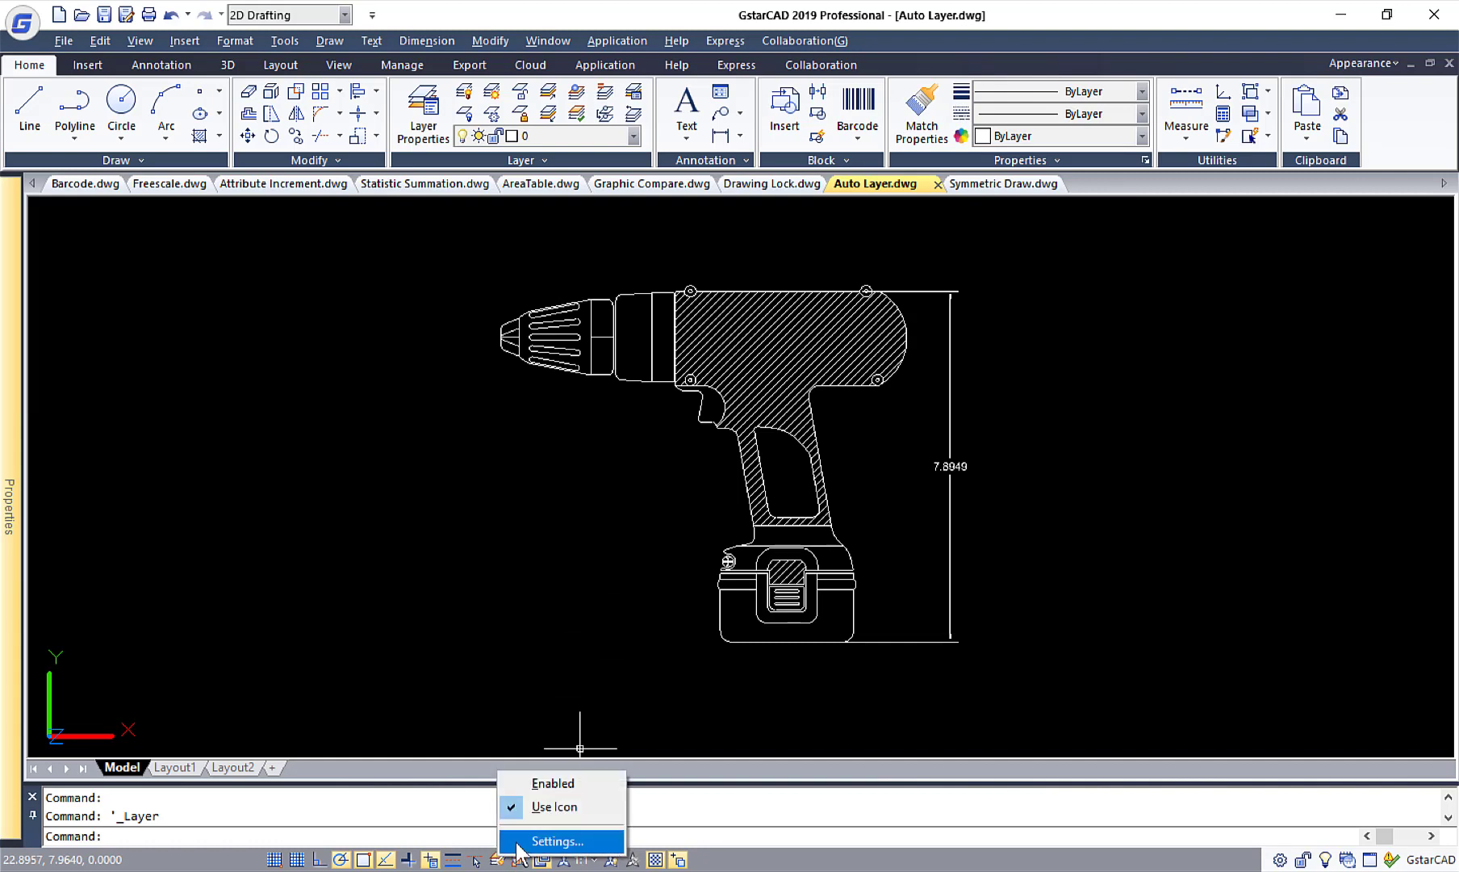
{"action": "left_click", "coordinate": [517, 844]}
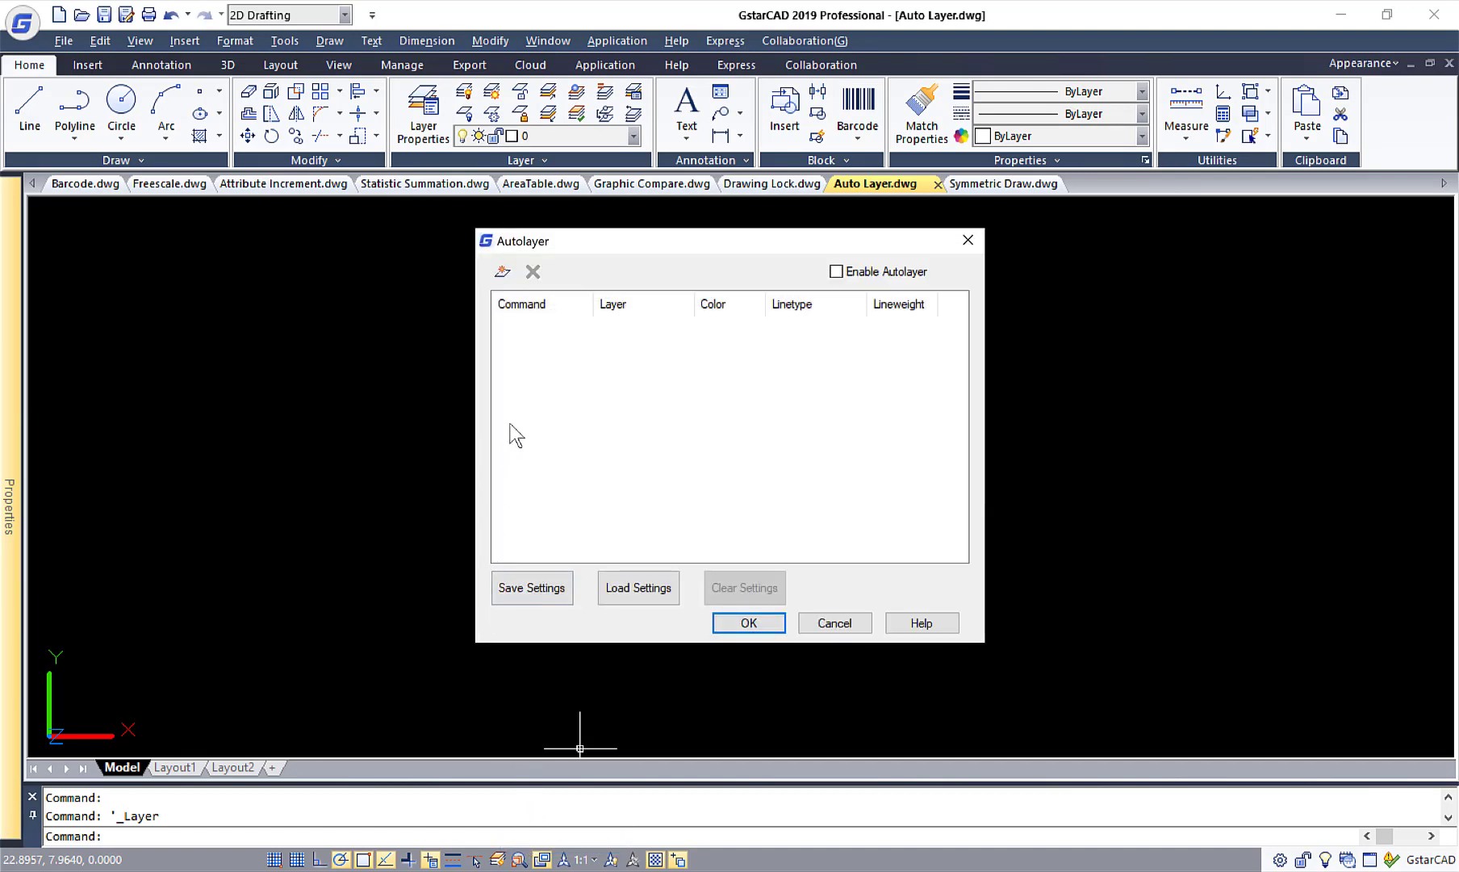
{"action": "left_click", "coordinate": [502, 273]}
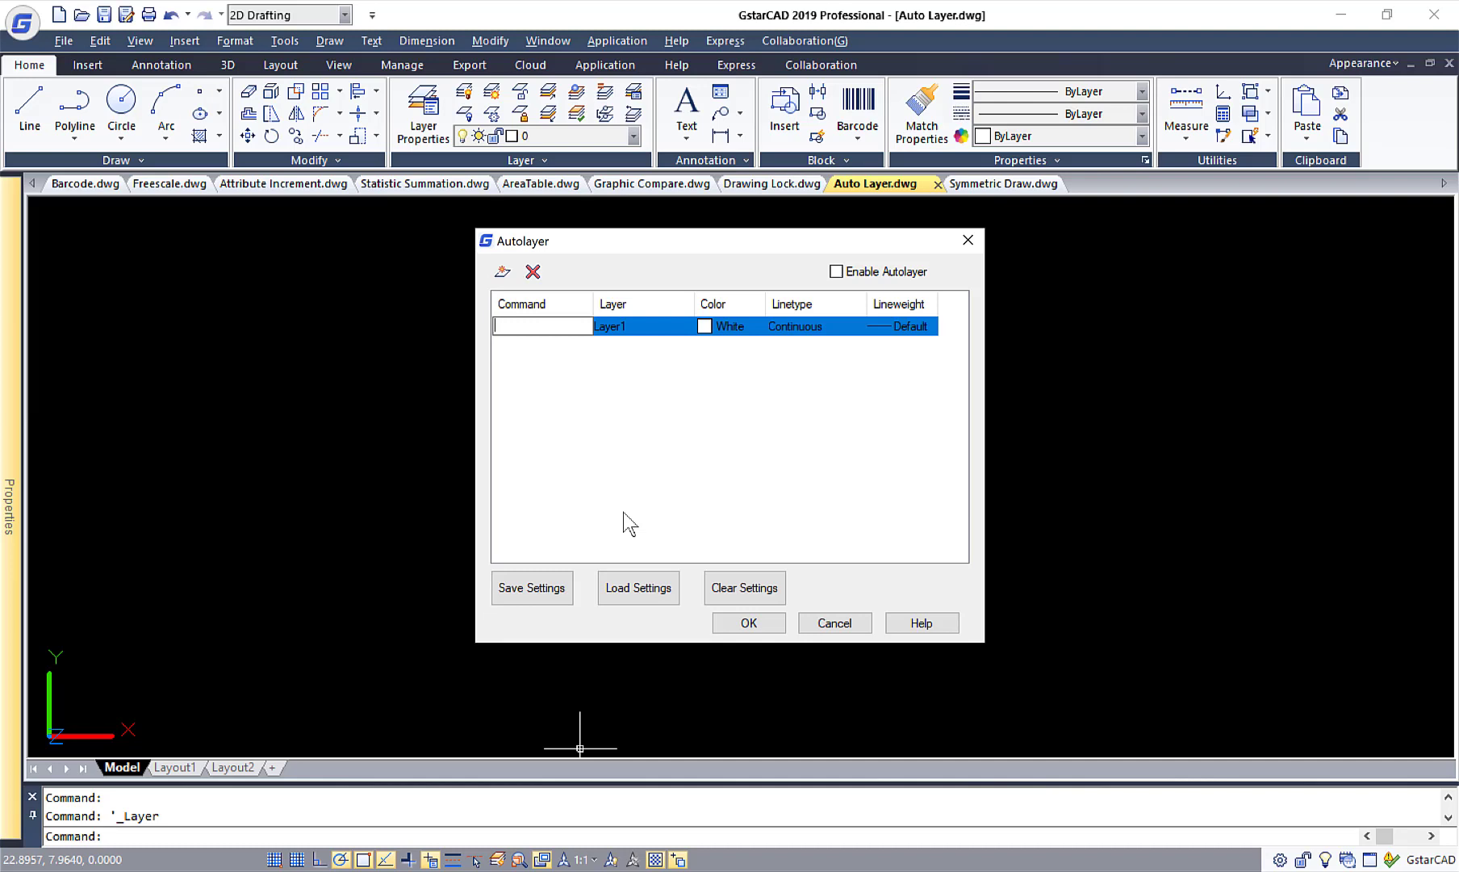
{"action": "type", "text": "dimlinear"}
{"action": "left_click", "coordinate": [658, 329]}
{"action": "type", "text": "Dimension"}
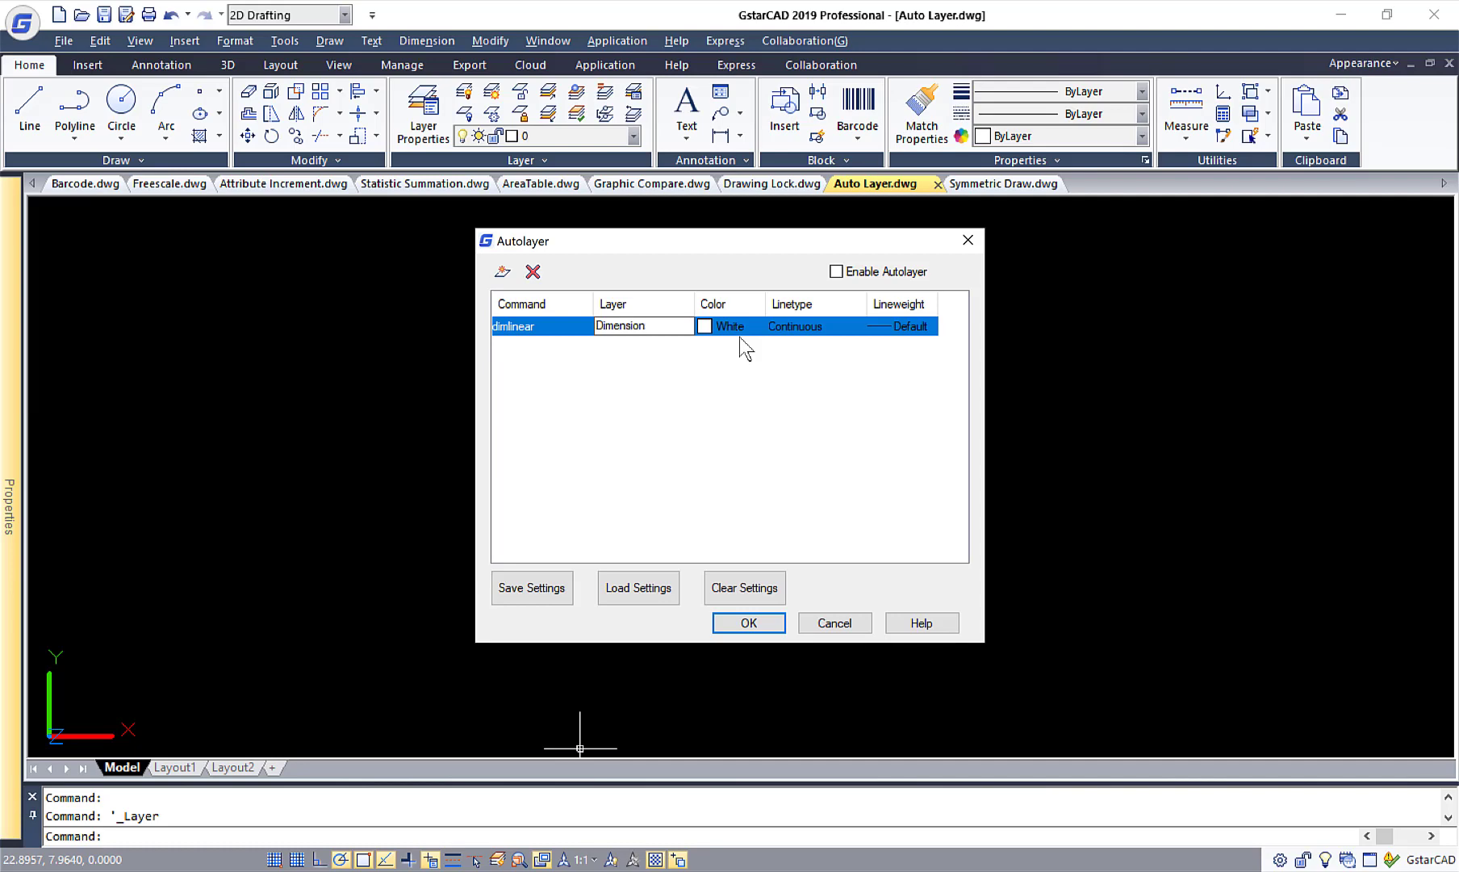
{"action": "left_click", "coordinate": [726, 326]}
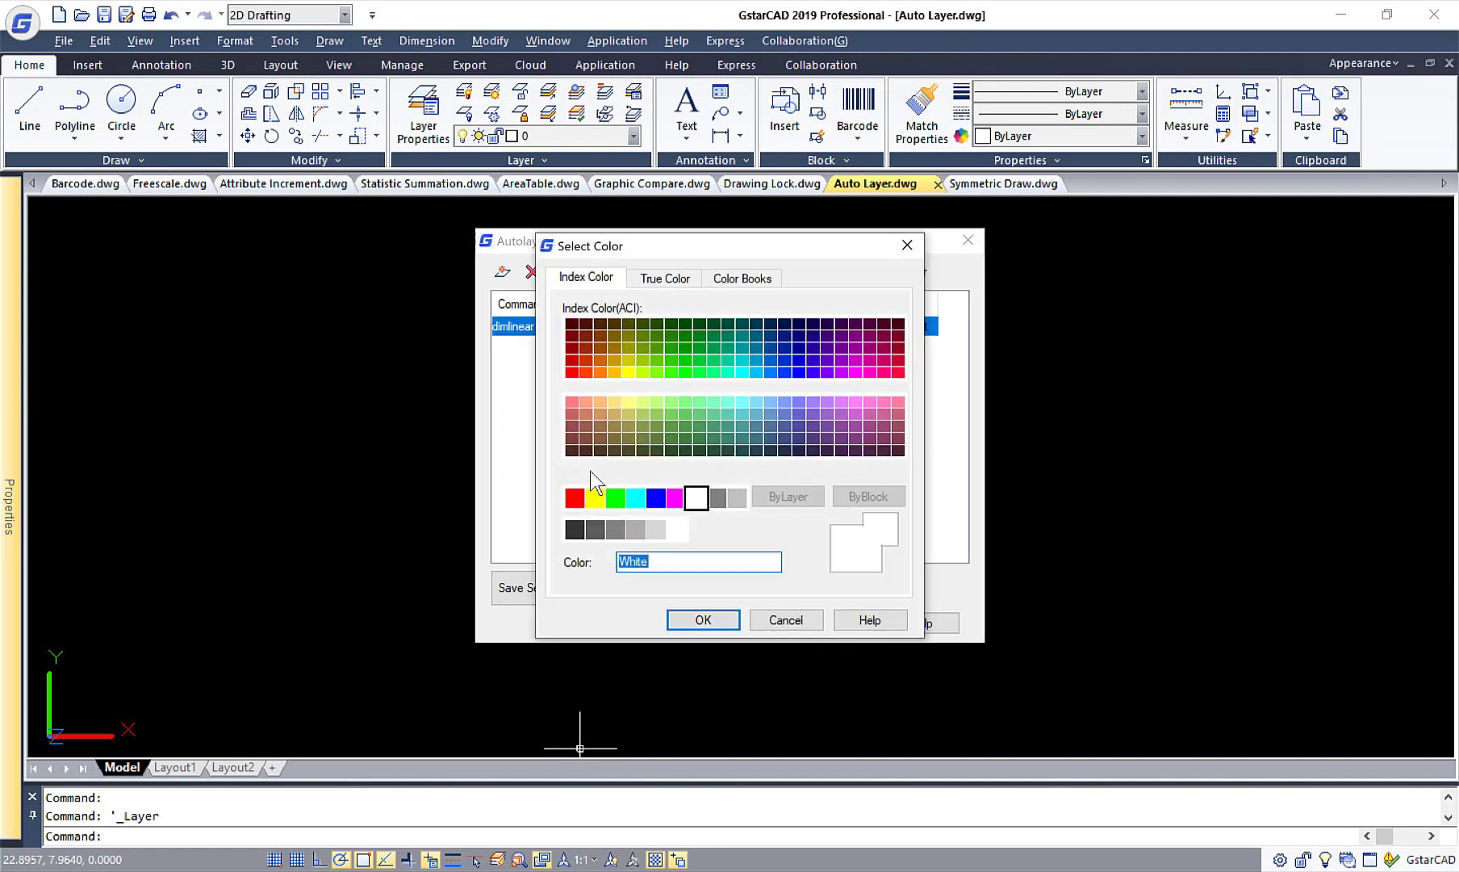
{"action": "left_click", "coordinate": [575, 498]}
{"action": "left_click", "coordinate": [690, 619]}
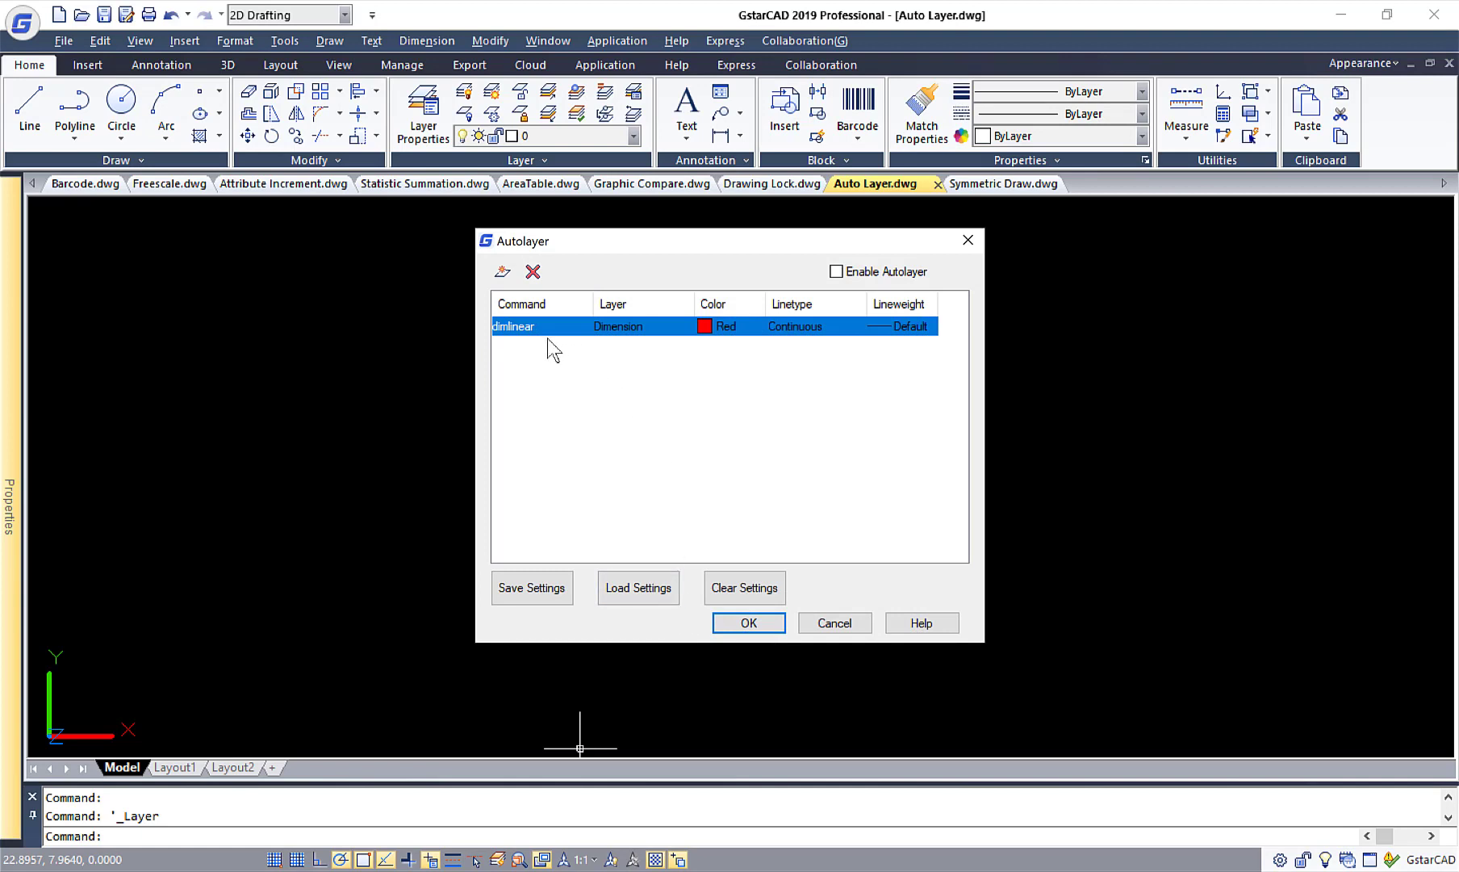
Add an Autolayer setting that assigns the hatch command to a layer named Hatch with the colour Magenta, and enable Autolayer.
{"action": "left_click", "coordinate": [502, 272]}
{"action": "type", "text": "hatch"}
{"action": "left_click", "coordinate": [661, 346]}
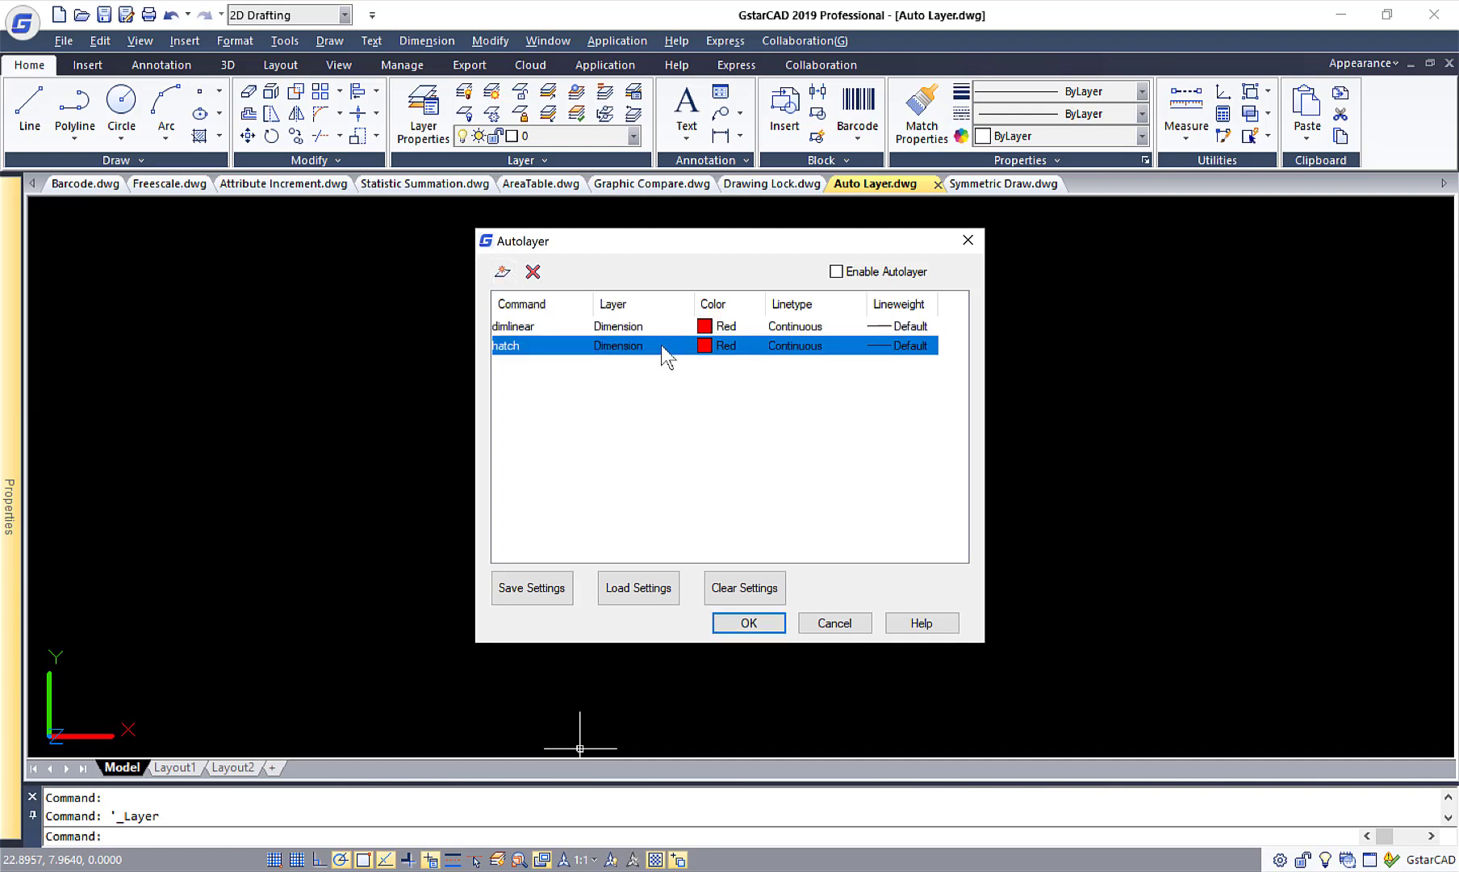
{"action": "left_click", "coordinate": [660, 345]}
{"action": "type", "text": "Hatch"}
{"action": "left_click", "coordinate": [726, 345]}
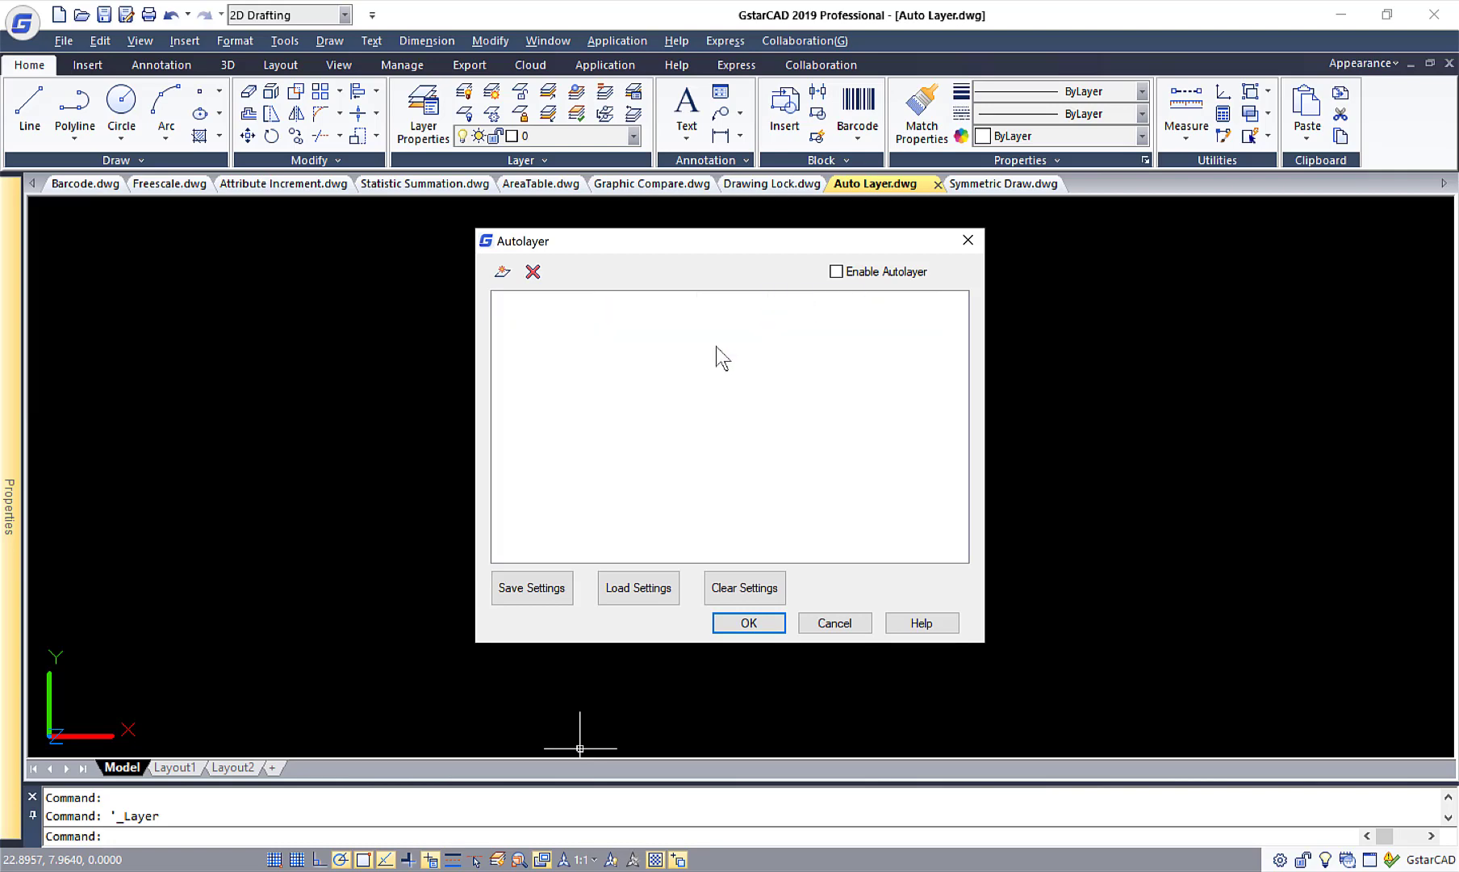
{"action": "left_click", "coordinate": [676, 497]}
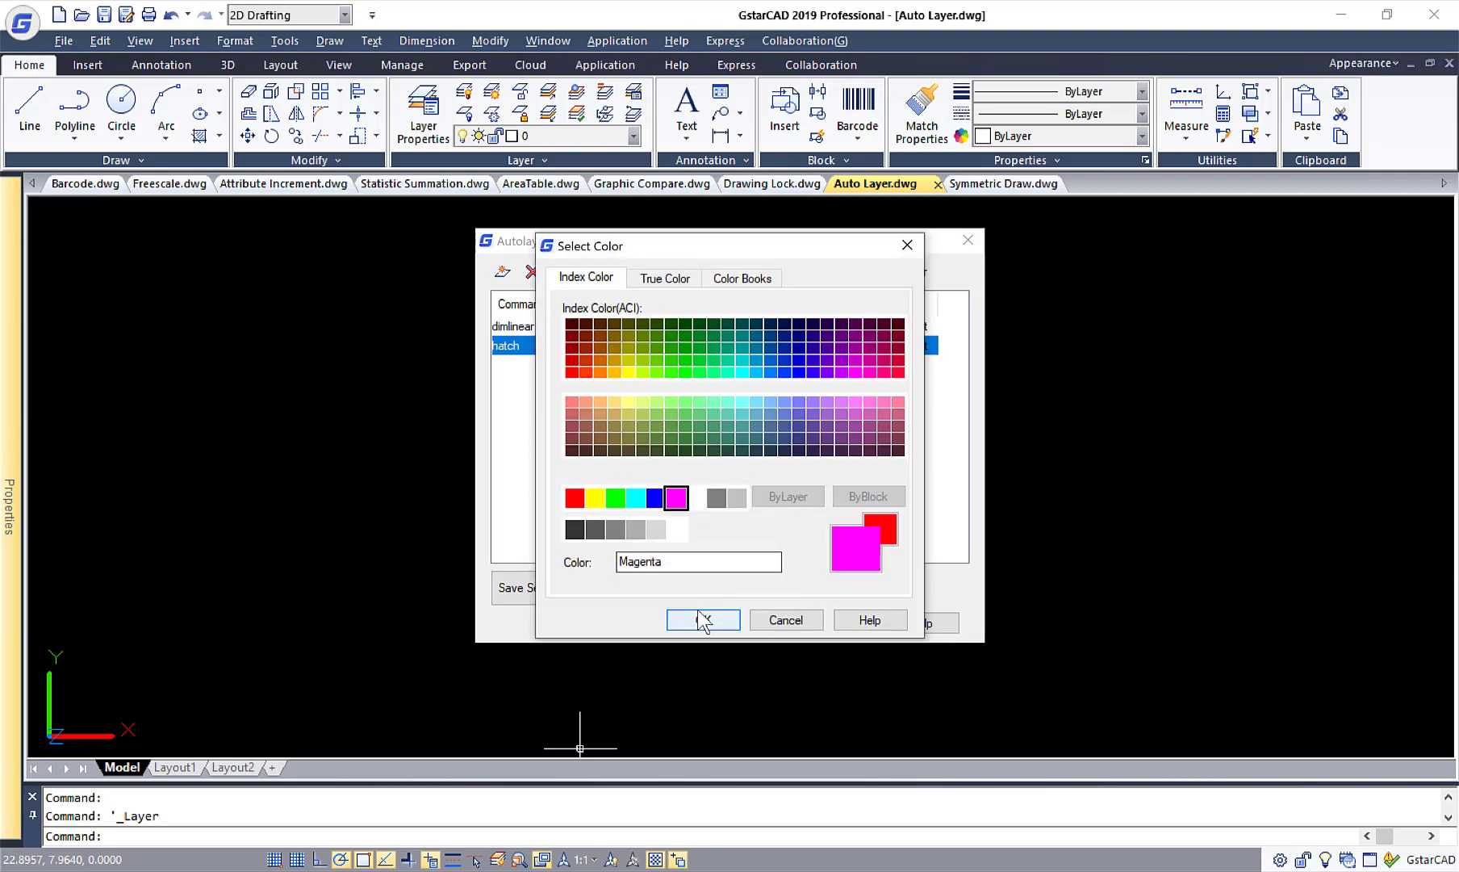
{"action": "left_click", "coordinate": [703, 616]}
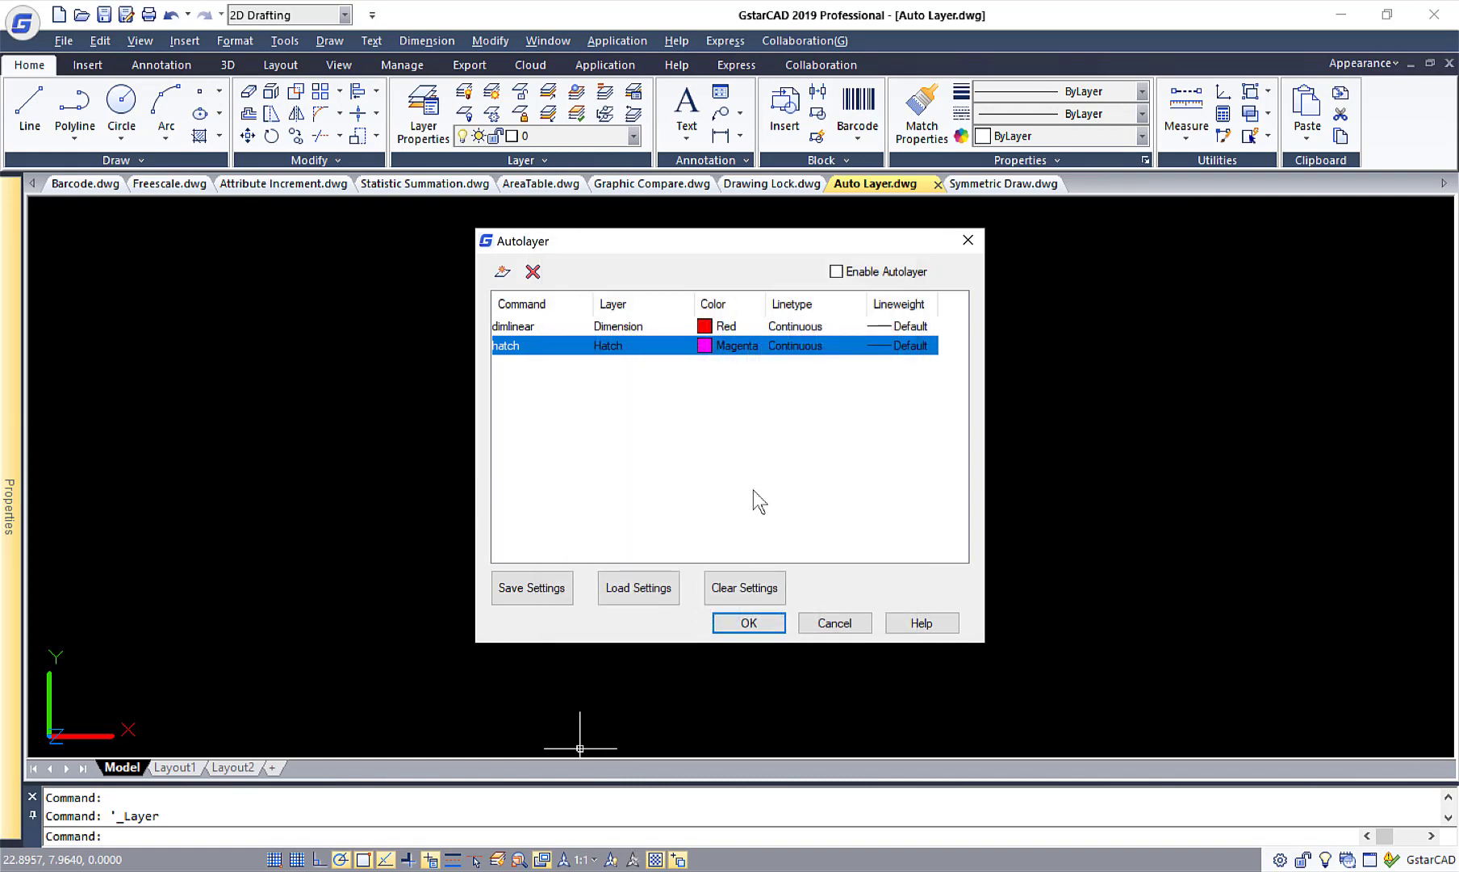
{"action": "left_click", "coordinate": [836, 272]}
{"action": "left_click", "coordinate": [759, 625]}
Delete the drill's vertical dimension and its existing white hatch.
{"action": "left_click", "coordinate": [1069, 515]}
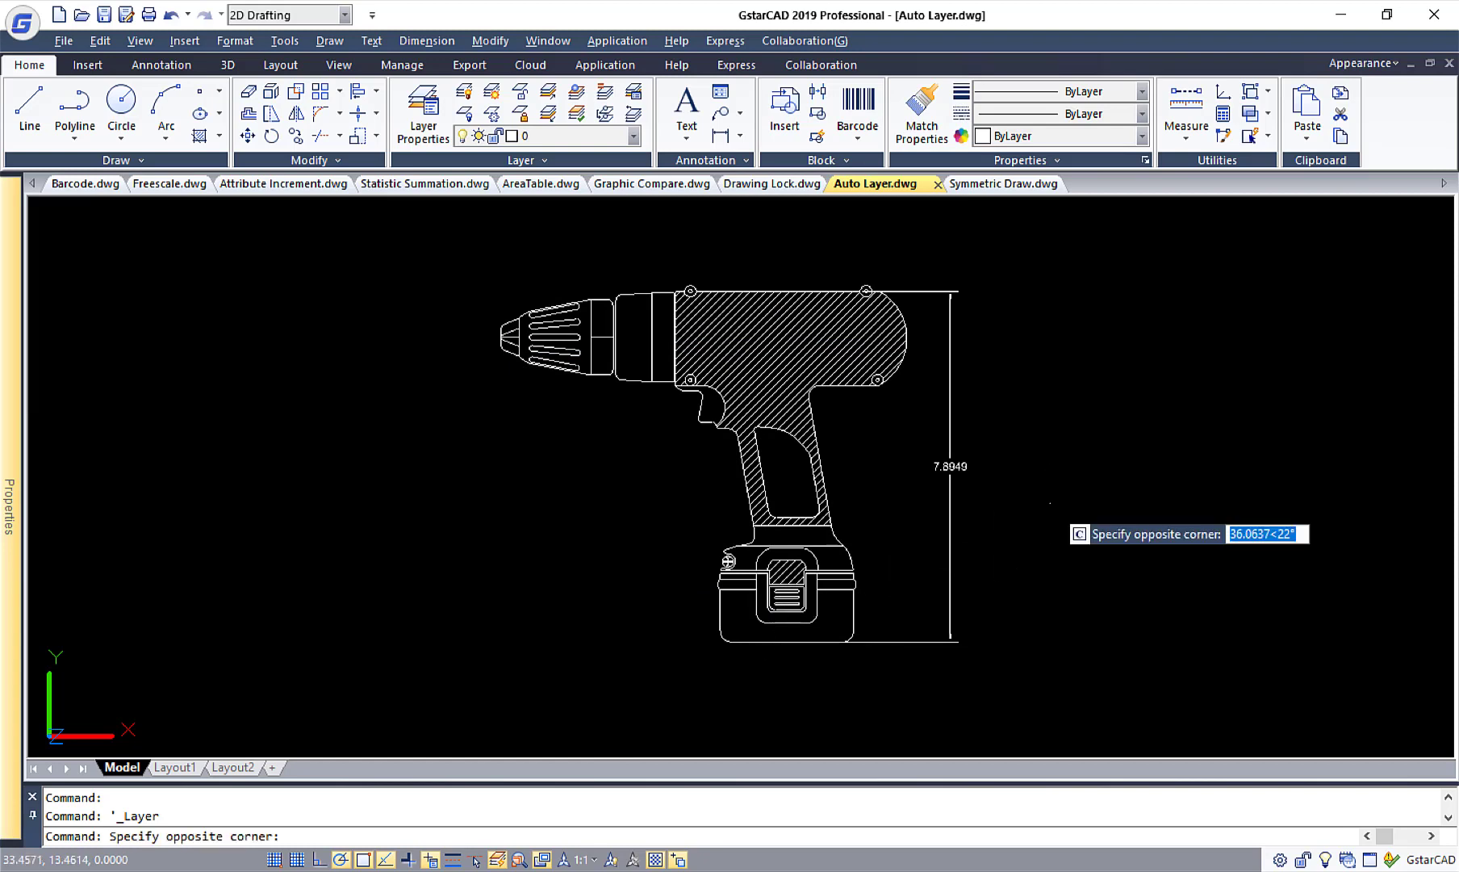
{"action": "left_click", "coordinate": [916, 438]}
{"action": "key", "text": "Delete"}
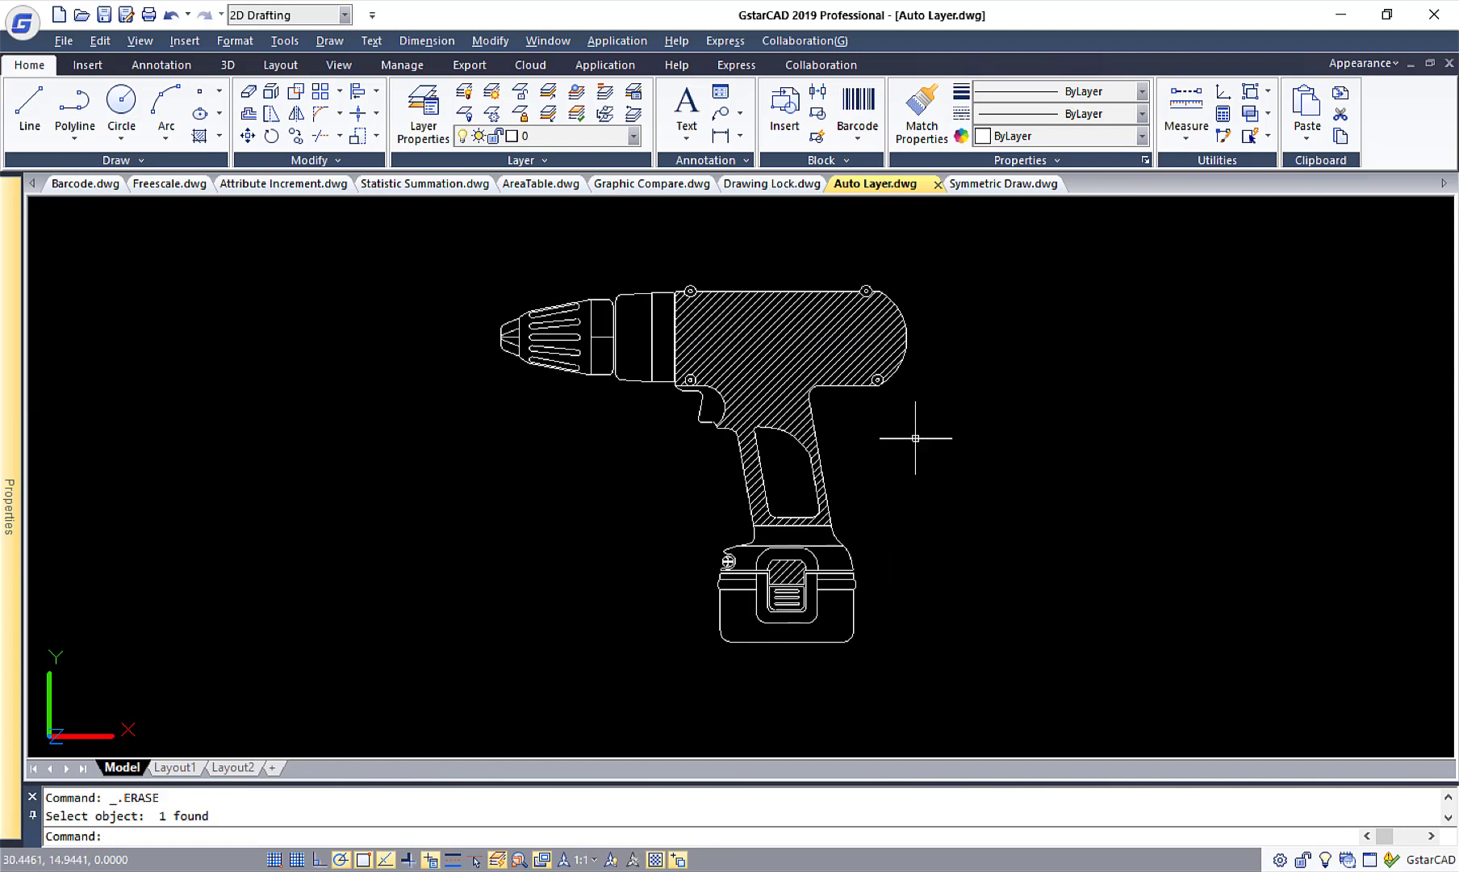
{"action": "left_click", "coordinate": [768, 390]}
{"action": "key", "text": "Delete"}
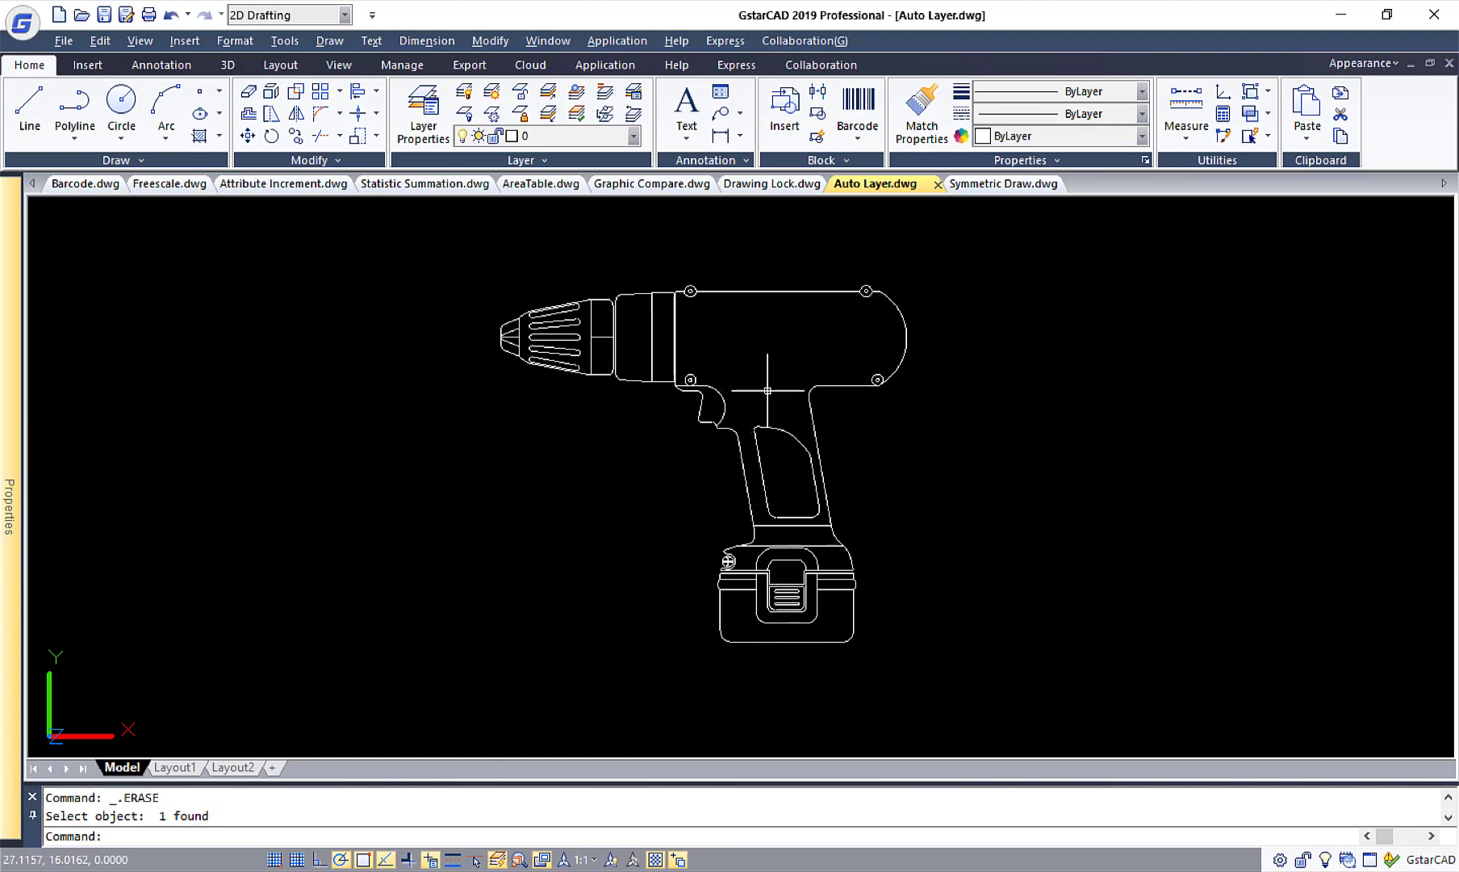
Add a vertical linear dimension beside the drill, from the top of the body to the base of the battery.
{"action": "left_click", "coordinate": [720, 137]}
{"action": "left_click", "coordinate": [866, 290]}
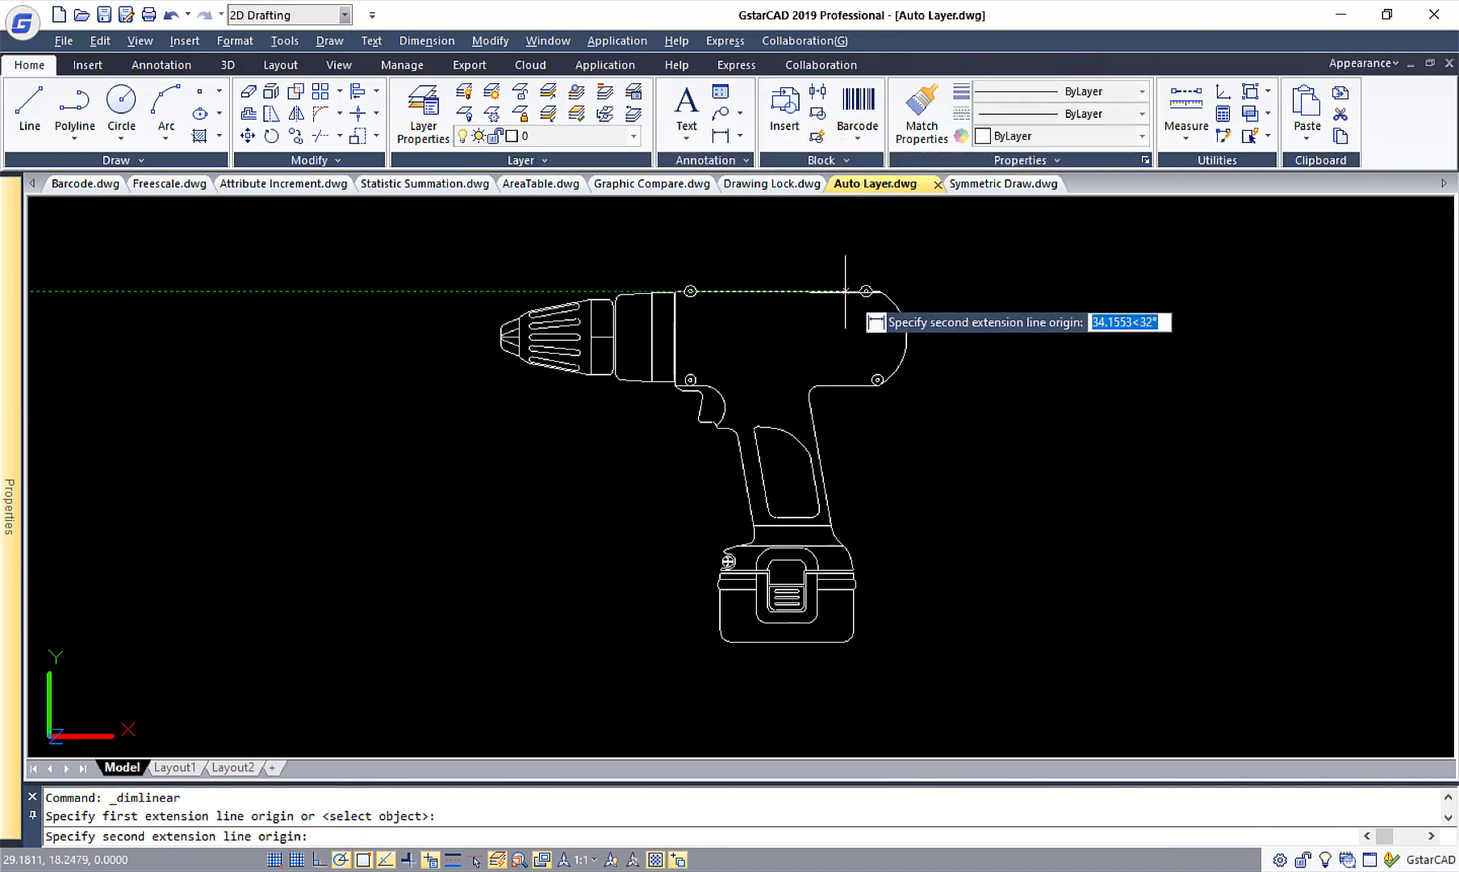
{"action": "left_click", "coordinate": [841, 636]}
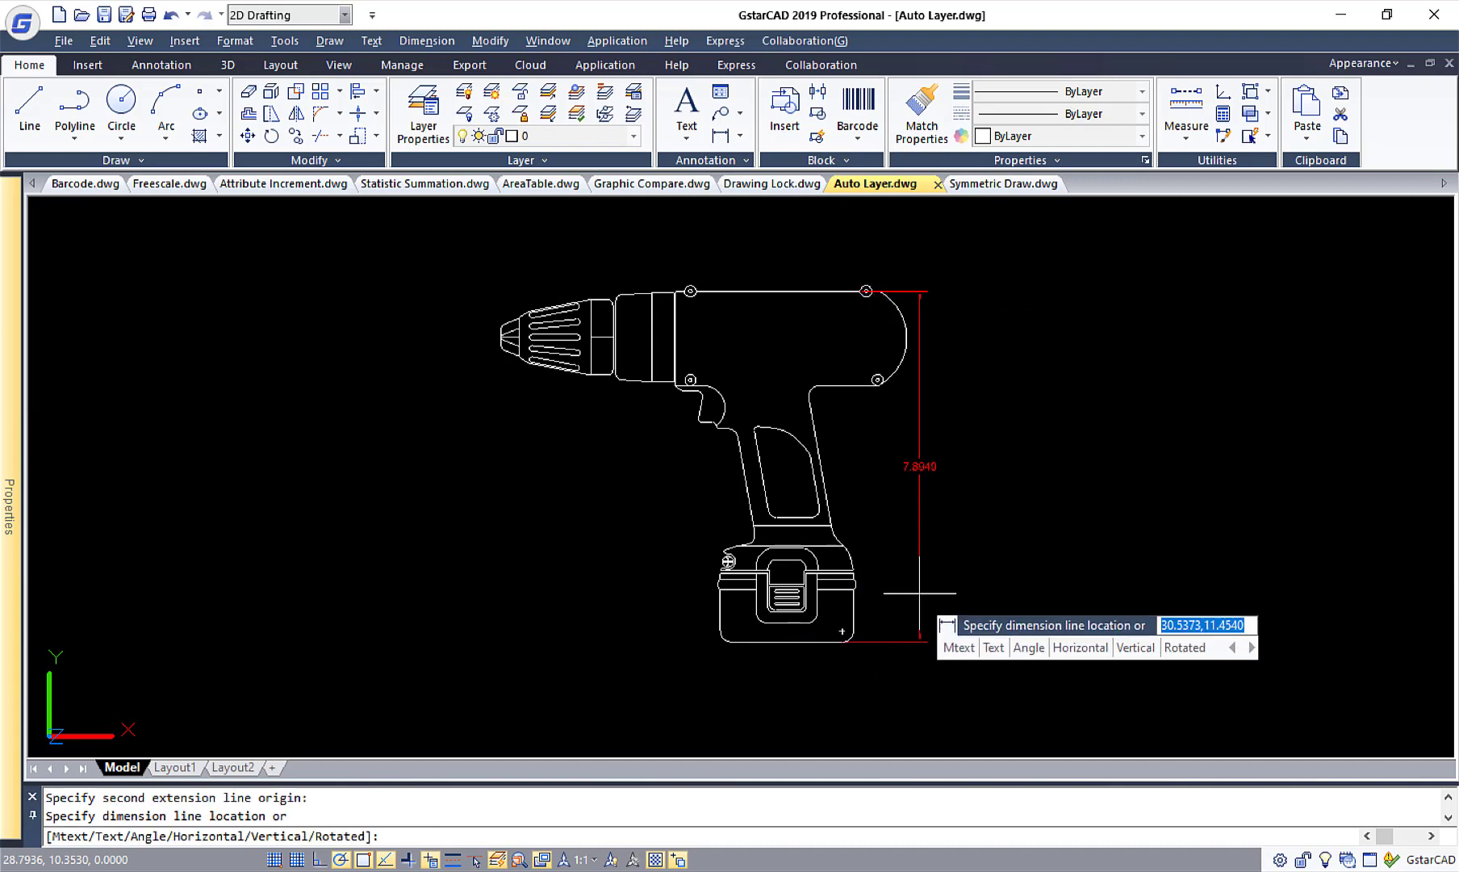
{"action": "left_click", "coordinate": [957, 573]}
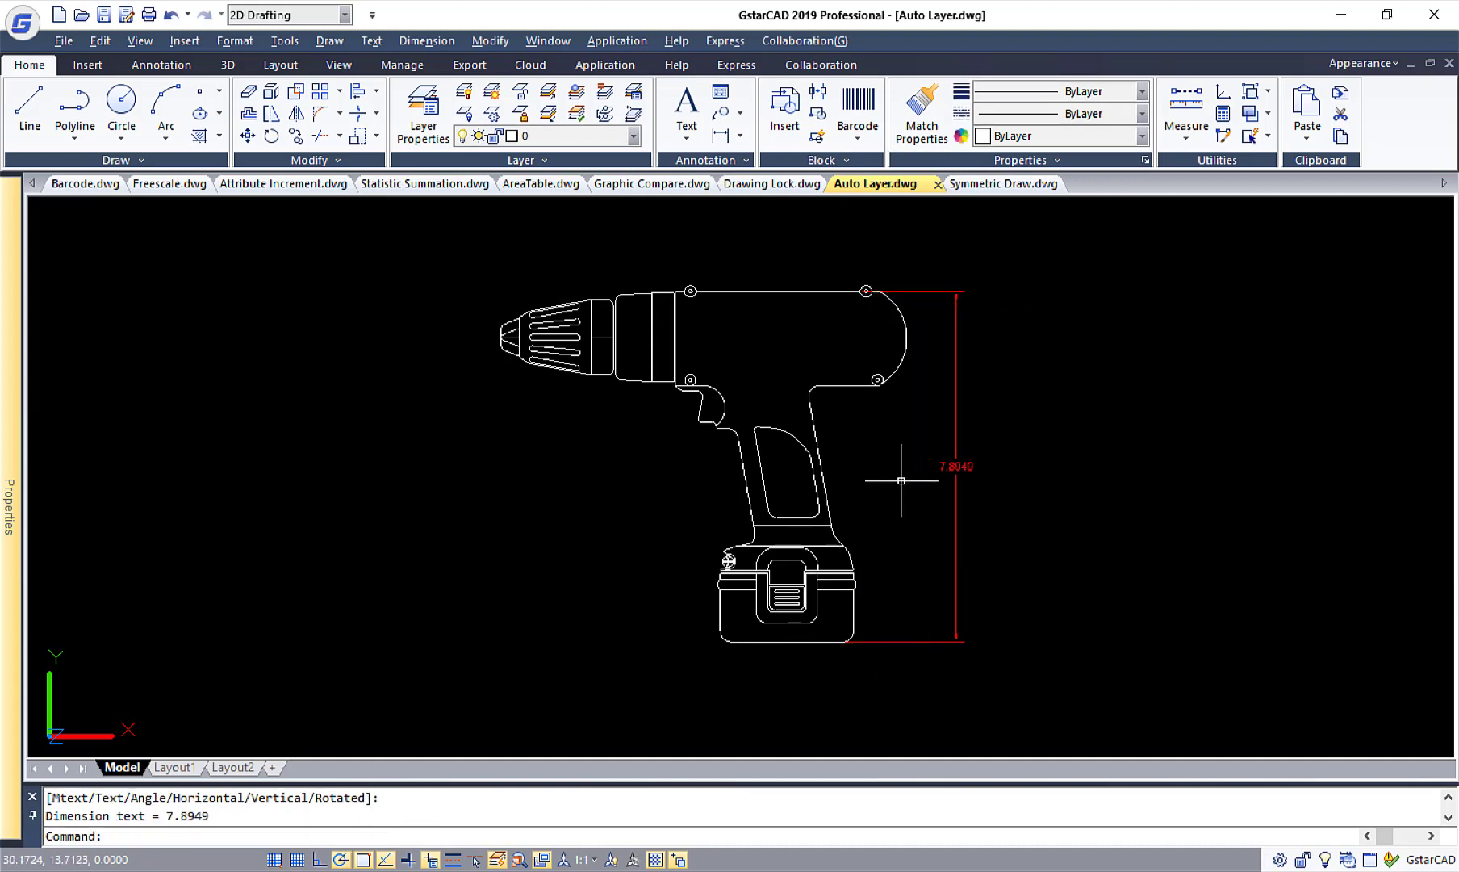
Hatch the drill's body and handle and the upper part of the battery latch with the ANSI31 pattern.
{"action": "left_click", "coordinate": [208, 139]}
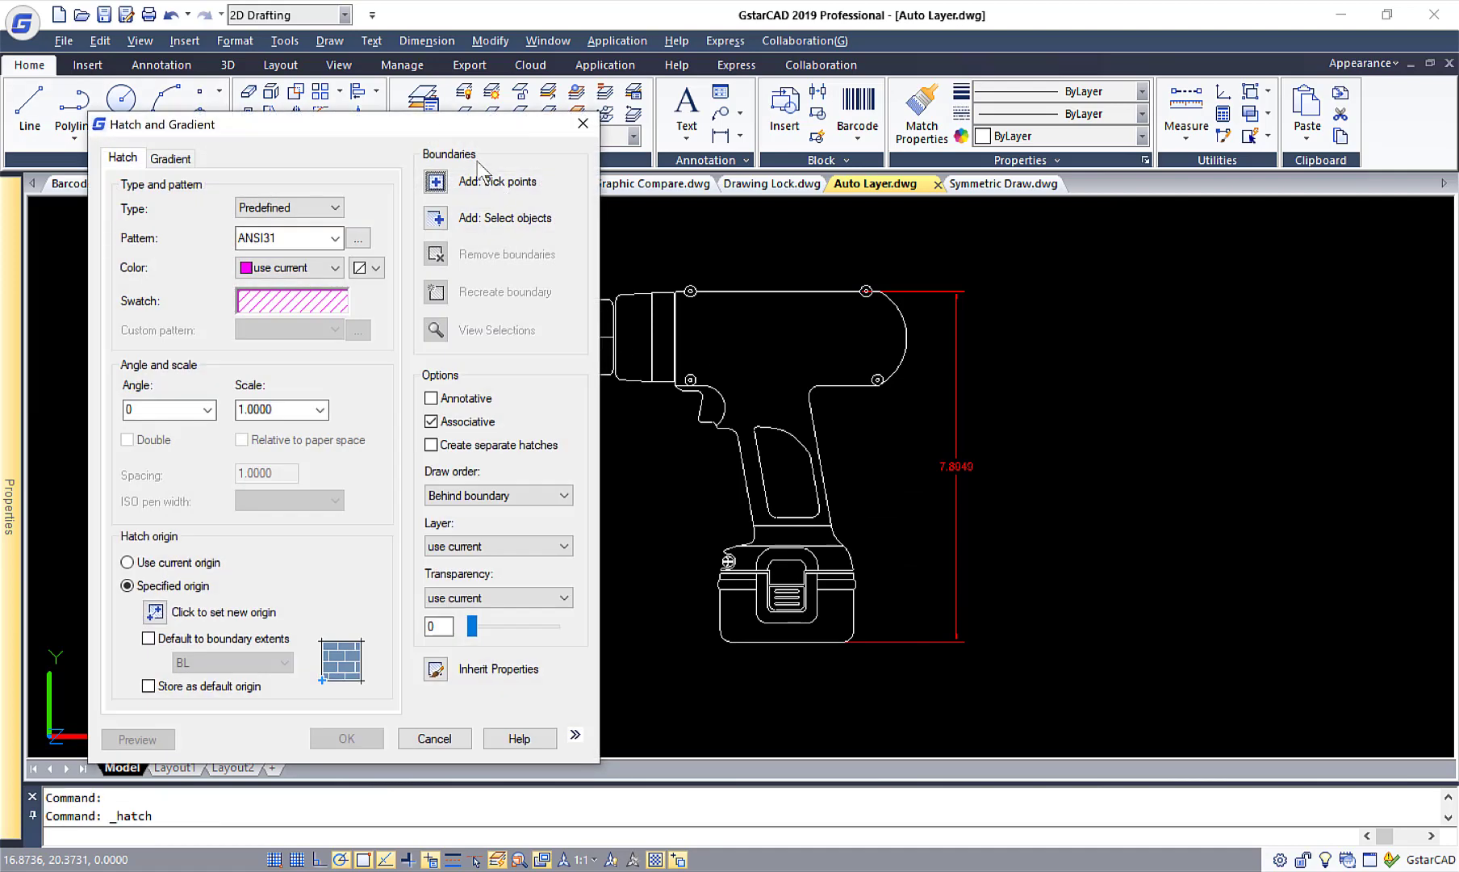
{"action": "left_click", "coordinate": [451, 184]}
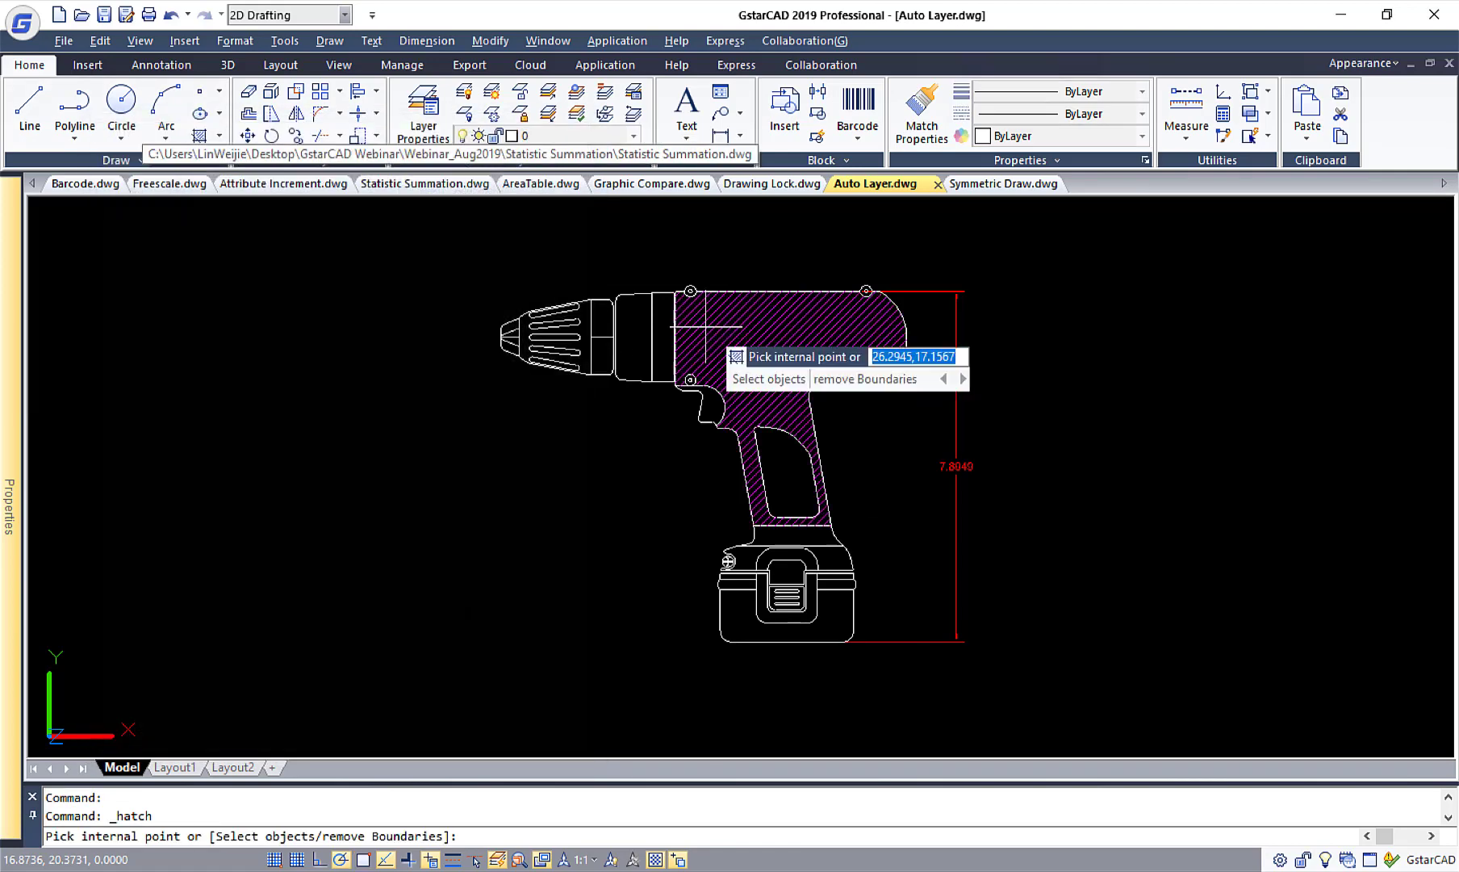
{"action": "right_click", "coordinate": [789, 563]}
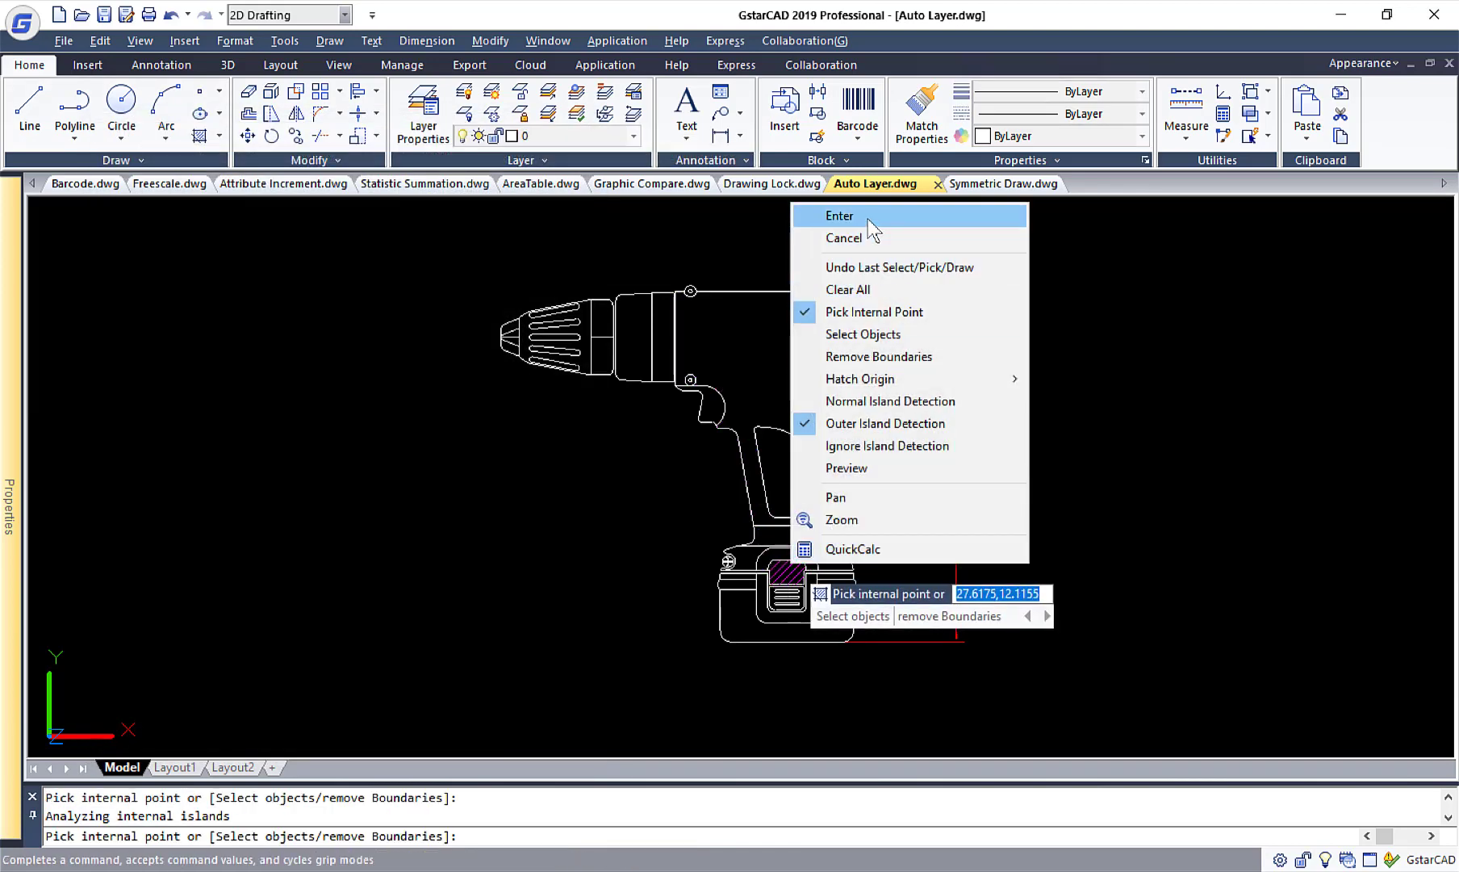
{"action": "left_click", "coordinate": [872, 216]}
{"action": "left_click", "coordinate": [346, 737]}
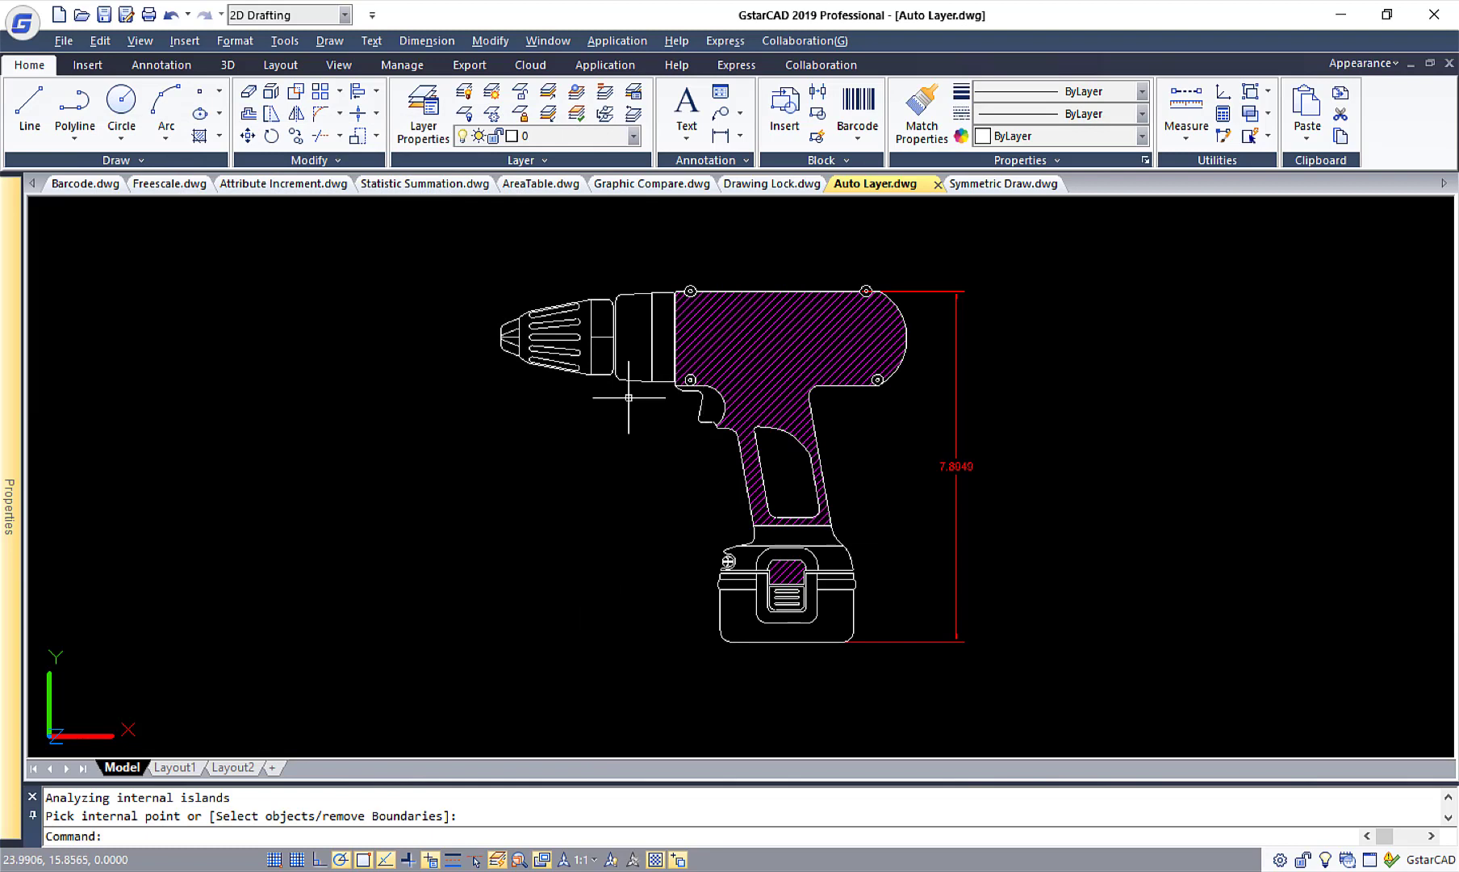
Review the drawing's layers in the Layer Properties Manager and close it.
{"action": "left_click", "coordinate": [436, 129]}
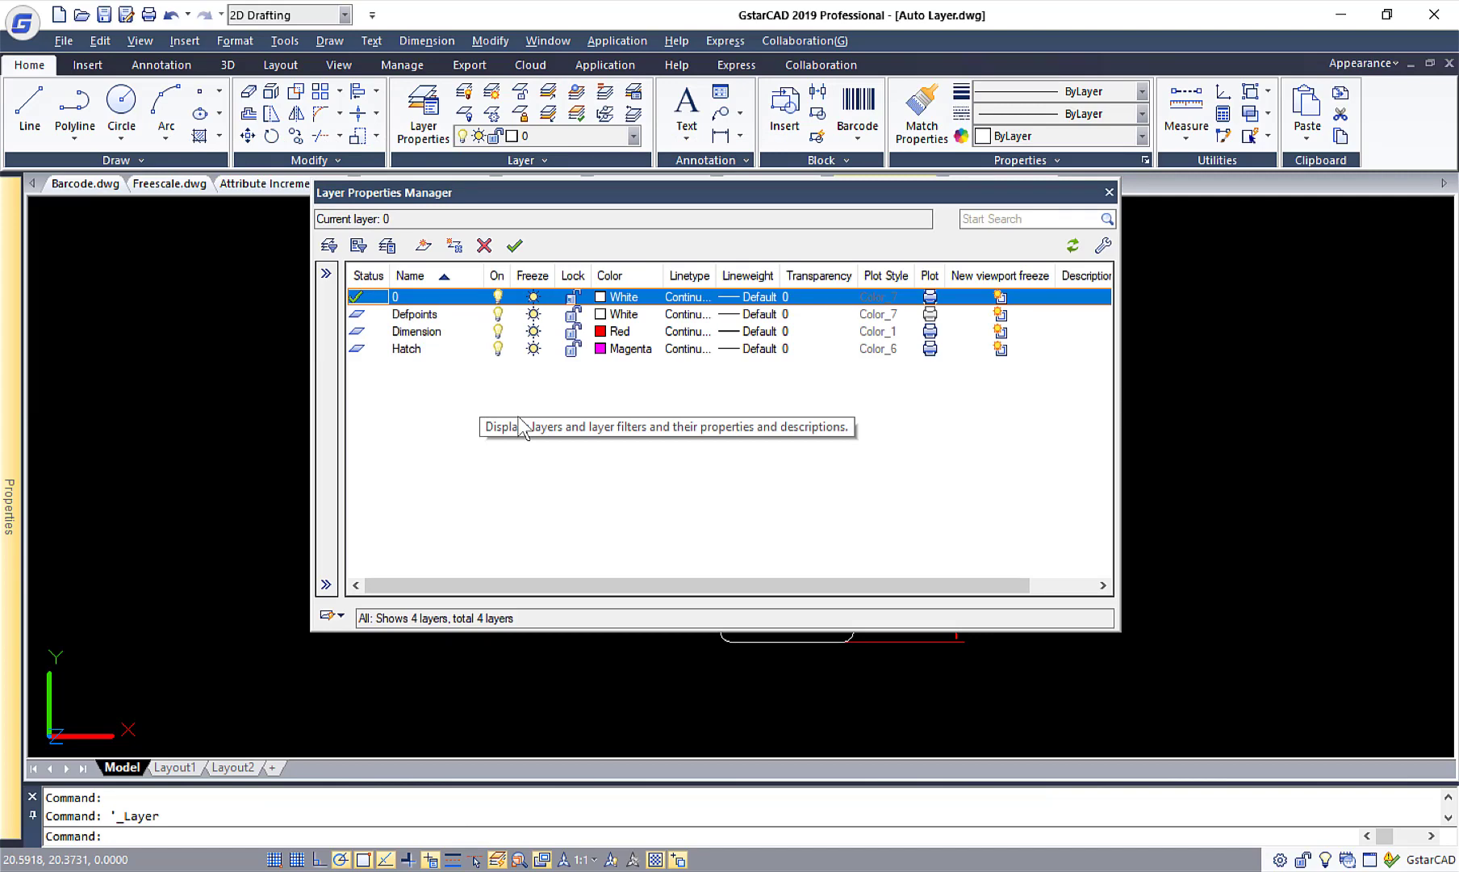
{"action": "left_click", "coordinate": [1110, 193]}
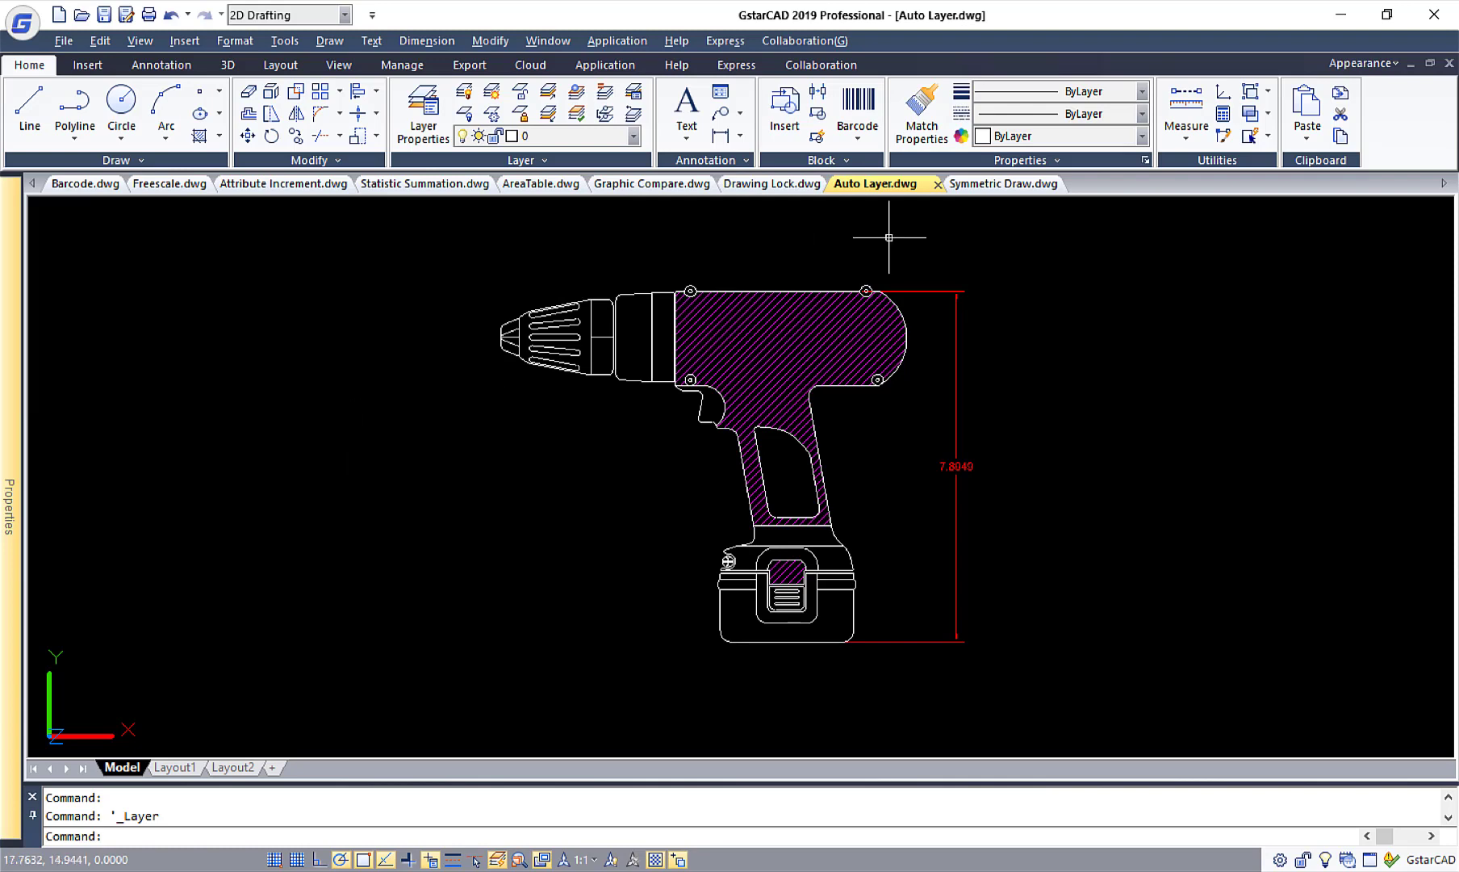
In the Symmetric Draw.dwg drawing, enable Symmetric Draw and include Ellipse, Arc, Rectangle, Polygon, Xline, Spline and Ray as supported objects.
{"action": "left_click", "coordinate": [999, 184]}
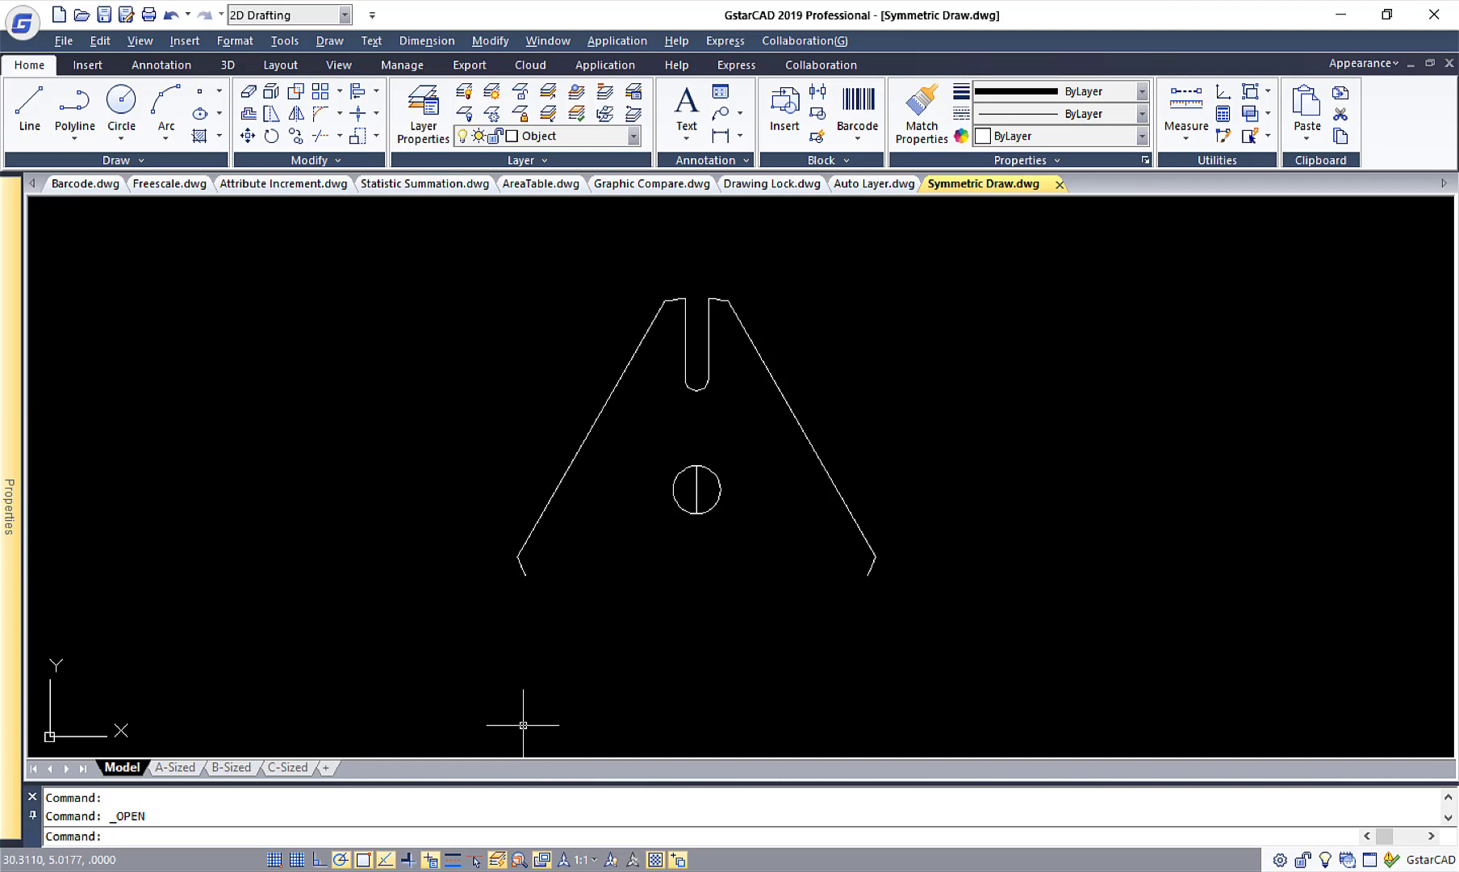
{"action": "right_click", "coordinate": [453, 860]}
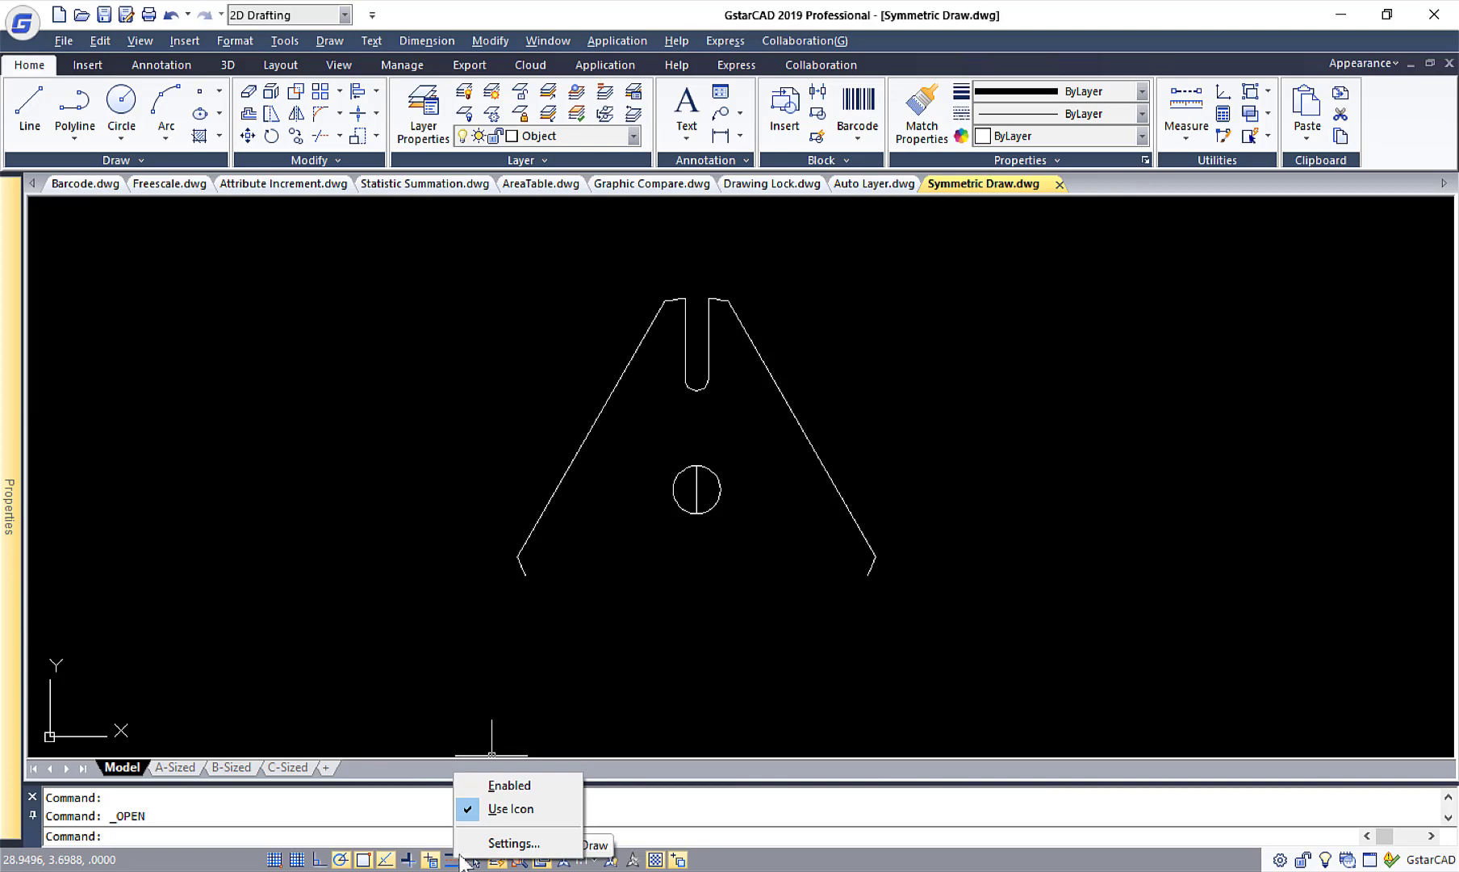
{"action": "left_click", "coordinate": [472, 843]}
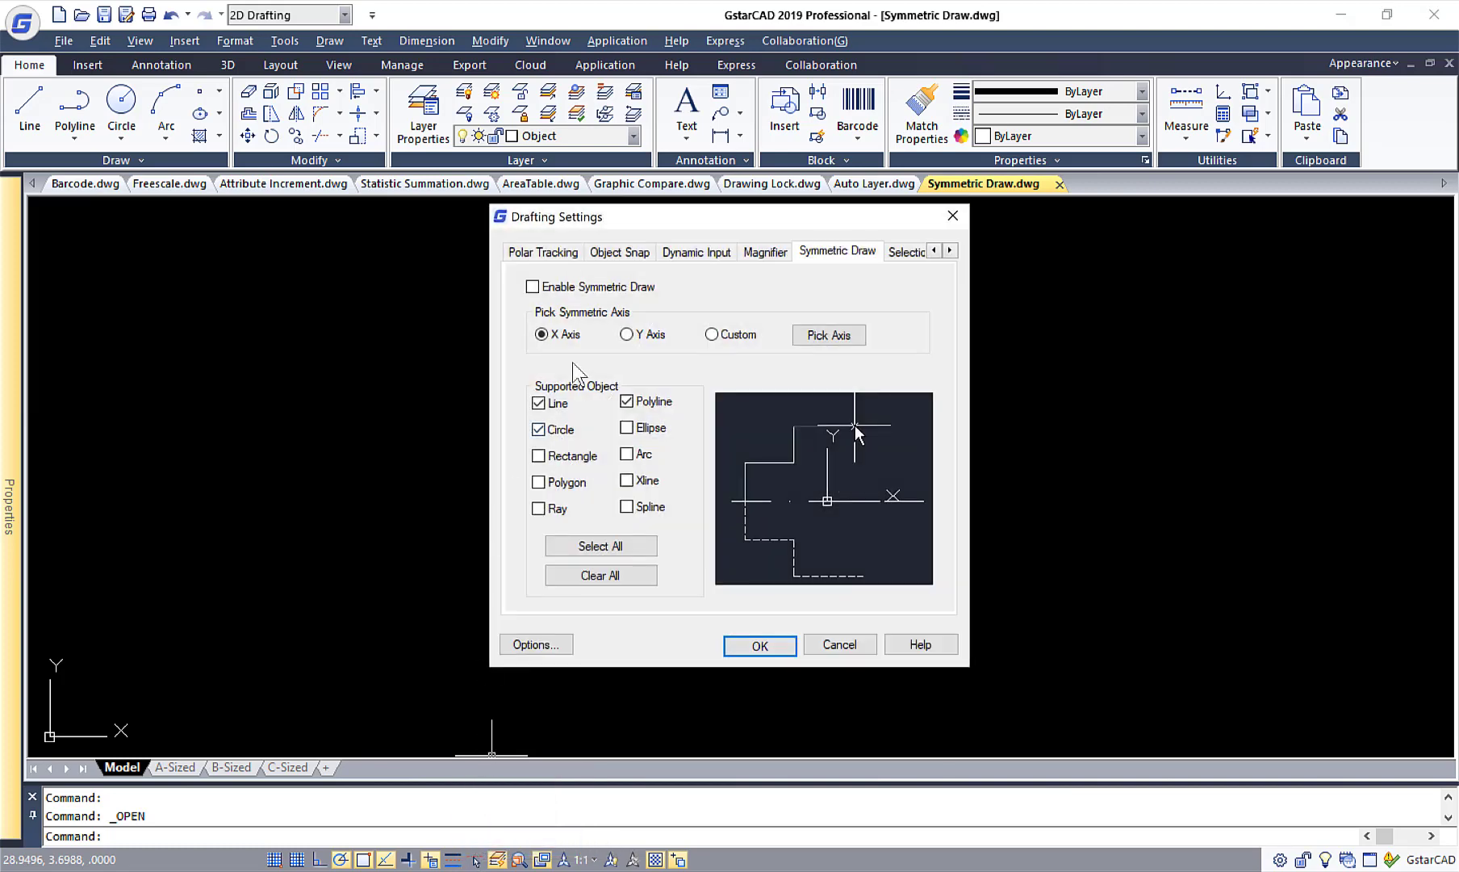
{"action": "left_click", "coordinate": [551, 289]}
{"action": "left_click", "coordinate": [627, 428]}
{"action": "left_click", "coordinate": [626, 454]}
{"action": "left_click", "coordinate": [538, 456]}
{"action": "left_click", "coordinate": [538, 481]}
{"action": "left_click", "coordinate": [626, 480]}
{"action": "left_click", "coordinate": [626, 506]}
{"action": "left_click", "coordinate": [538, 508]}
Pick the vertical line inside the circle as the custom symmetry axis and apply the drafting settings.
{"action": "left_click", "coordinate": [829, 335]}
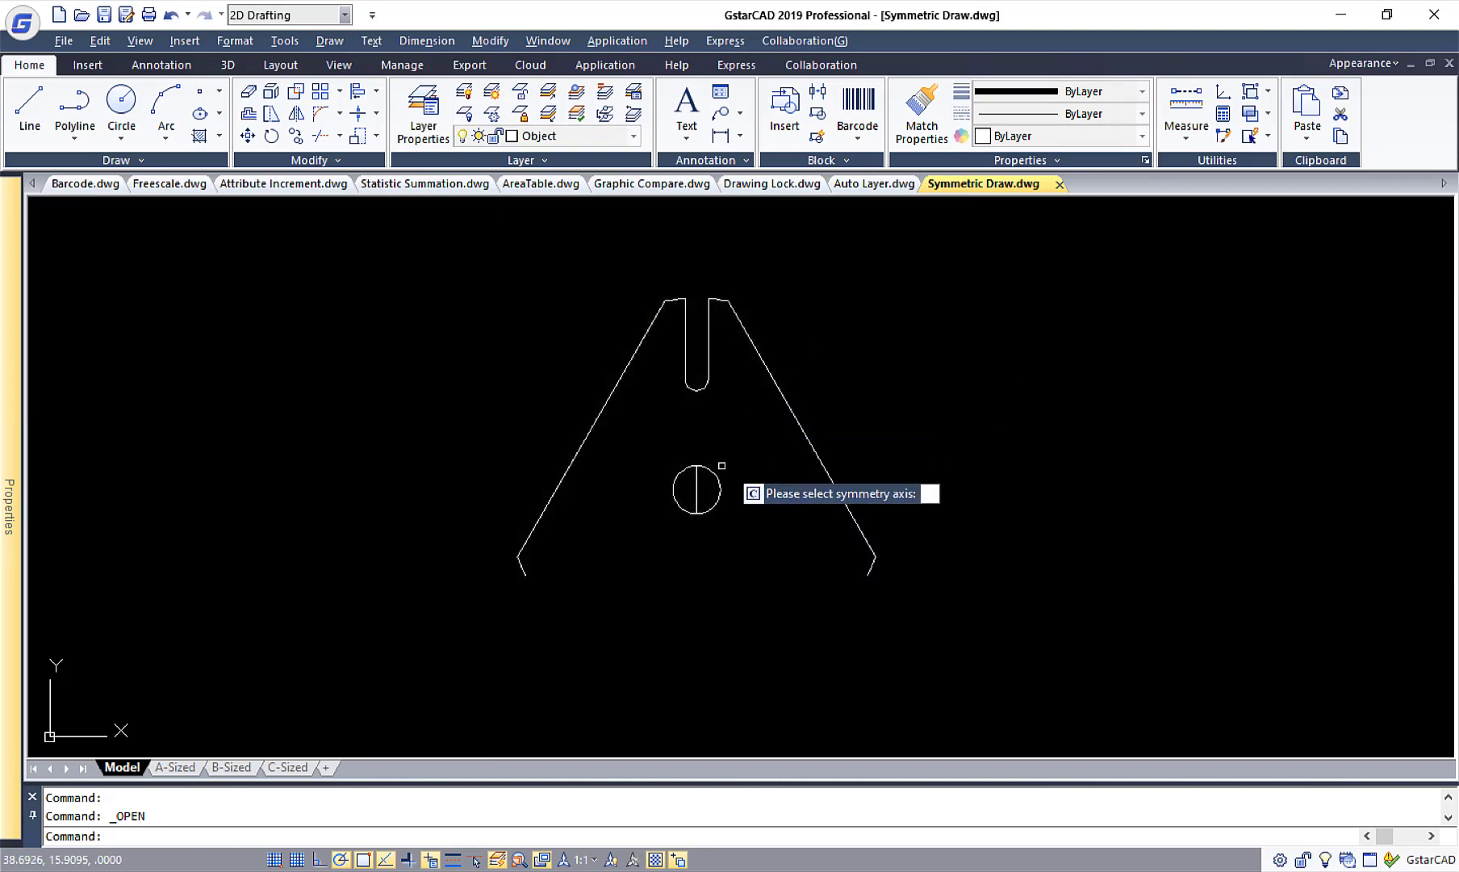
{"action": "left_click", "coordinate": [696, 489]}
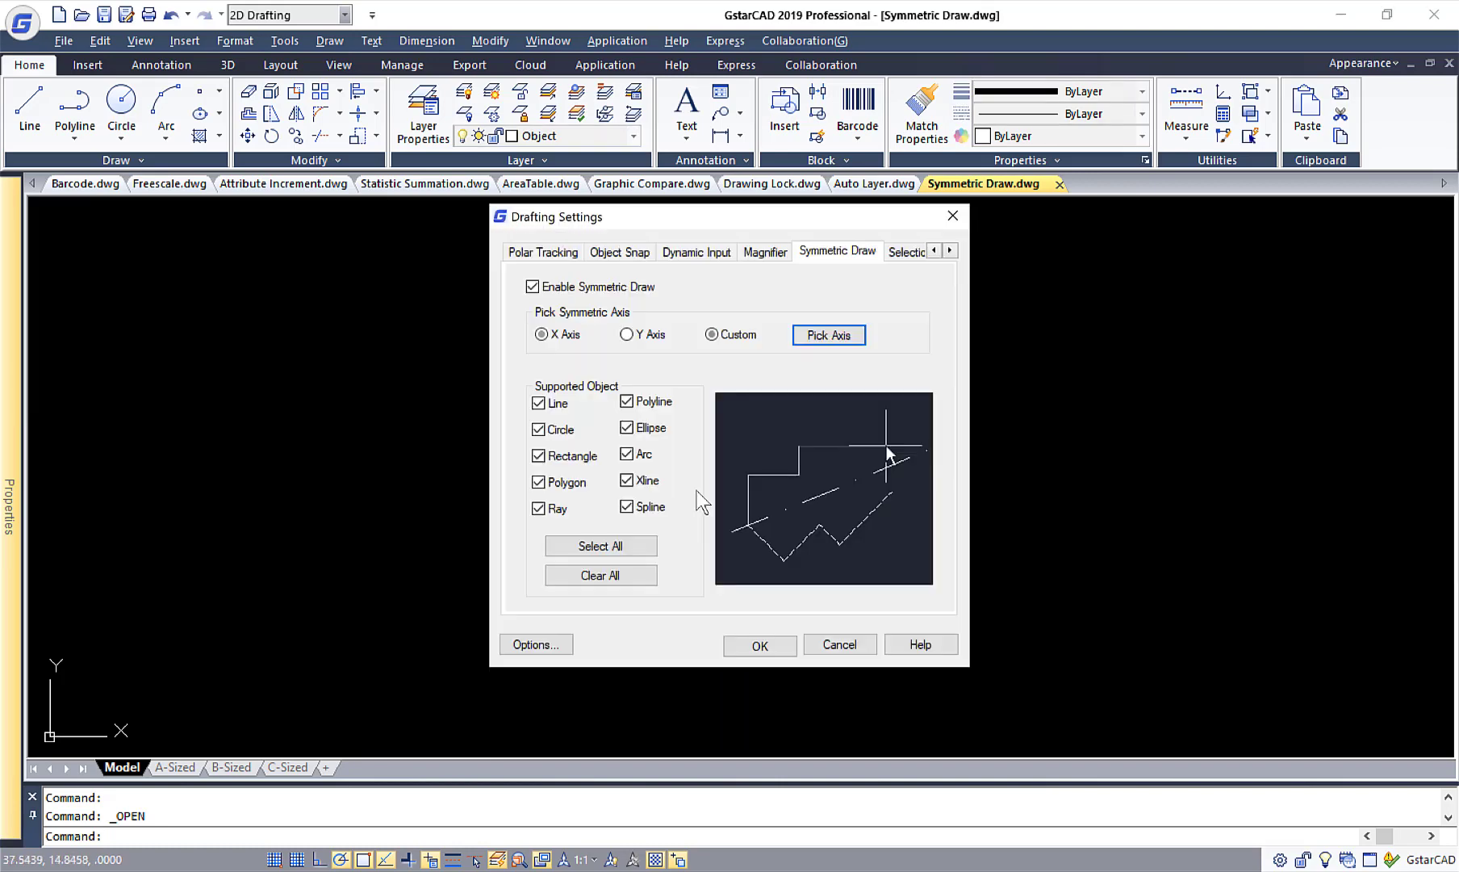
{"action": "left_click", "coordinate": [750, 643]}
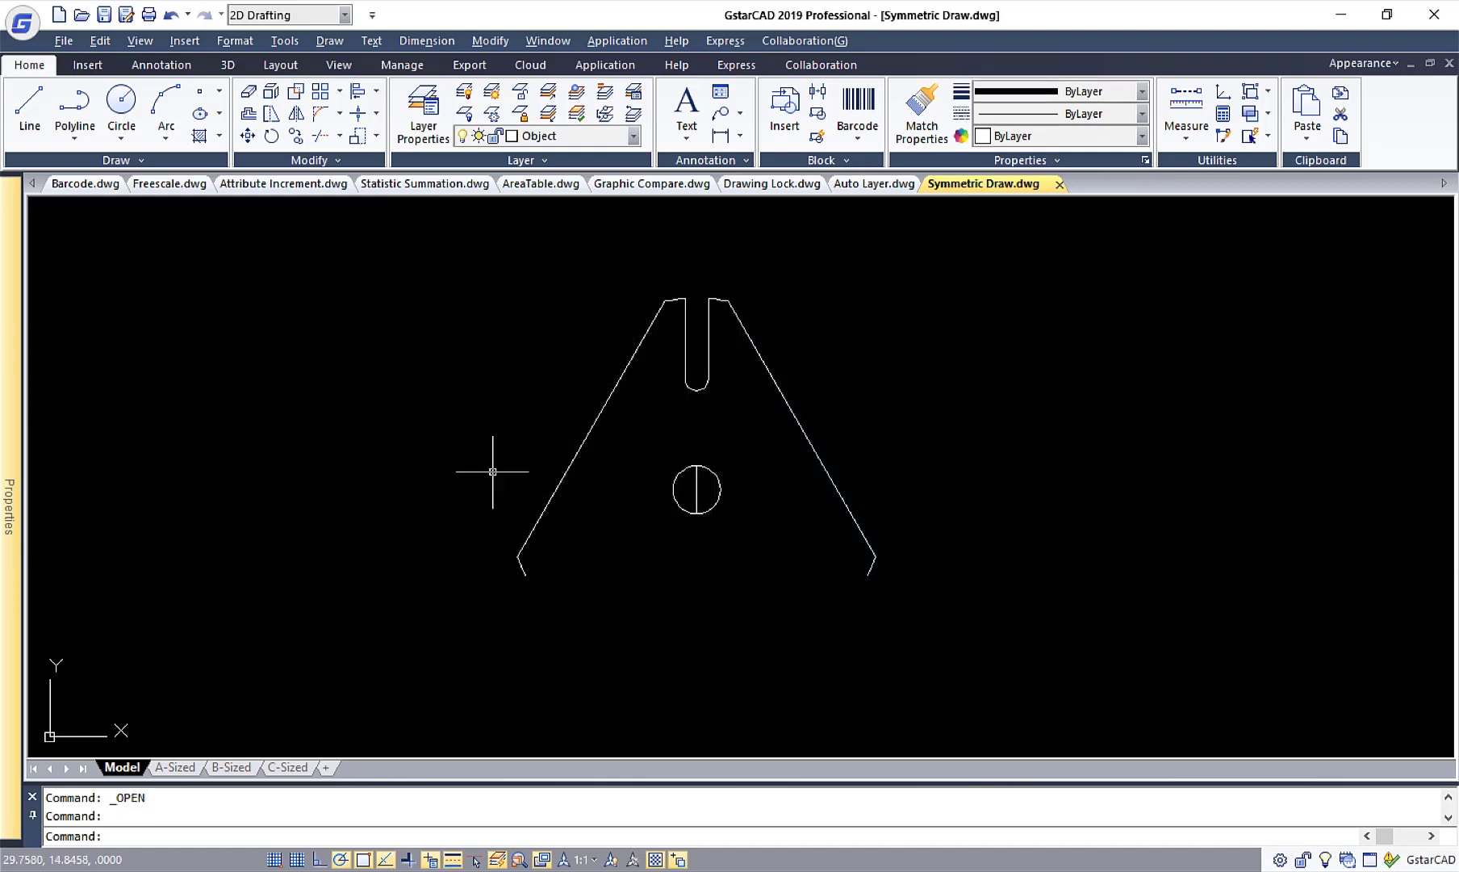
Draw a four-segment zigzag line from the outline's lower-left open end to the bottom of the circle, mirrored by Symmetric Draw.
{"action": "left_click", "coordinate": [36, 121]}
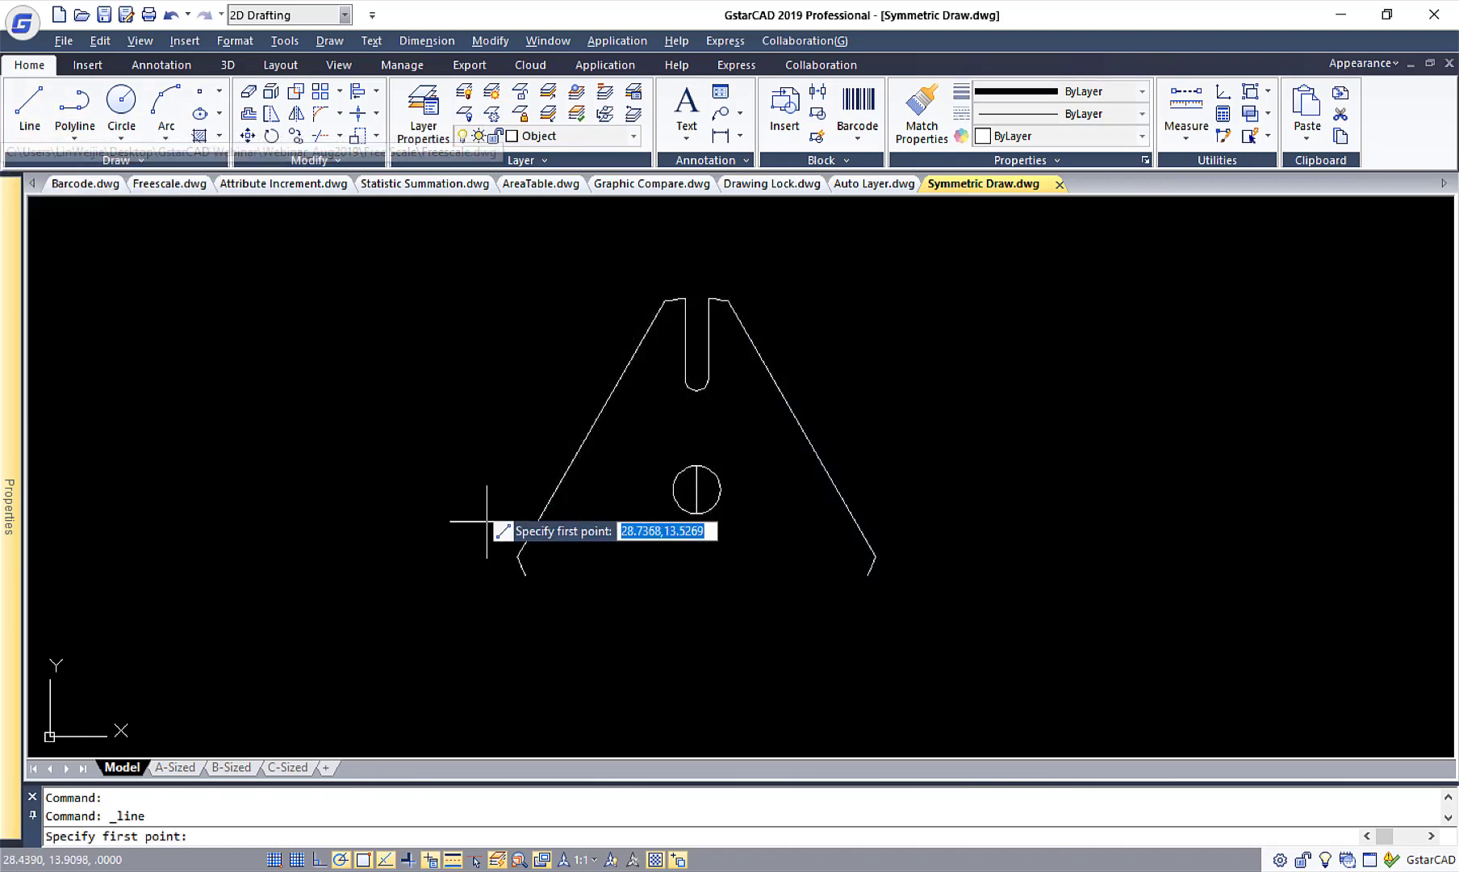
{"action": "left_click", "coordinate": [525, 576]}
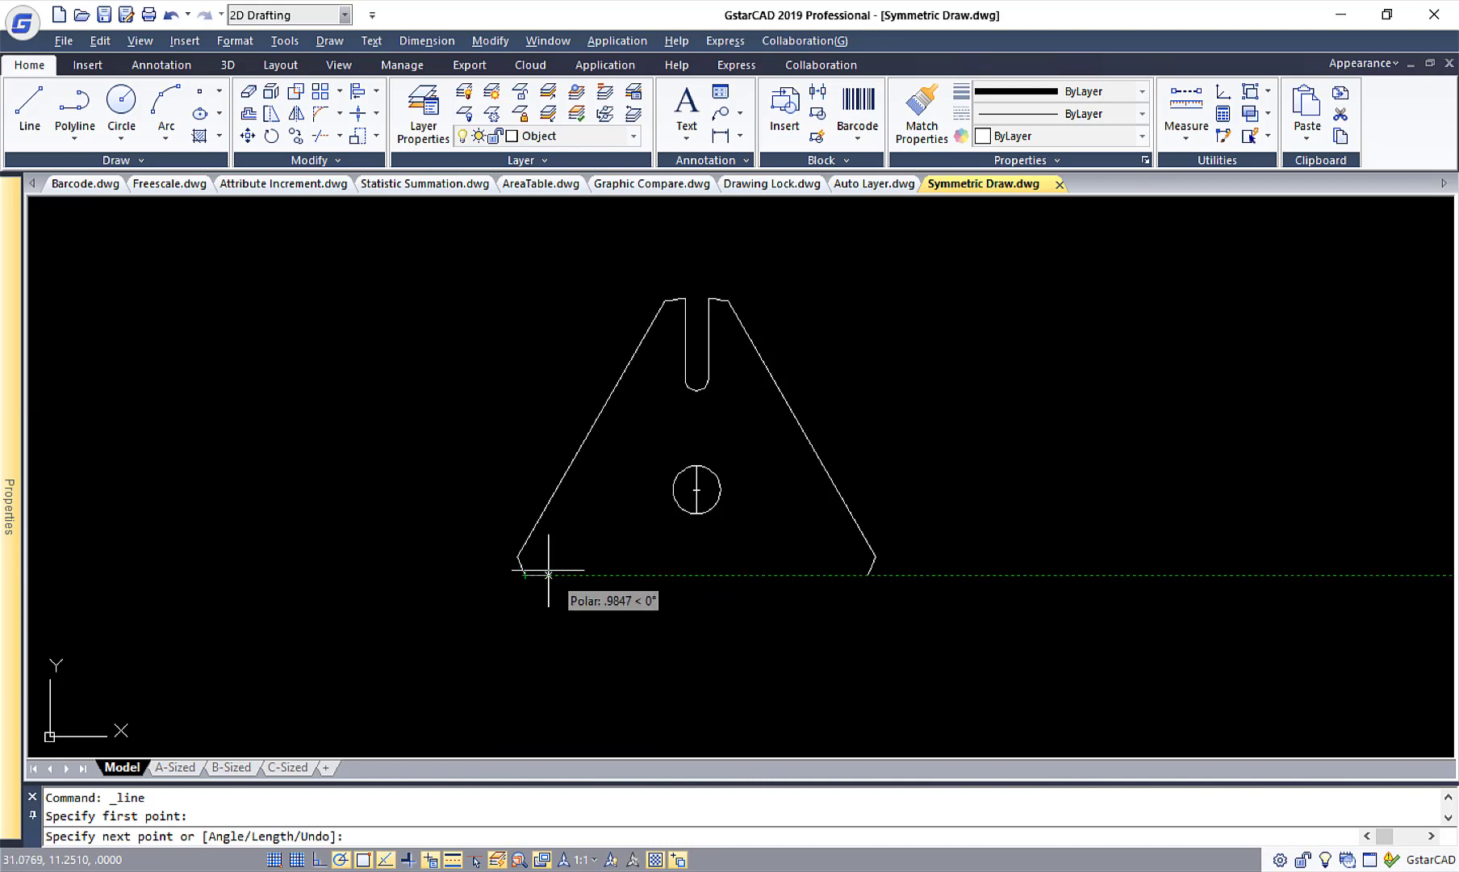
{"action": "left_click", "coordinate": [581, 535]}
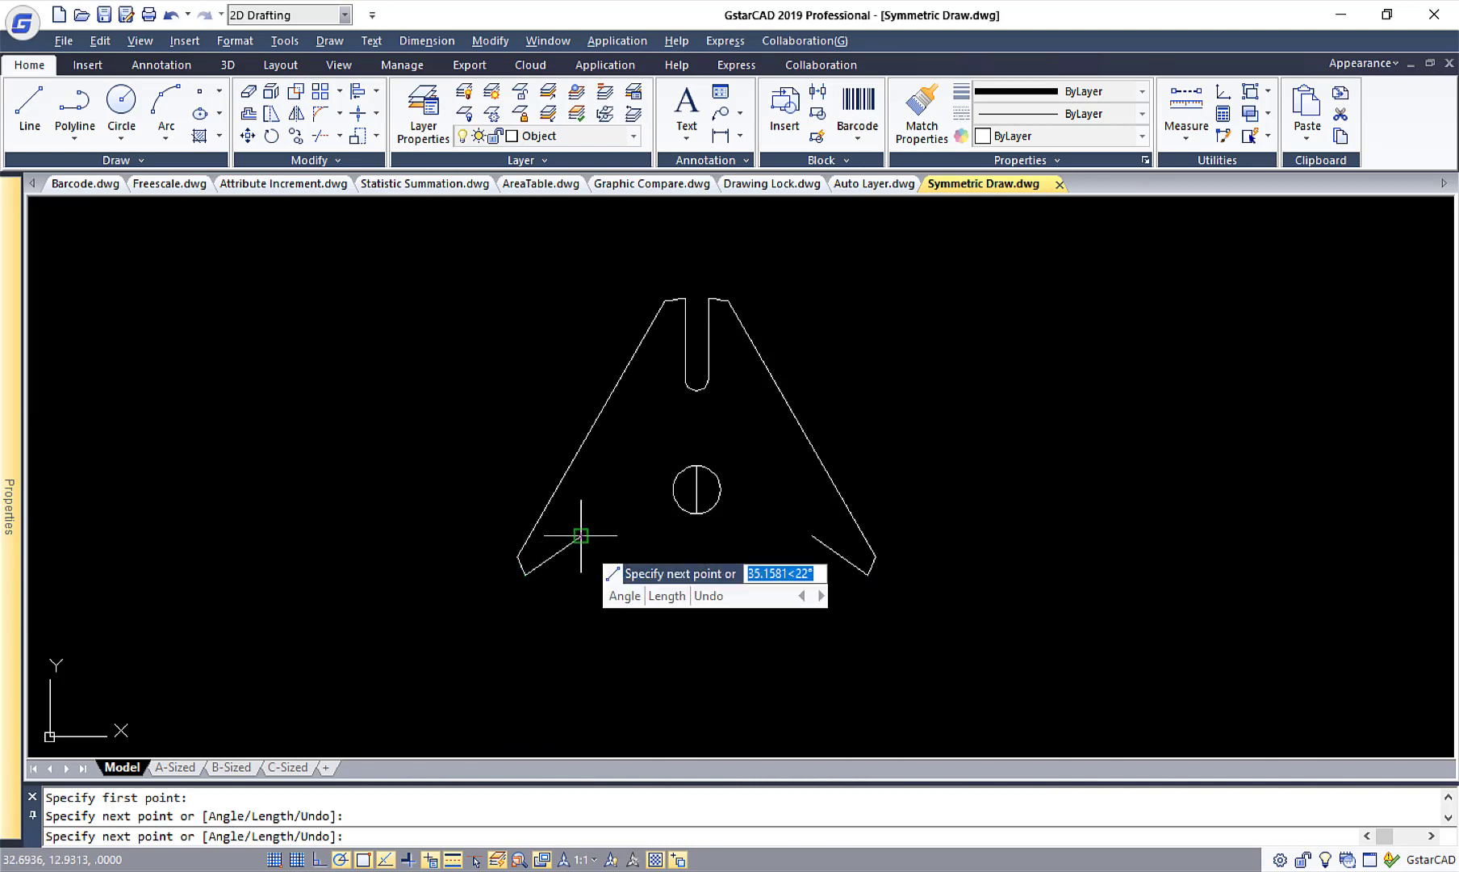
{"action": "left_click", "coordinate": [619, 574]}
{"action": "left_click", "coordinate": [653, 539]}
{"action": "left_click", "coordinate": [696, 513]}
{"action": "right_click", "coordinate": [724, 364]}
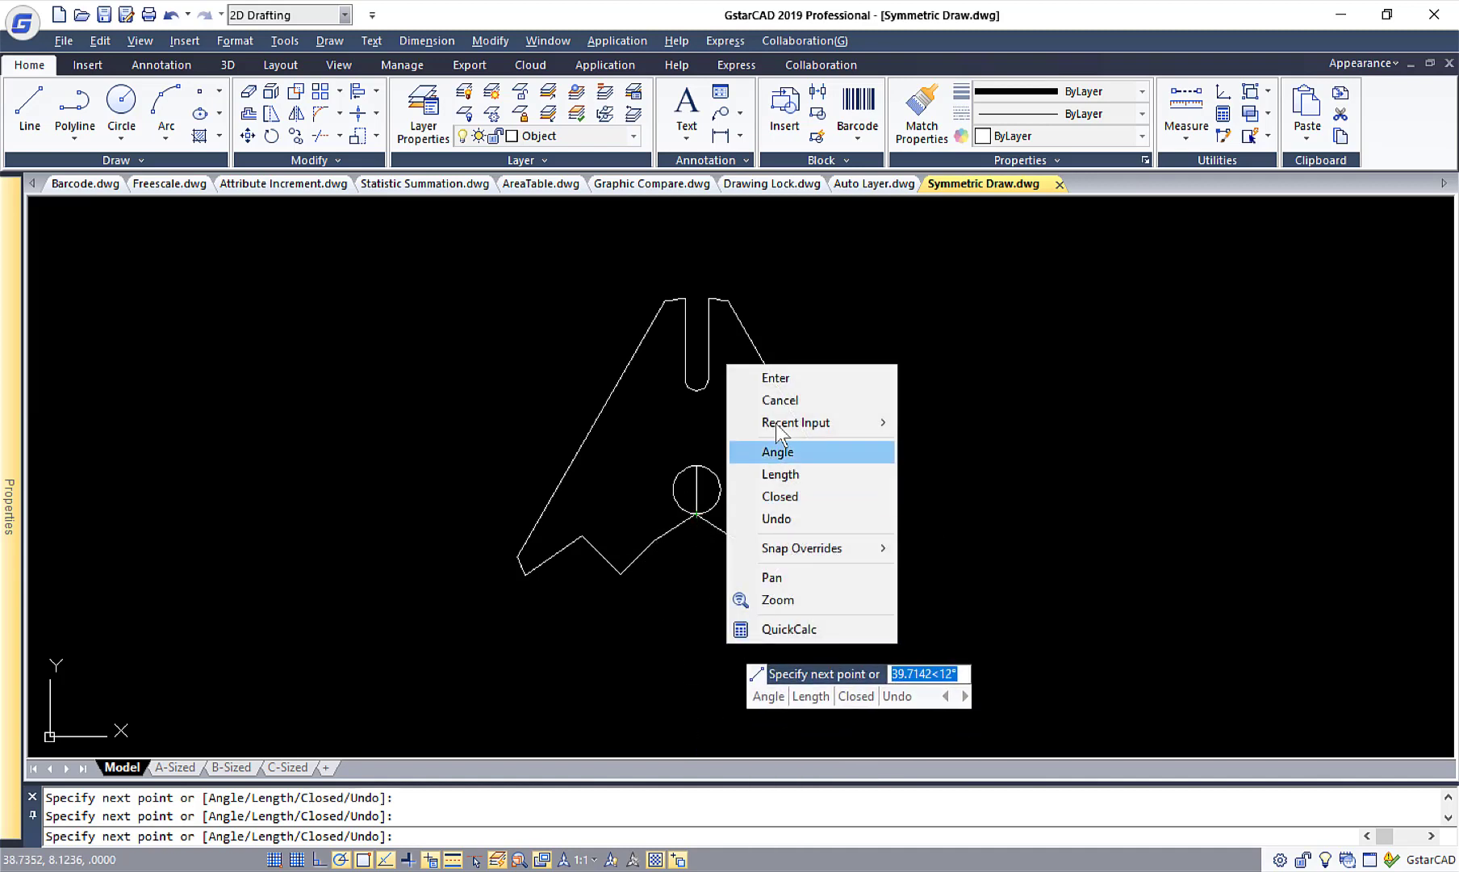
{"action": "left_click", "coordinate": [761, 377]}
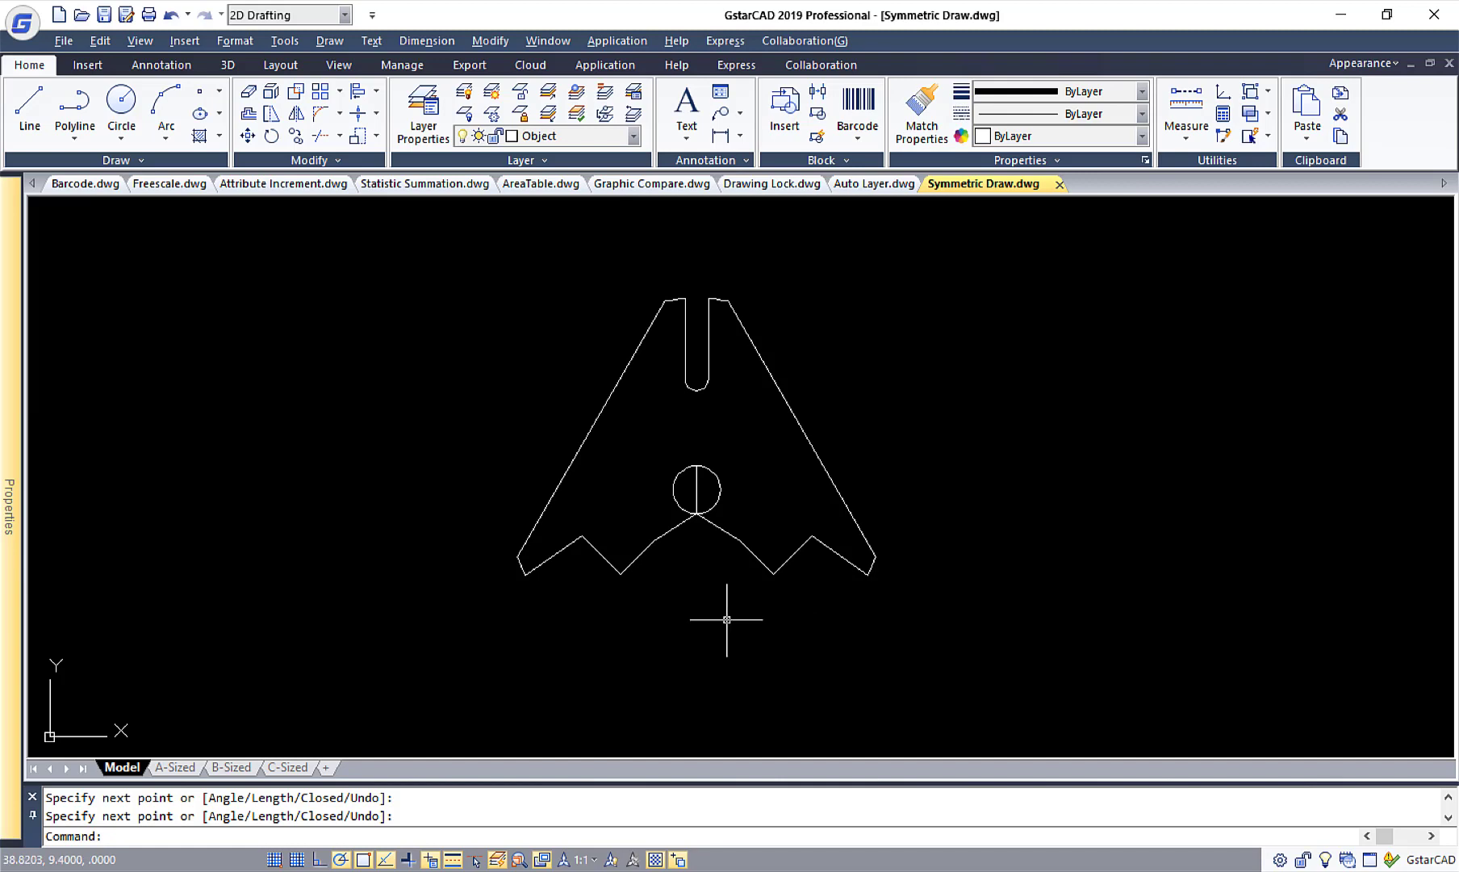
{"action": "left_click", "coordinate": [913, 868]}
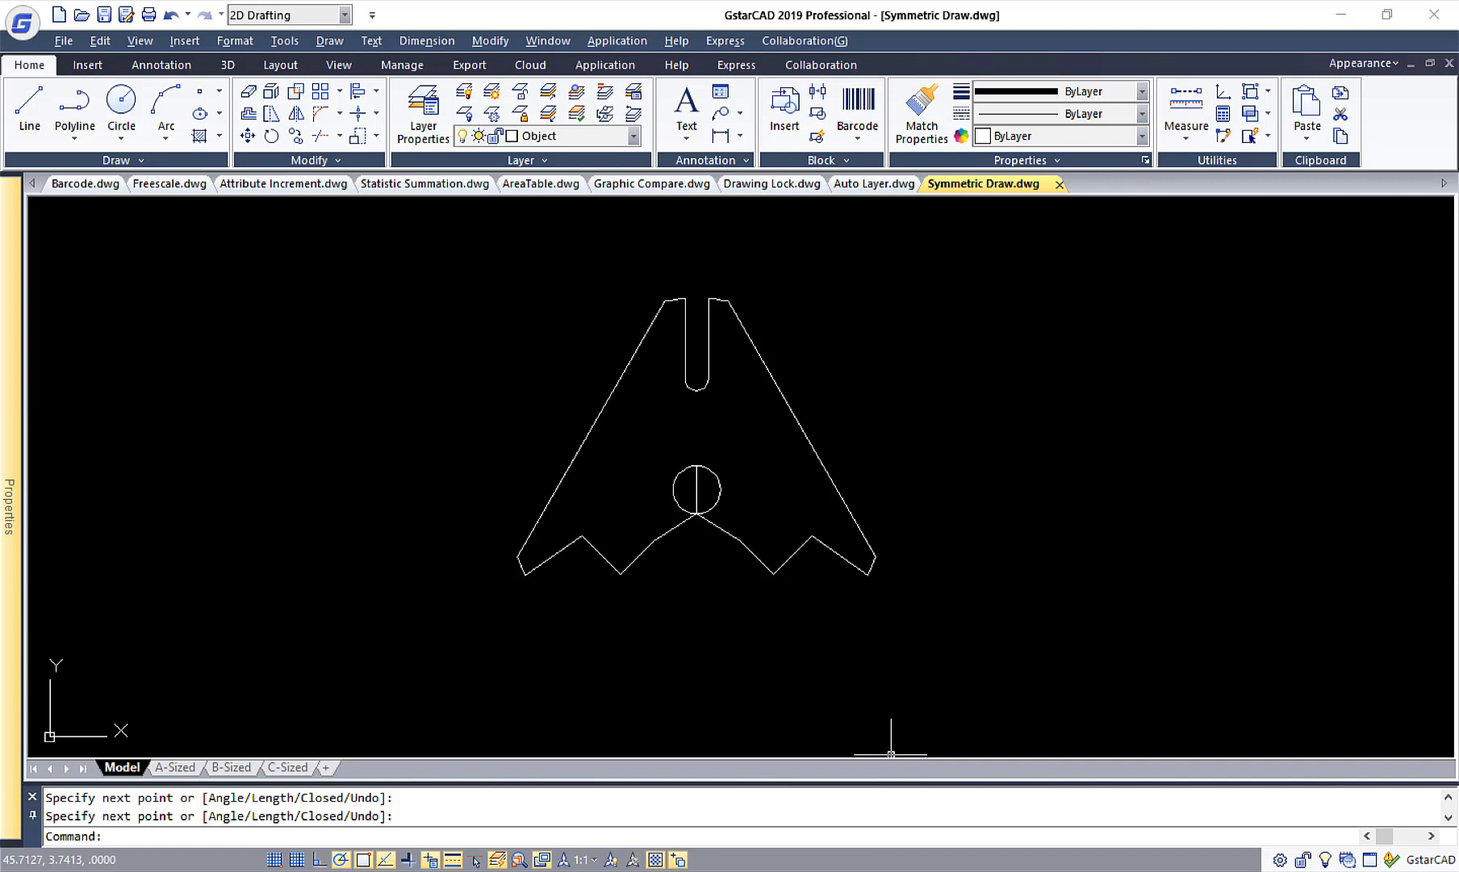